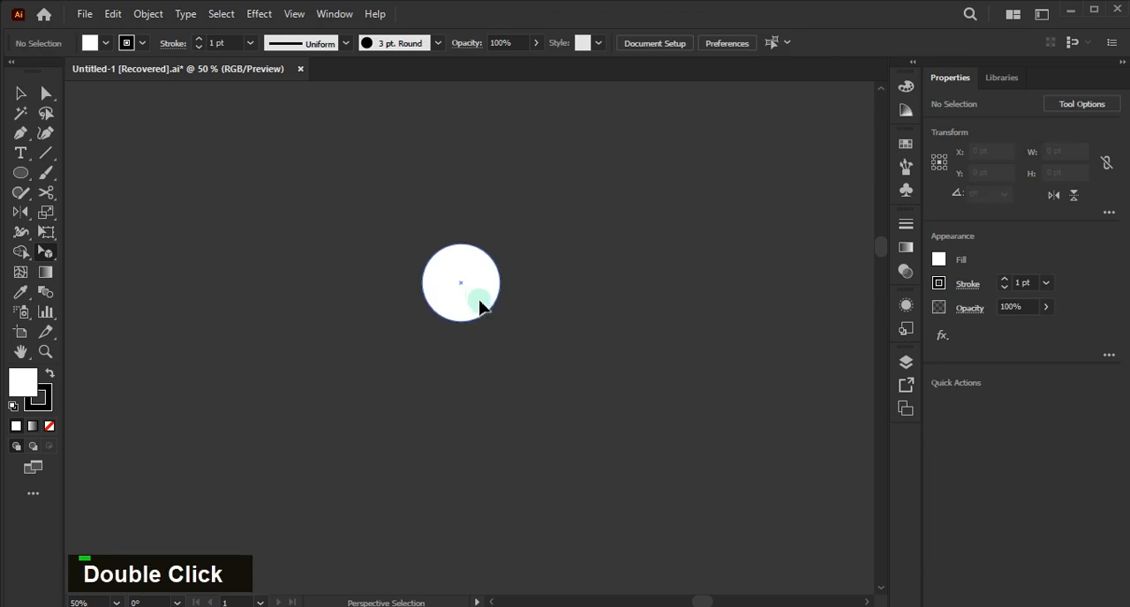
# - Create a copy of the white circle scaled uniformly to 250% and remove the copy's fill
pyautogui.press('v')
pyautogui.click(480, 279)
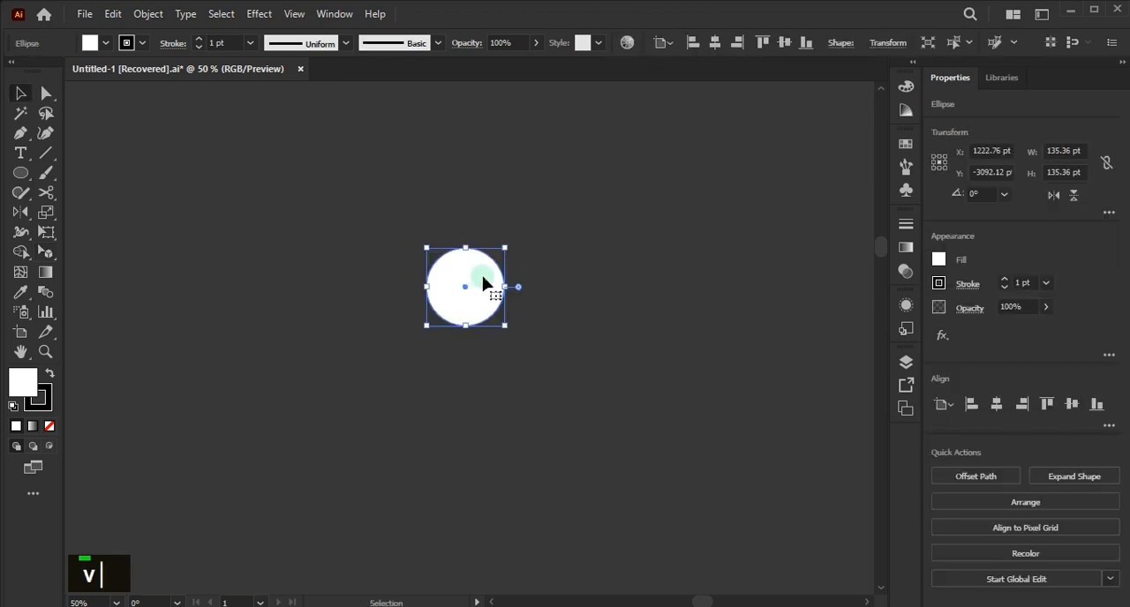
pyautogui.rightClick(502, 309)
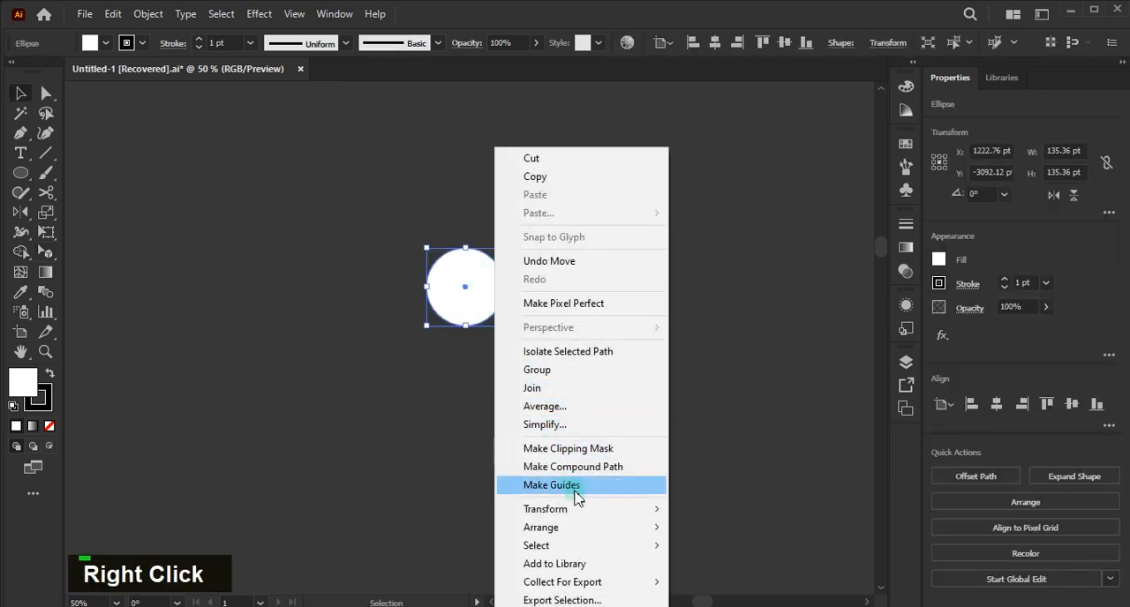
pyautogui.moveTo(583, 510)
pyautogui.click(707, 442)
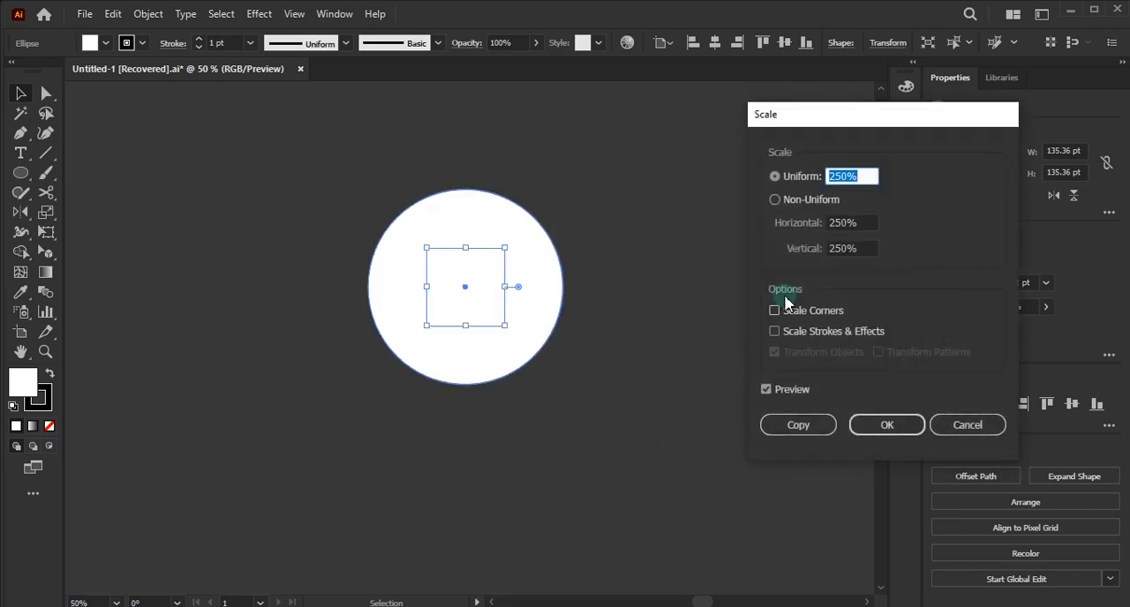
pyautogui.click(792, 425)
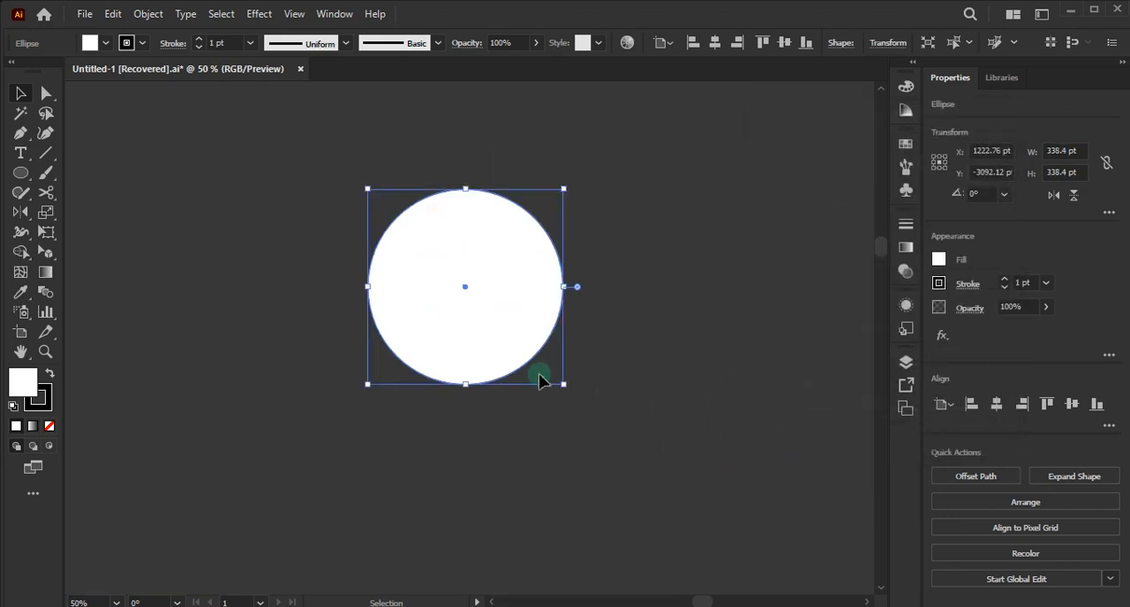
pyautogui.click(50, 426)
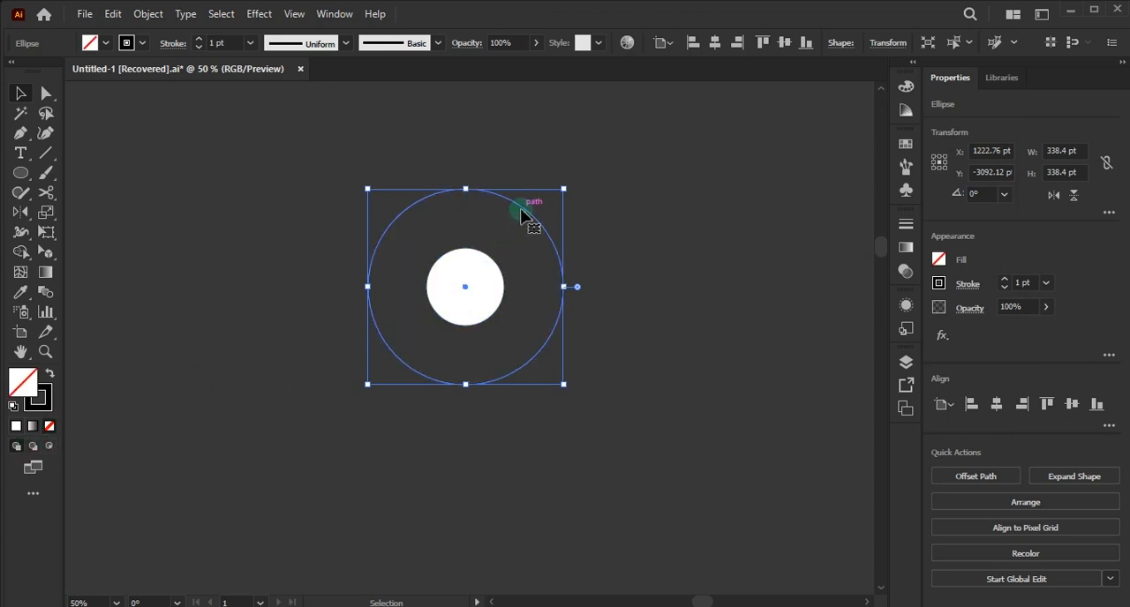
# - Copy the unfilled circle straight down to the white circle's top edge, and enlarge the copy upward to about 440 pt in diameter
pyautogui.press('space')
pyautogui.moveTo(521, 216); pyautogui.dragTo(522, 272)
pyautogui.press('alt')
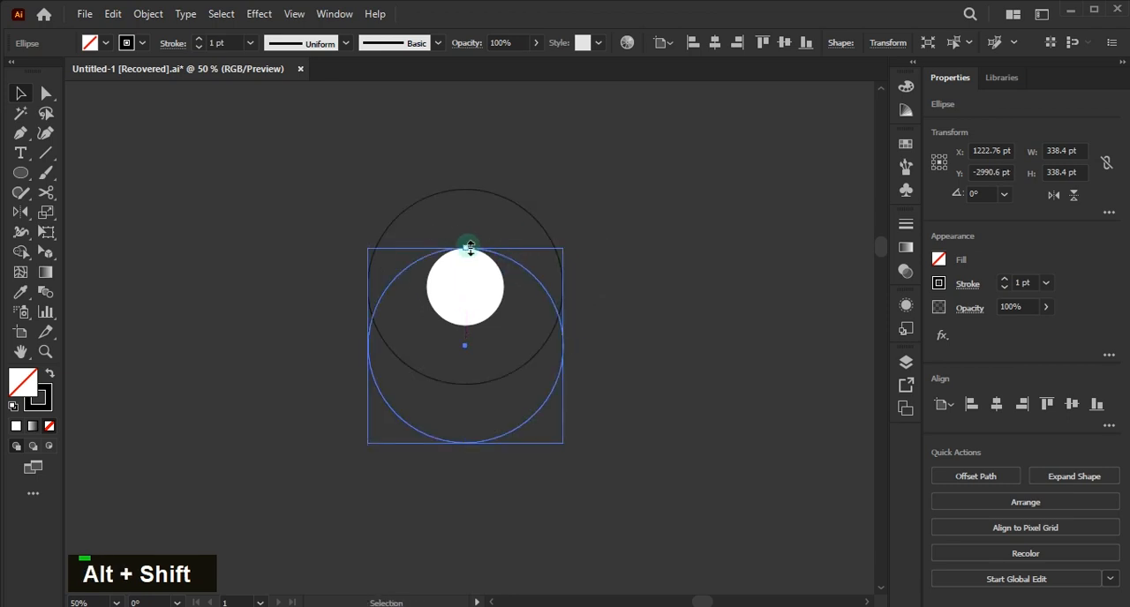
pyautogui.moveTo(470, 248); pyautogui.dragTo(471, 190)
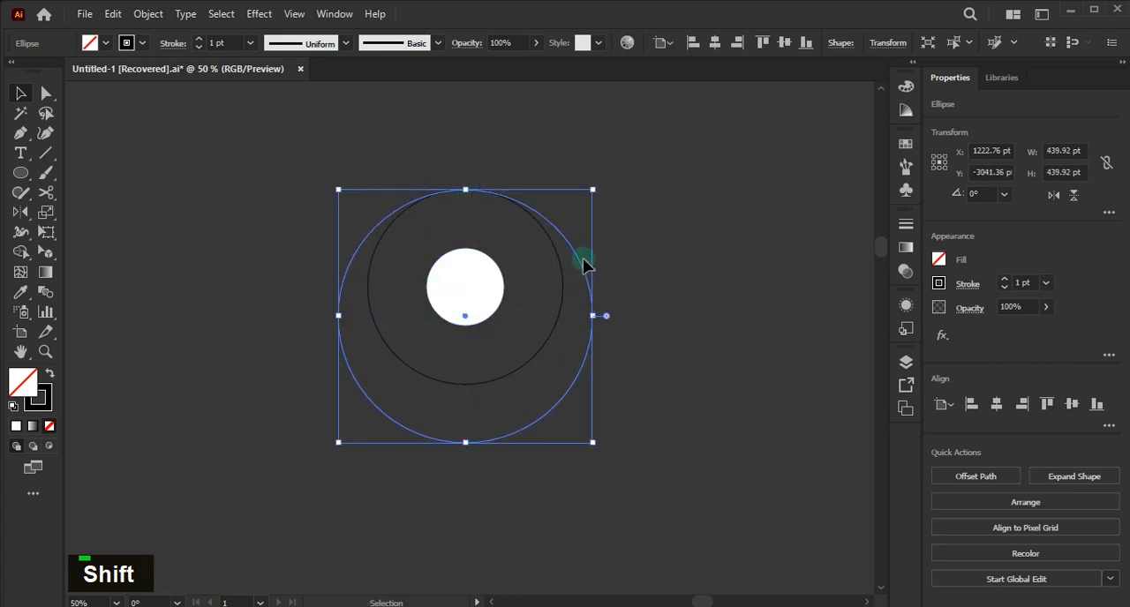
# - Duplicate the 440 pt circle horizontally about 51 pt to the left, against the inner circle's right edge
pyautogui.moveTo(579, 264); pyautogui.dragTo(553, 265)
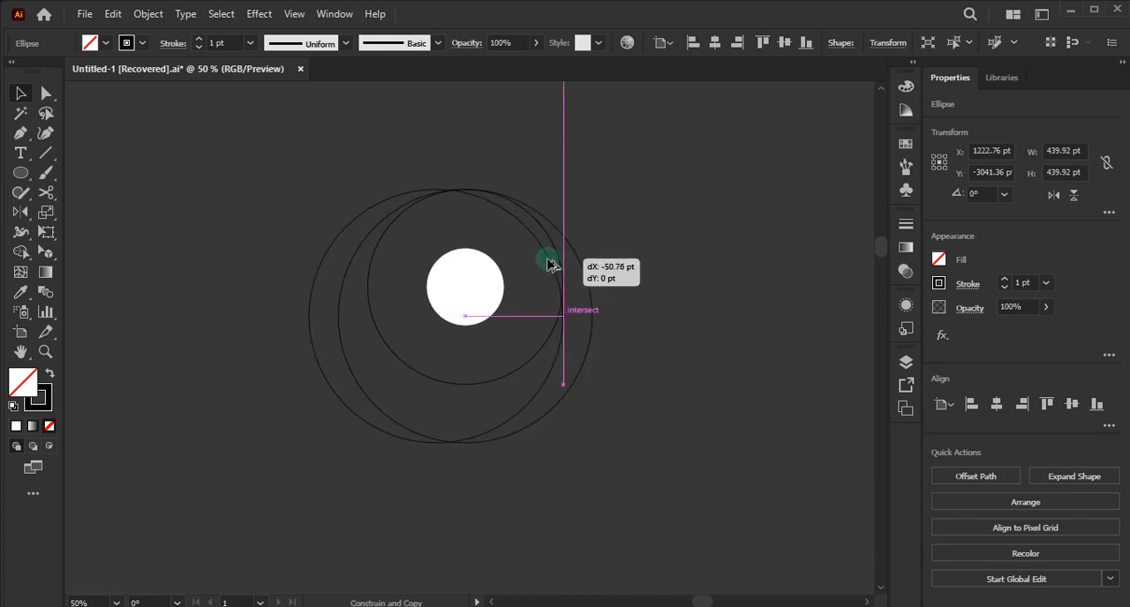
pyautogui.moveTo(553, 265); pyautogui.dragTo(553, 265)
pyautogui.click(656, 285)
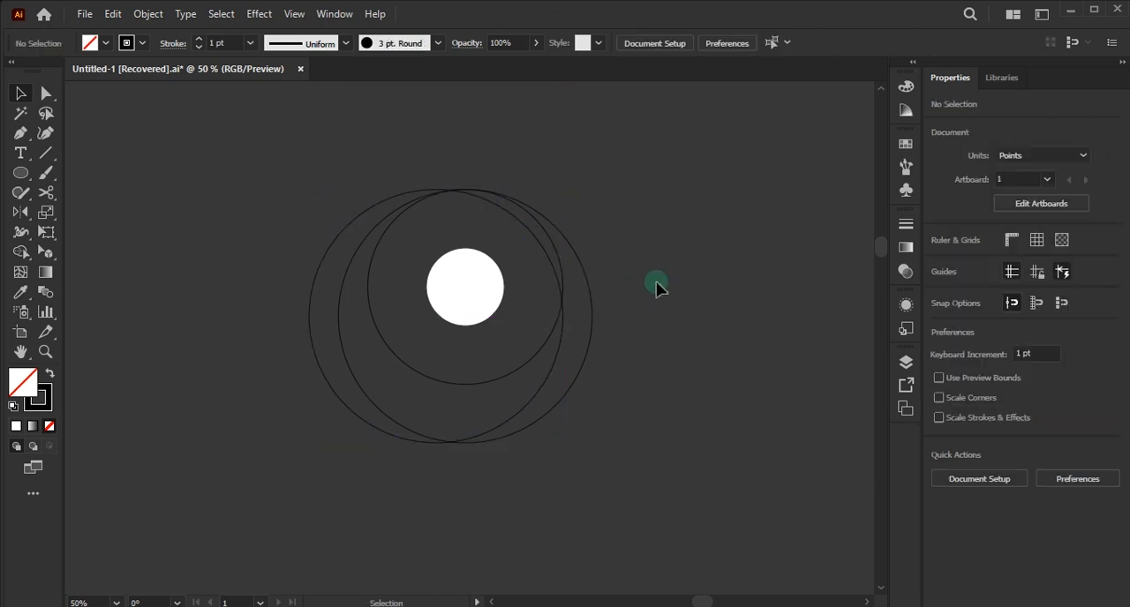
# - Copy the small white circle to the upper left of the leftmost large circle and enlarge the copy to about 189 pt
pyautogui.keyDown('alt'); pyautogui.keyDown('shift'); pyautogui.moveTo(466, 295); pyautogui.dragTo(370, 227); pyautogui.keyUp('shift'); pyautogui.keyUp('alt')
pyautogui.keyDown('shift'); pyautogui.click(361, 300); pyautogui.keyUp('shift')
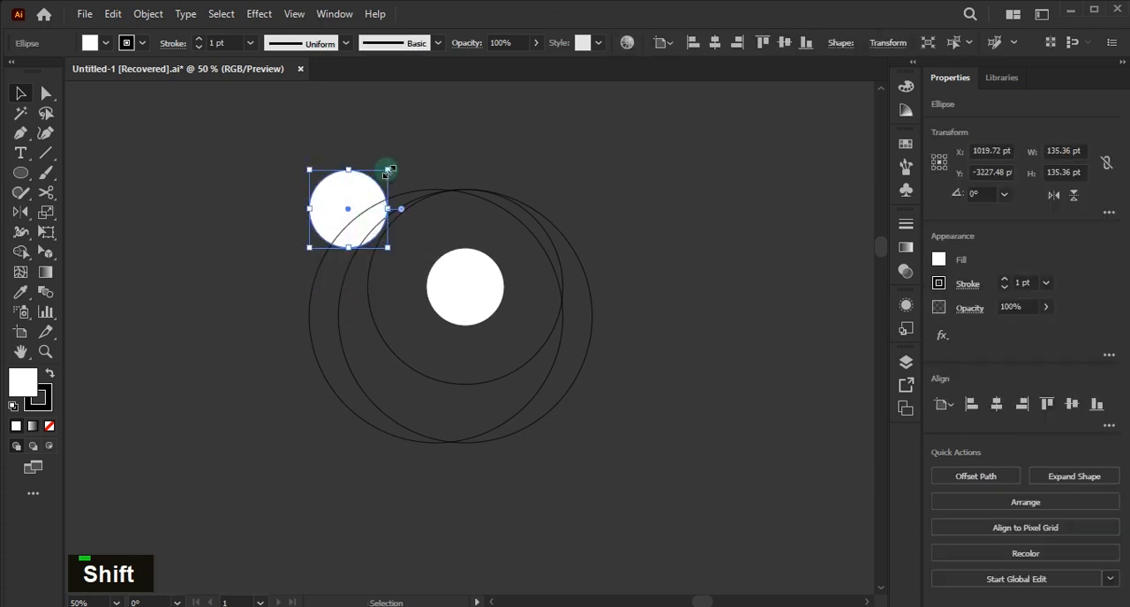
pyautogui.moveTo(390, 169); pyautogui.dragTo(430, 142)
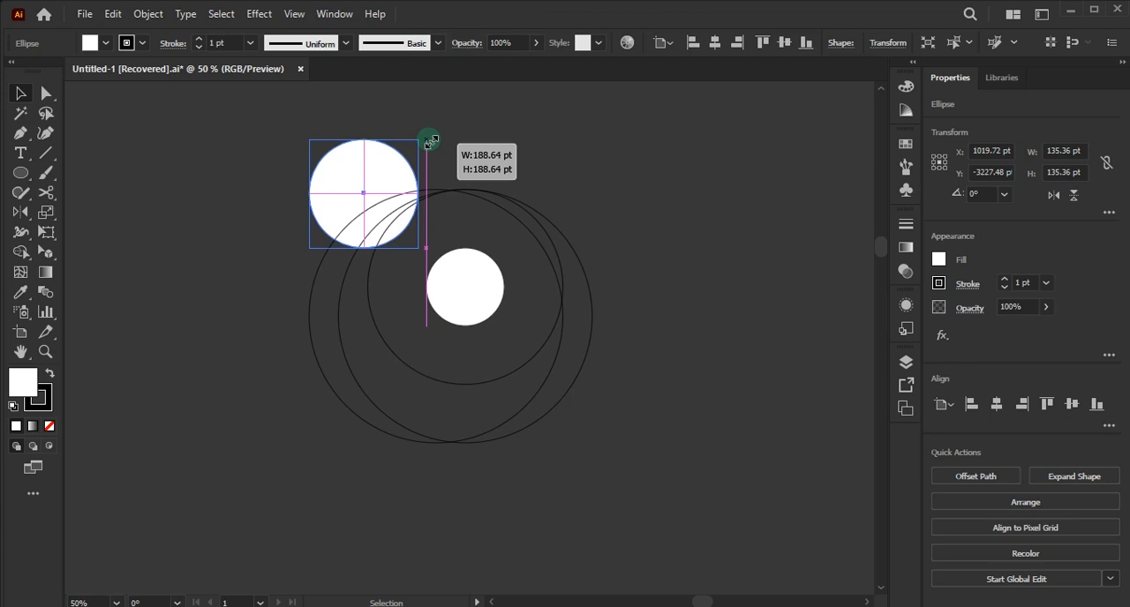
pyautogui.moveTo(428, 141); pyautogui.dragTo(428, 142)
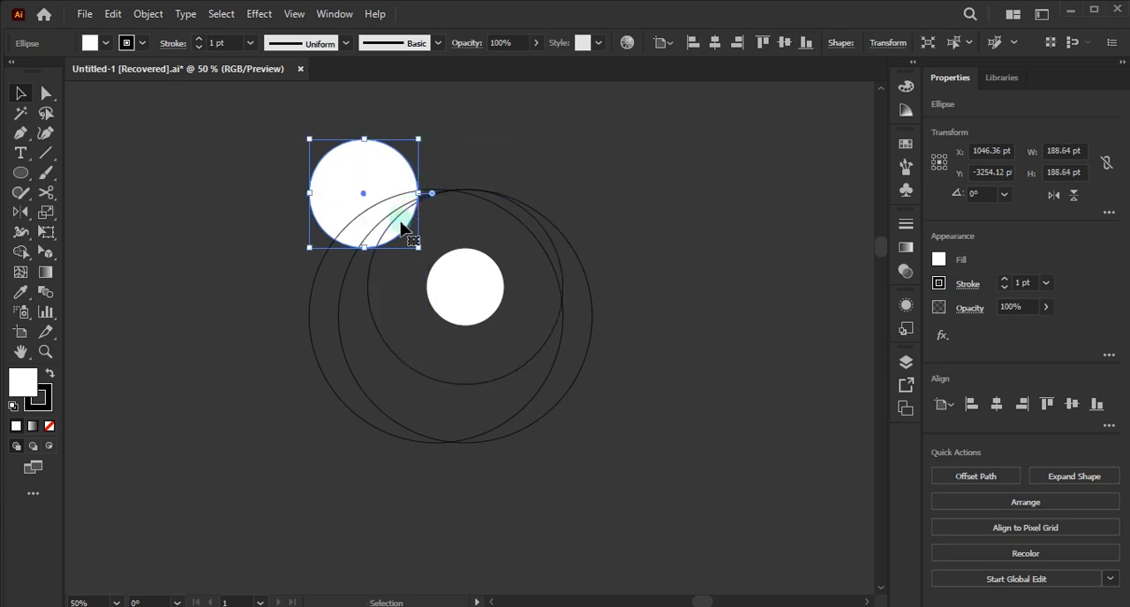
pyautogui.click(468, 162)
pyautogui.press('p')
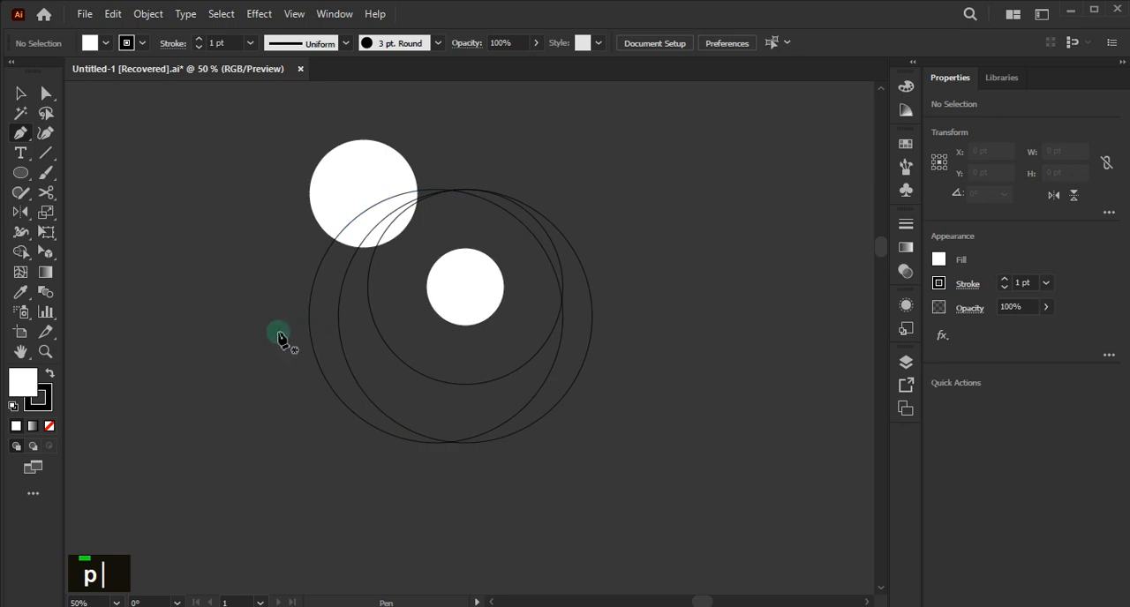
pyautogui.keyDown('ctrl'); pyautogui.click(321, 336); pyautogui.keyUp('ctrl')
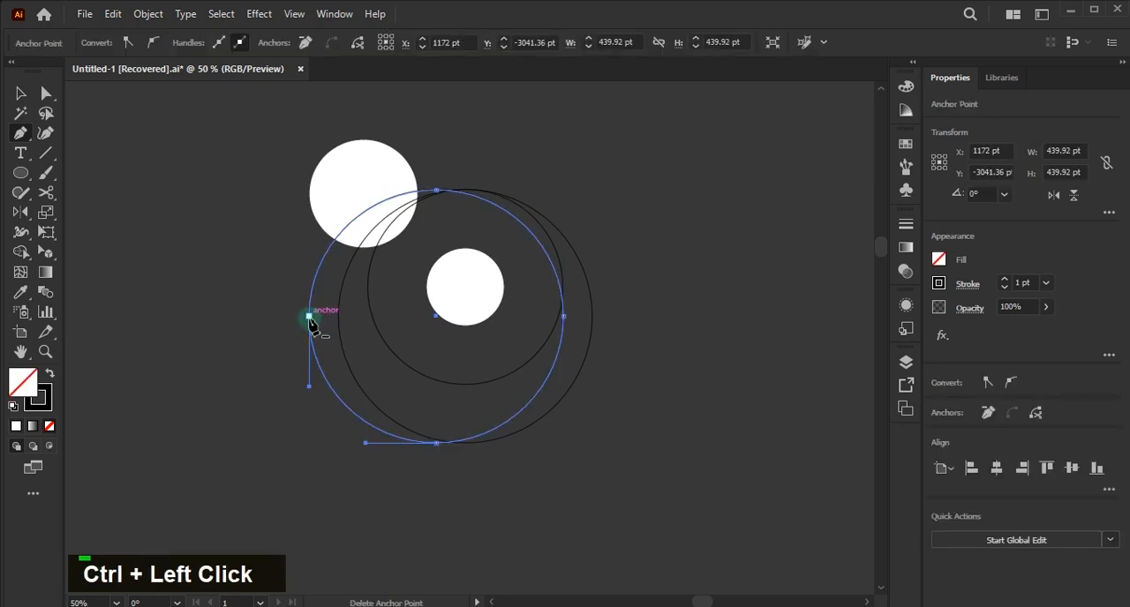
pyautogui.click(310, 319)
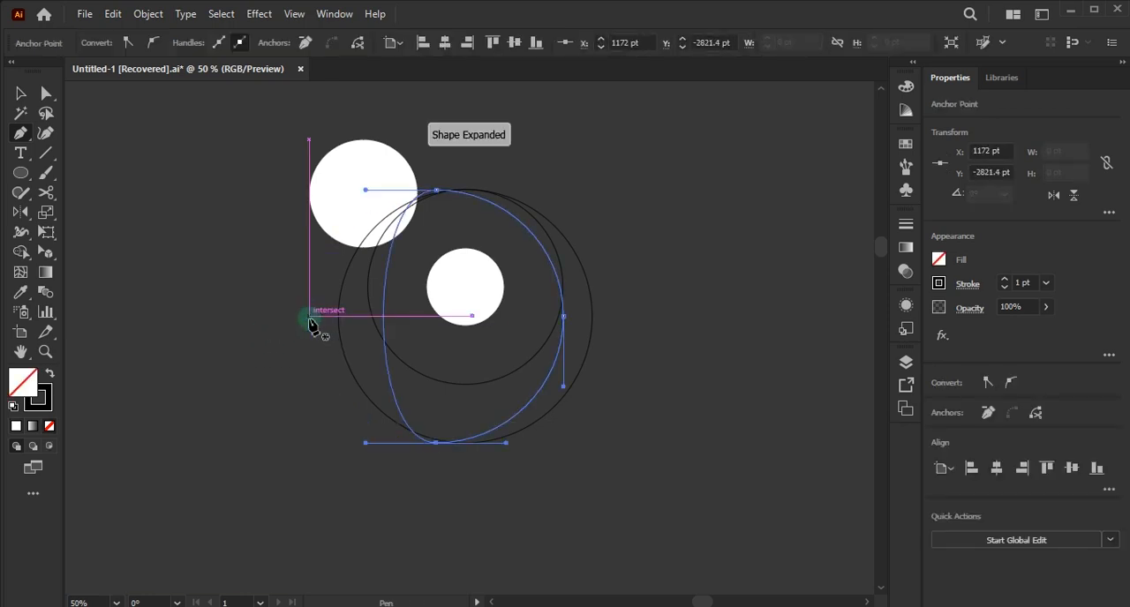
pyautogui.hotkey('ctrl', 'z')
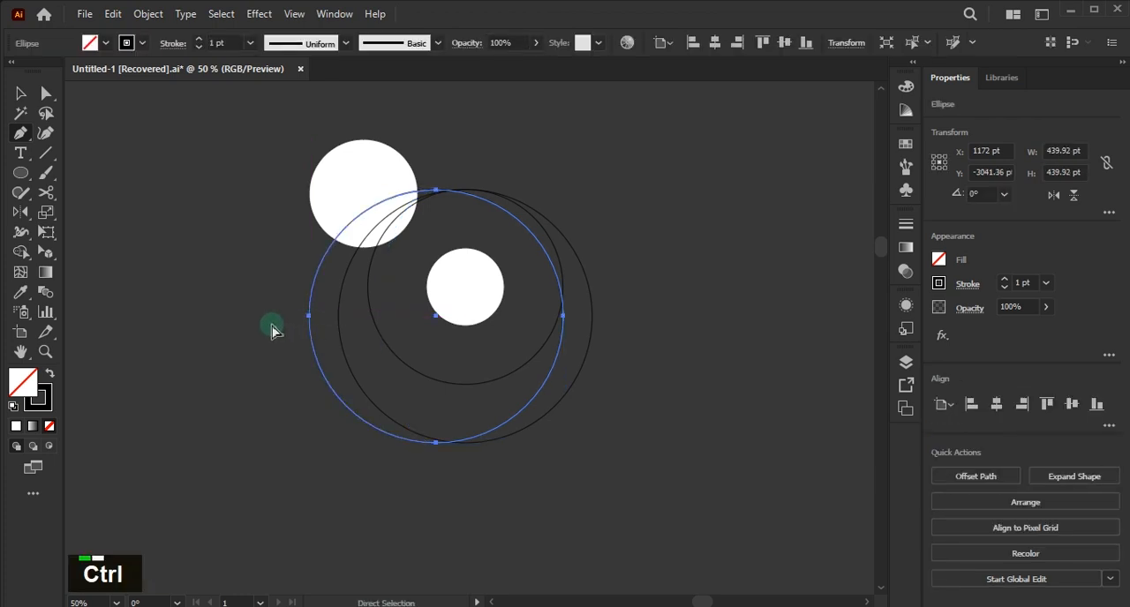
pyautogui.keyDown('ctrl'); pyautogui.click(271, 330); pyautogui.keyUp('ctrl')
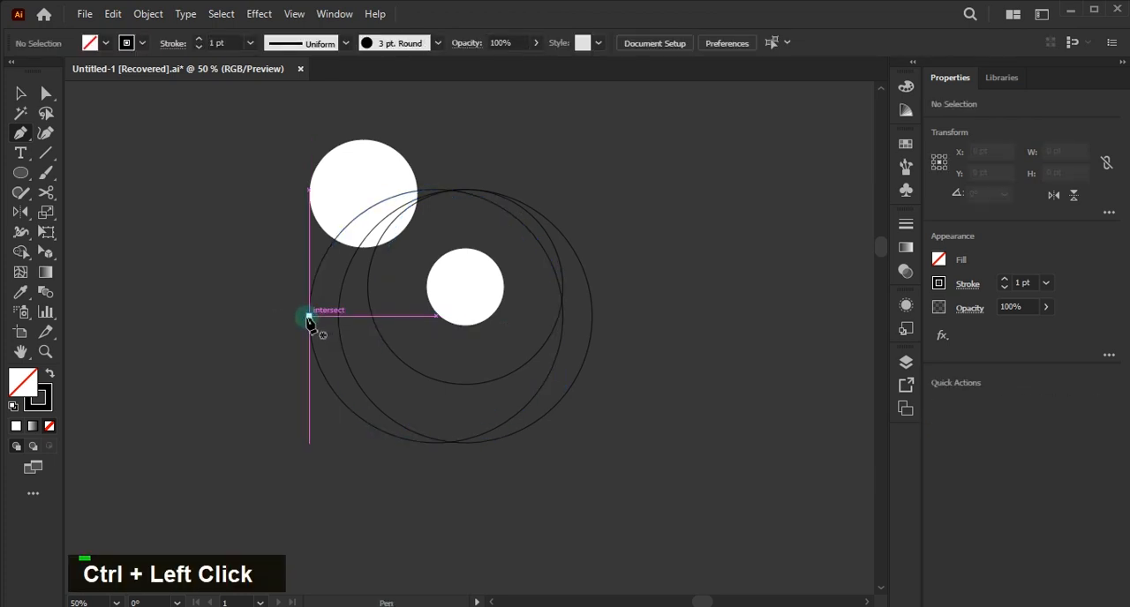
# - Draw a vertical line about 213 pt long from the leftmost large circle's left anchor up to the upper white circle's left anchor
pyautogui.click(309, 318)
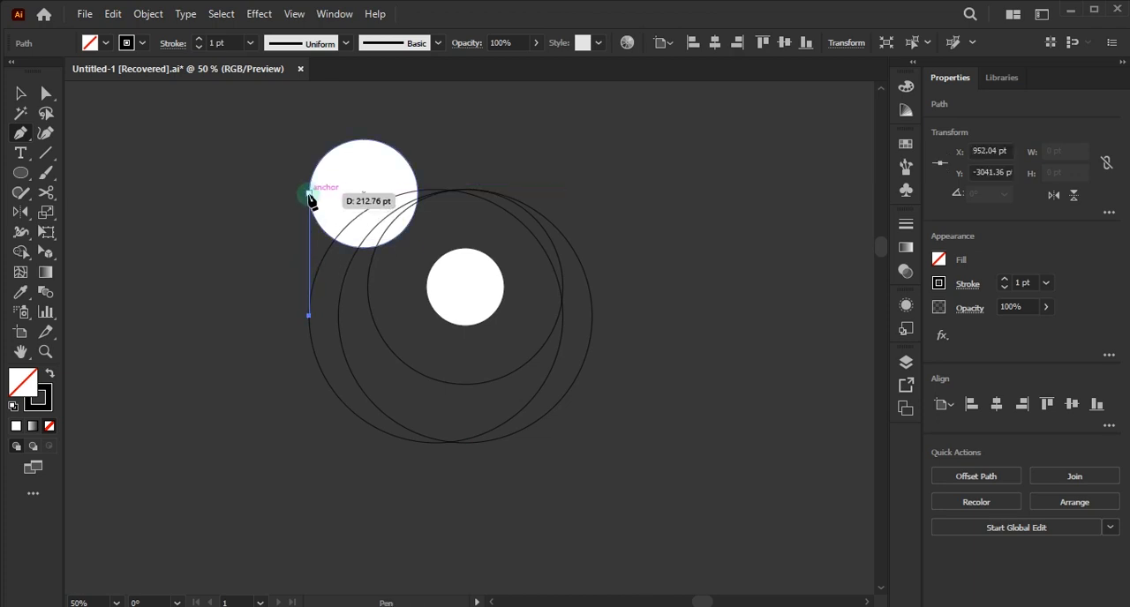
pyautogui.click(309, 192)
pyautogui.press('Escape')
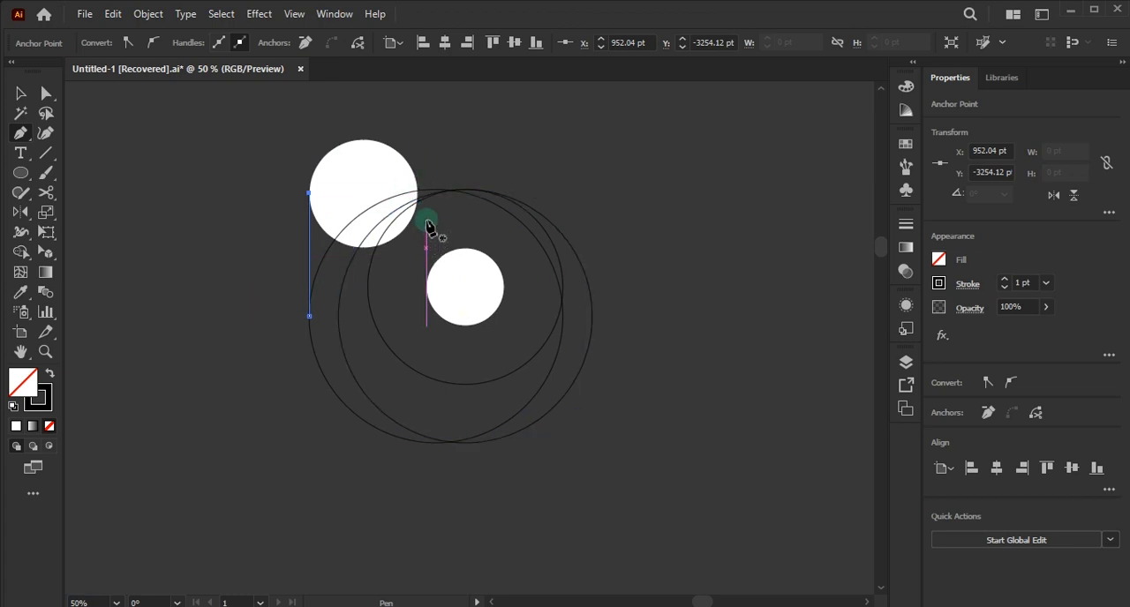
# - Draw an open path from the inner circle's left anchor, vertically up about 162 pt, and diagonally up-left beyond the upper white circle
pyautogui.click(368, 287)
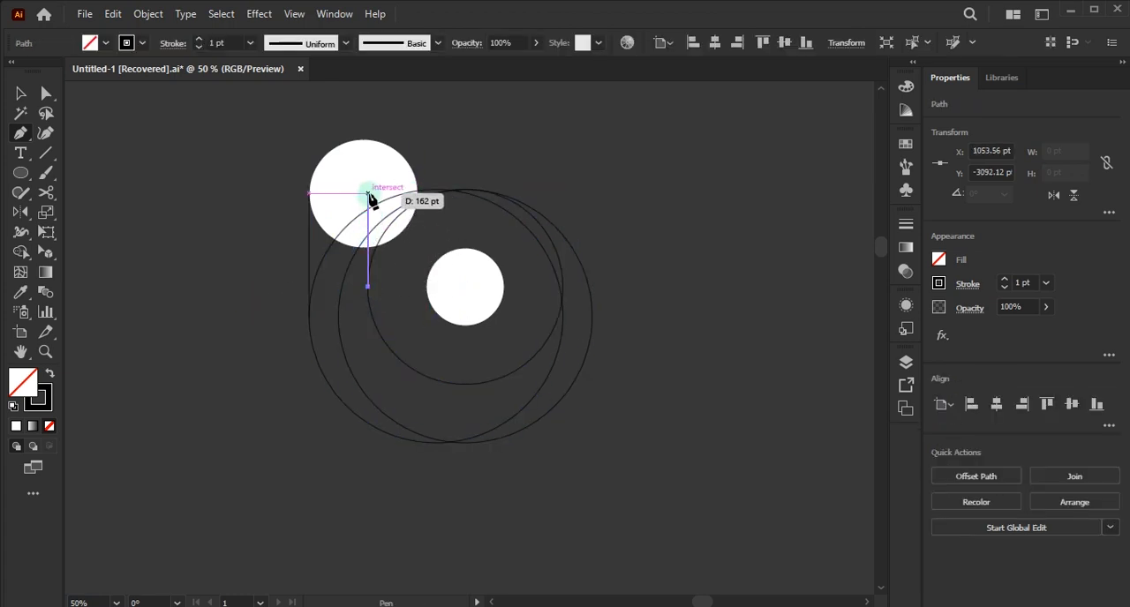
pyautogui.click(368, 192)
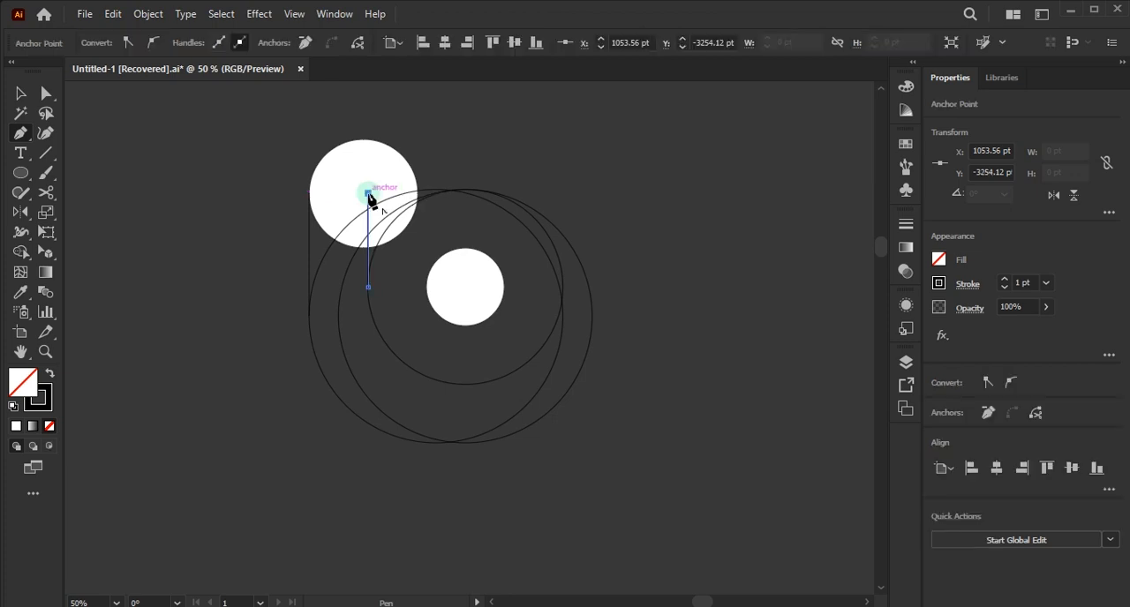
pyautogui.click(283, 140)
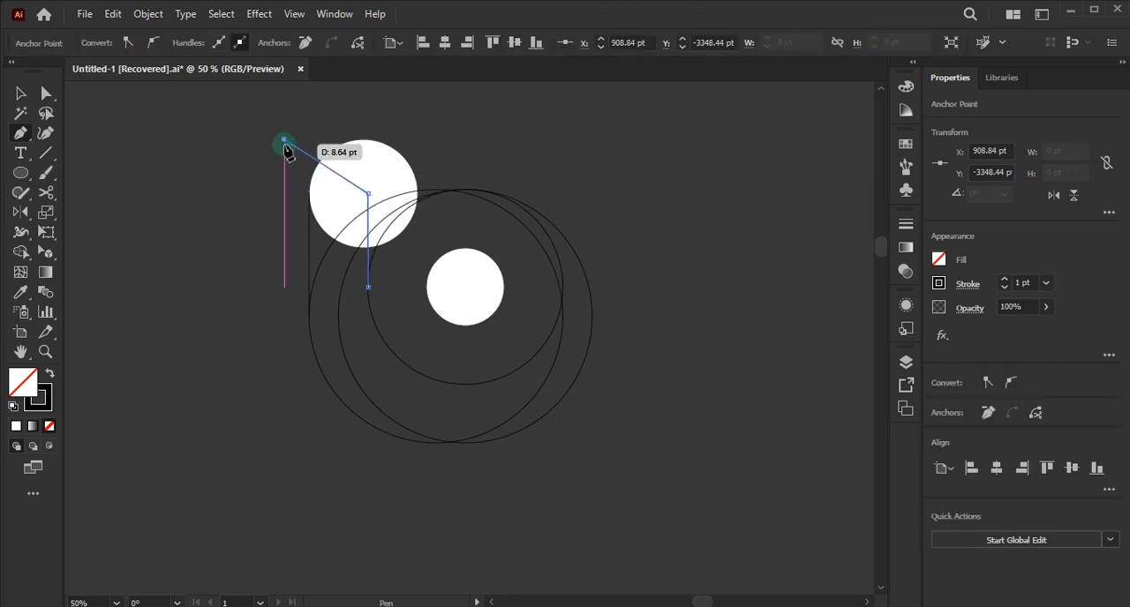
pyautogui.press('Escape')
pyautogui.press('Escape')
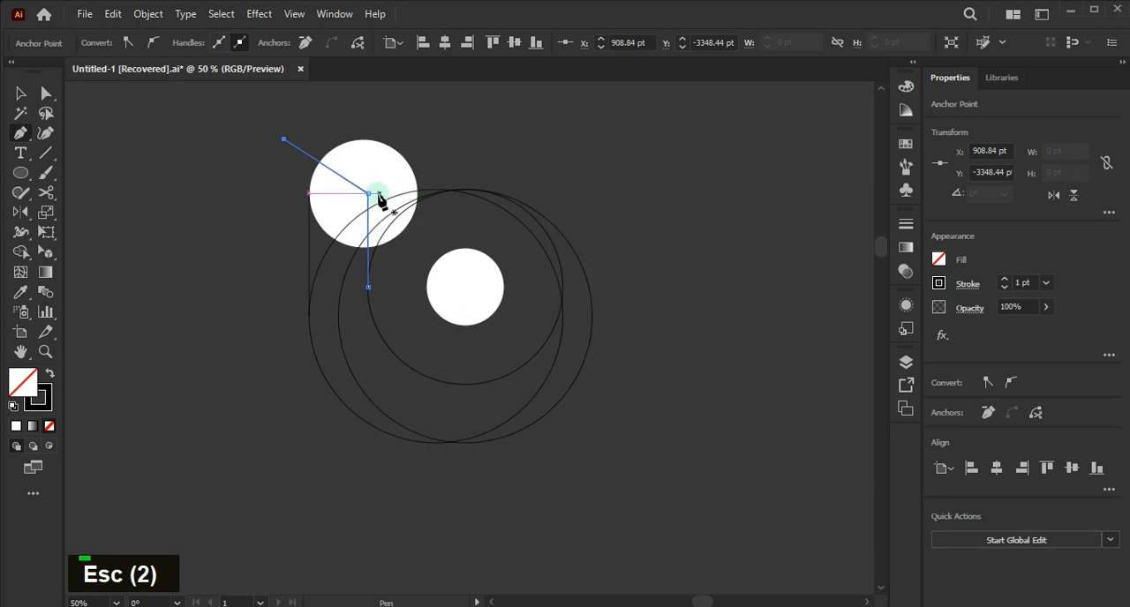
# - Round the corner of the bent path inside the upper white circle to a radius of about 100 pt
pyautogui.press('v')
pyautogui.press('a')
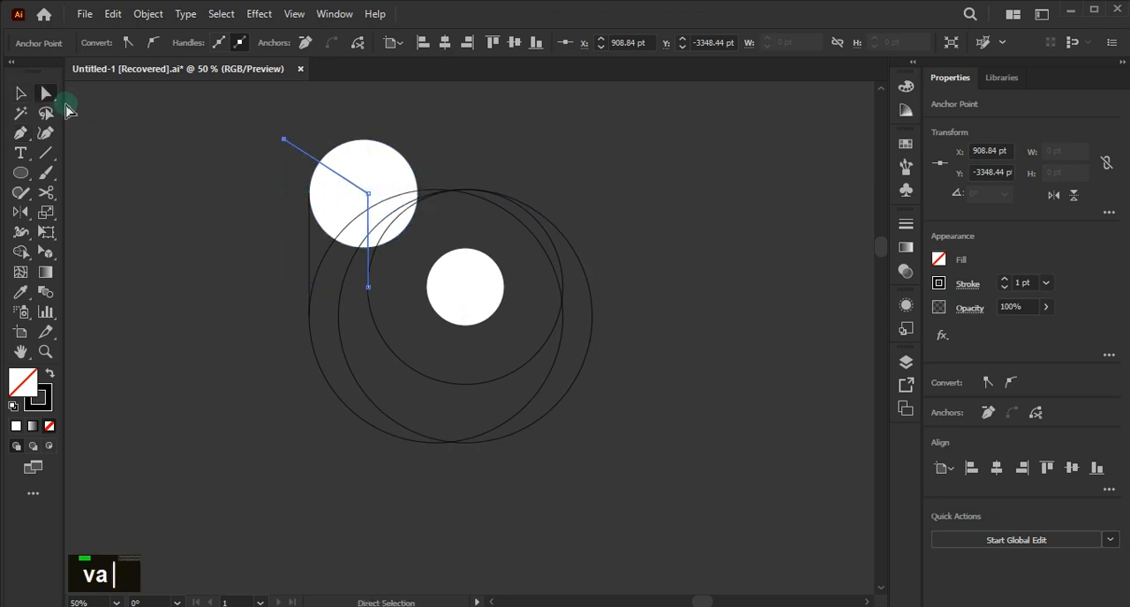
pyautogui.scroll(2, 351, 211)
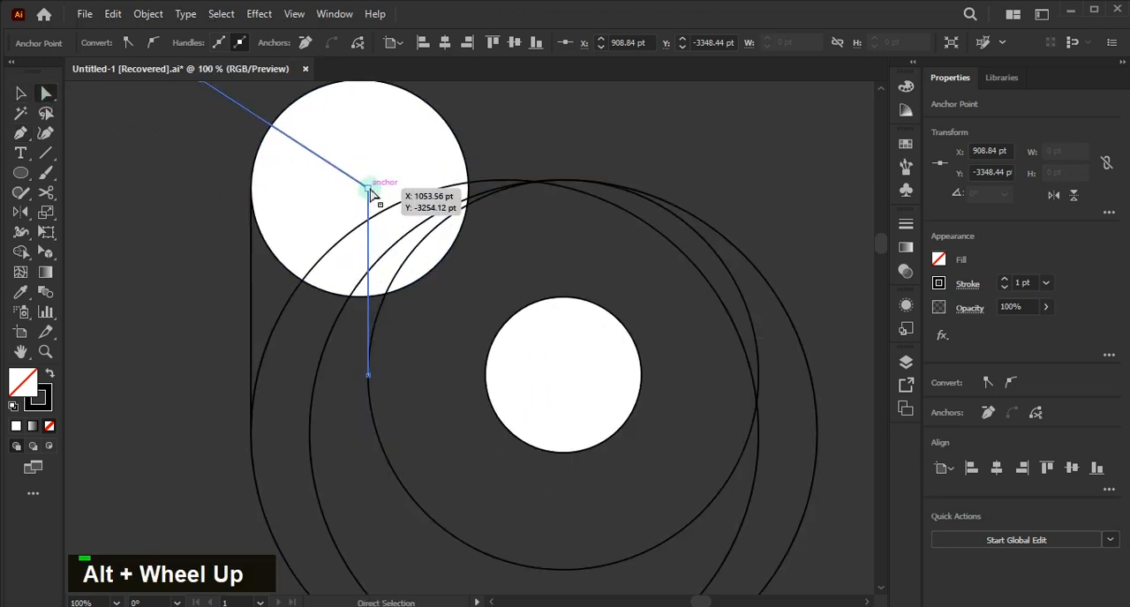
pyautogui.click(369, 189)
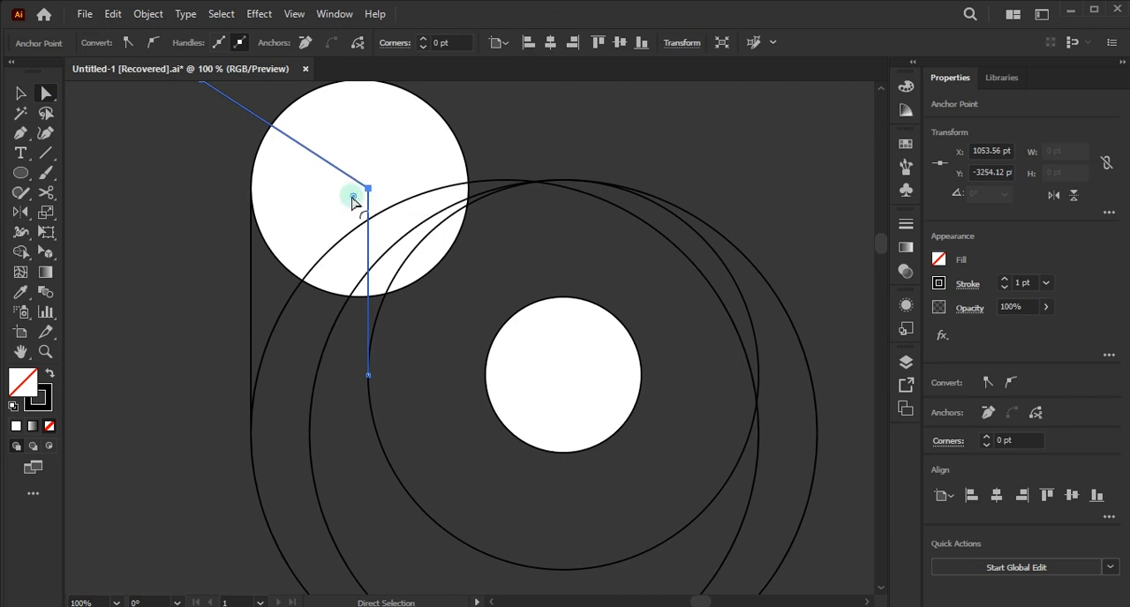
pyautogui.moveTo(352, 197); pyautogui.dragTo(248, 253)
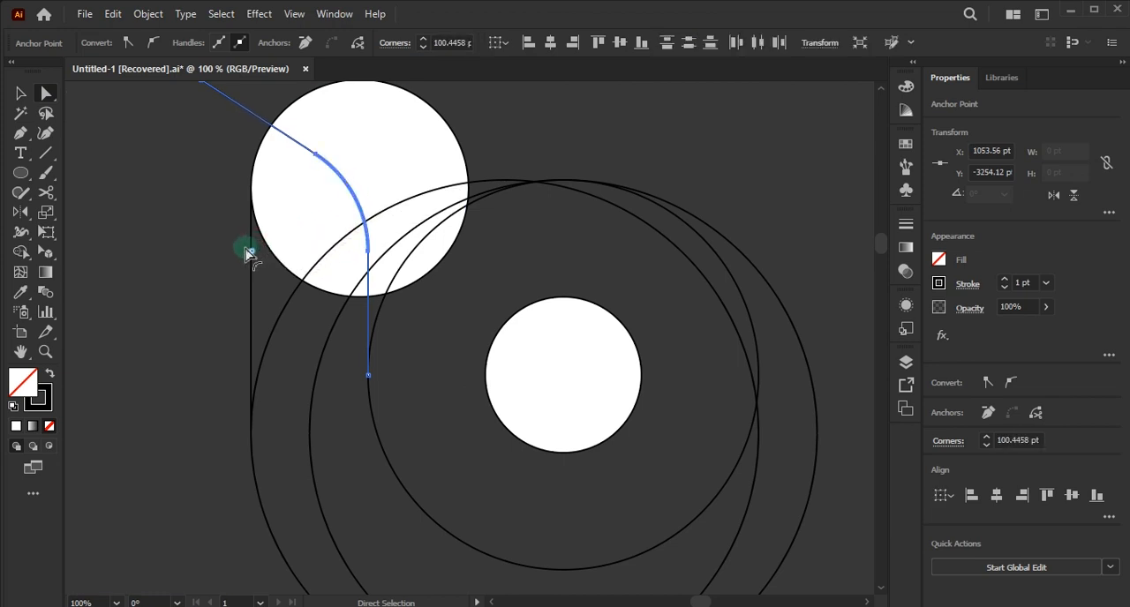
pyautogui.click(202, 254)
# - Select all the artwork and merge the regions inside the inner circle into one full ring with the Shape Builder tool
pyautogui.keyDown('alt'); pyautogui.scroll(-1, 205, 257); pyautogui.keyUp('alt')
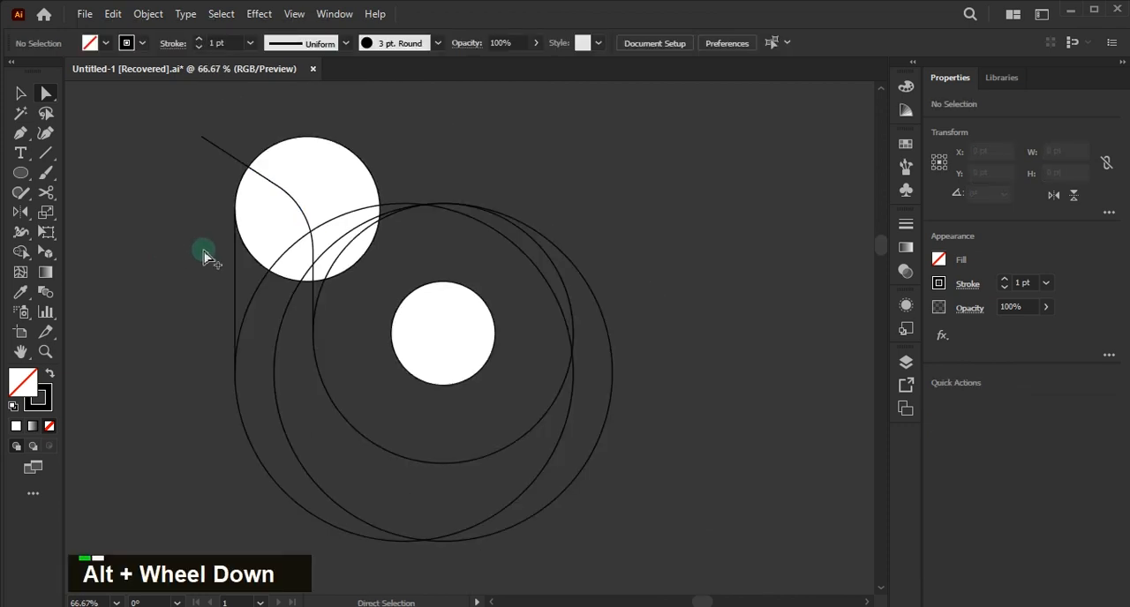
pyautogui.keyDown('alt'); pyautogui.scroll(-1, 205, 257); pyautogui.keyUp('alt')
pyautogui.keyDown('ctrl'); pyautogui.scroll(1, 214, 256); pyautogui.keyUp('ctrl')
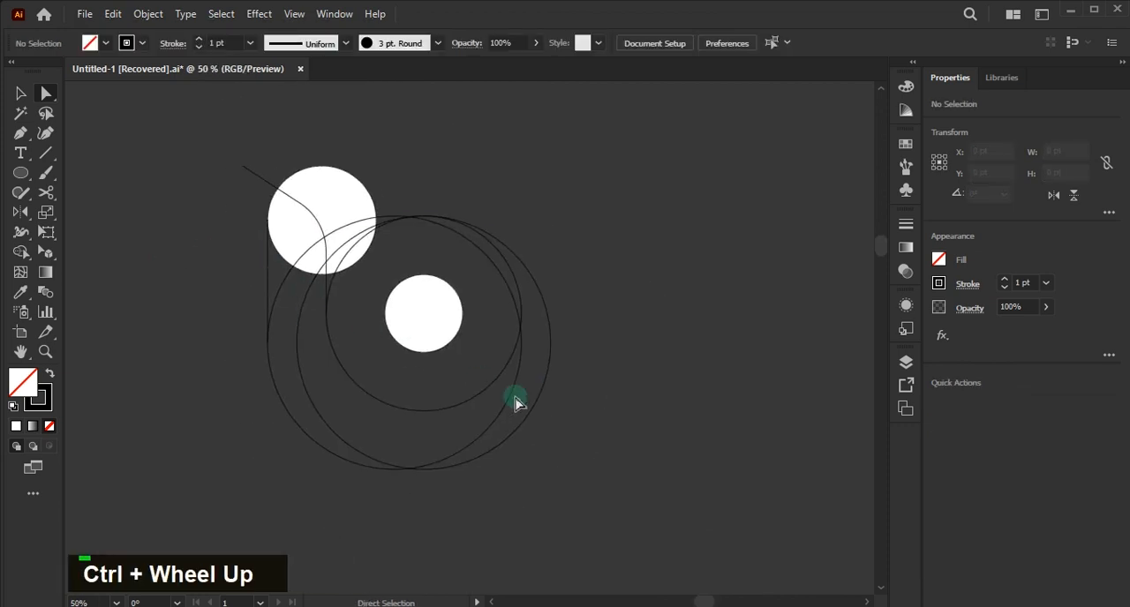
pyautogui.moveTo(638, 486); pyautogui.dragTo(291, 259)
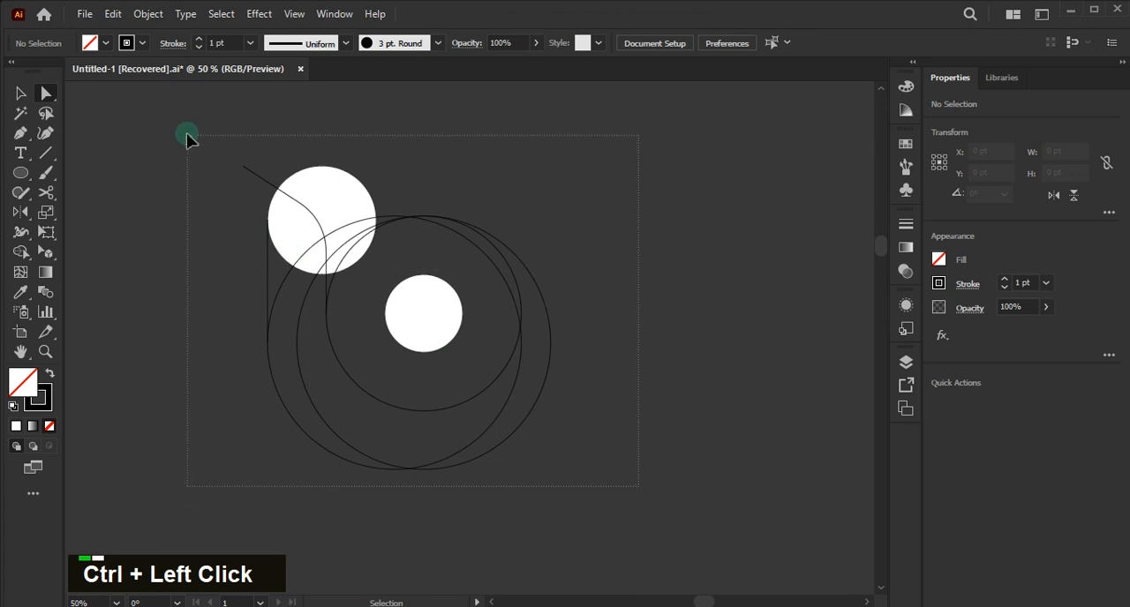
pyautogui.moveTo(187, 137); pyautogui.dragTo(186, 136)
pyautogui.hotkey('shift', 'm')
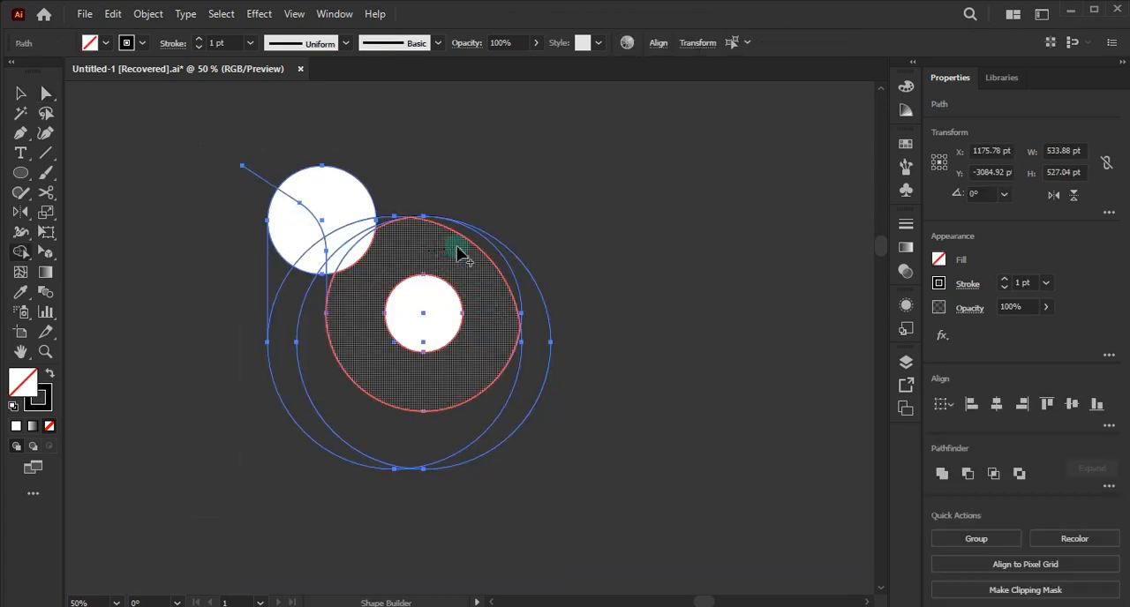
pyautogui.moveTo(475, 241); pyautogui.dragTo(476, 242)
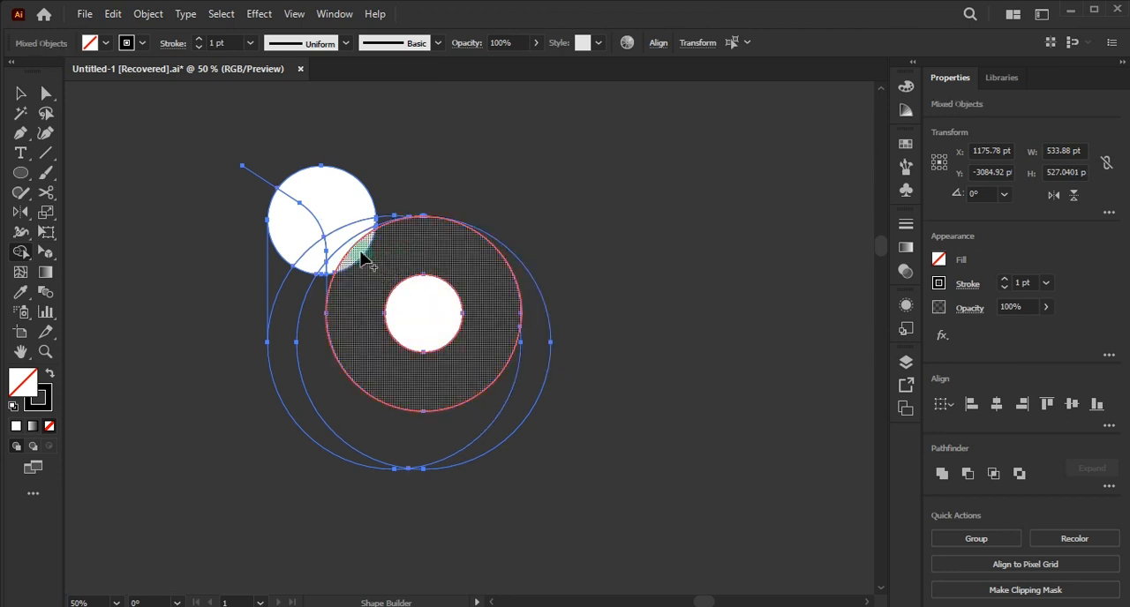
pyautogui.click(367, 263)
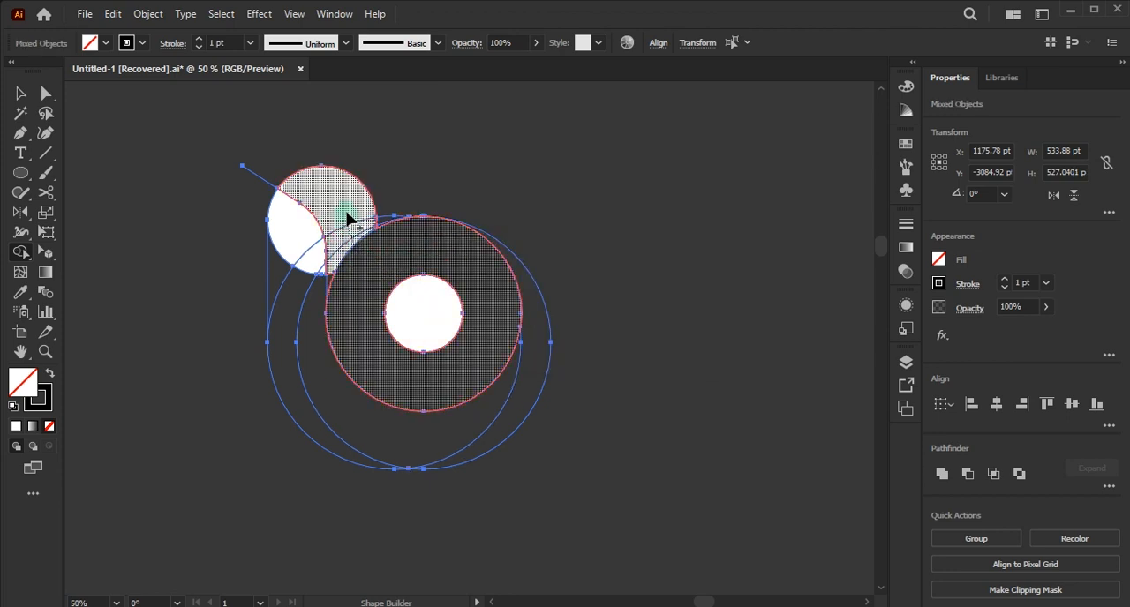
# - Merge the upper circle's outer part with the ring, and the regions along its left side into one shape, with the Shape Builder tool
pyautogui.moveTo(347, 218); pyautogui.dragTo(343, 295)
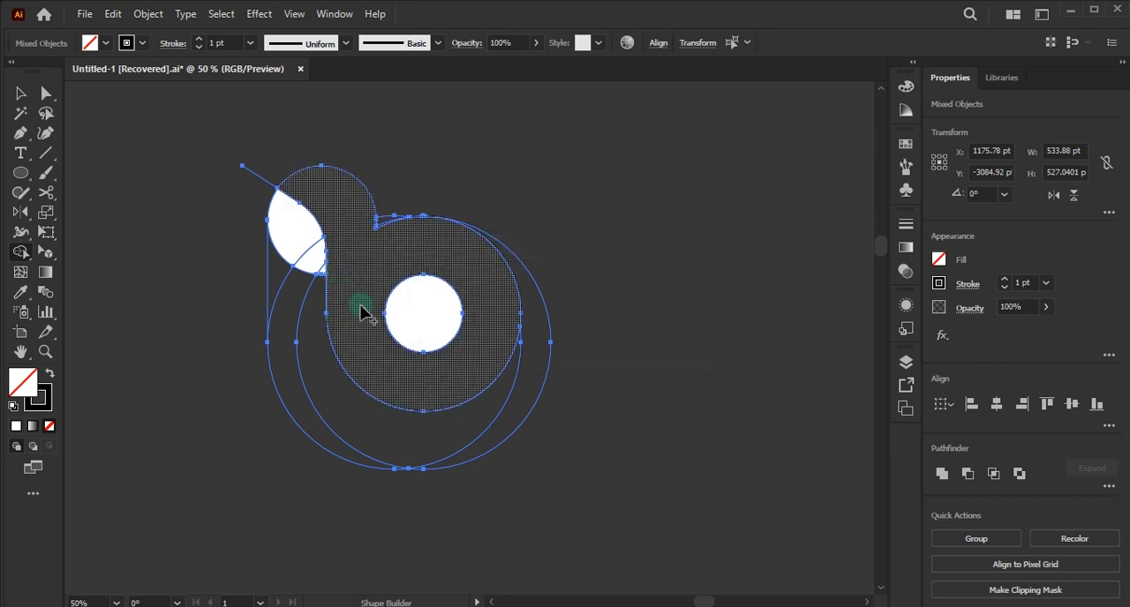
pyautogui.moveTo(302, 235)
pyautogui.mouseDown()
pyautogui.moveTo(313, 285)
pyautogui.moveTo(313, 271)
pyautogui.mouseUp()
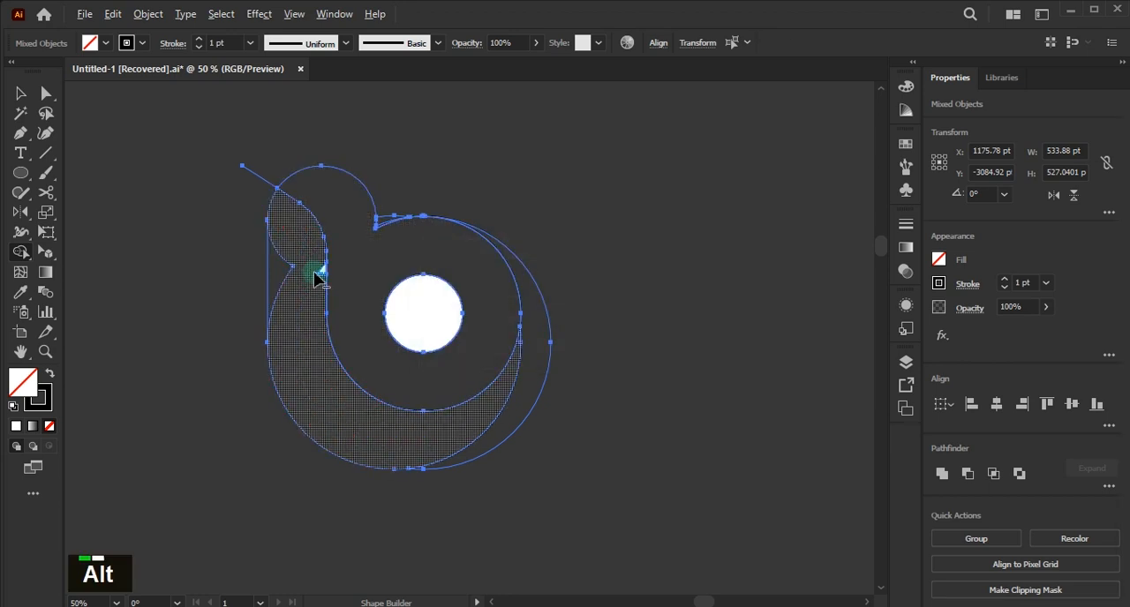
# - Remove the stray sliver at the ring's upper edge and the line end extending beyond the upper circle with the Shape Builder tool
pyautogui.scroll(3, 313, 271)
pyautogui.scroll(-3, 282, 282)
pyautogui.scroll(-1, 255, 295)
pyautogui.scroll(2, 439, 293)
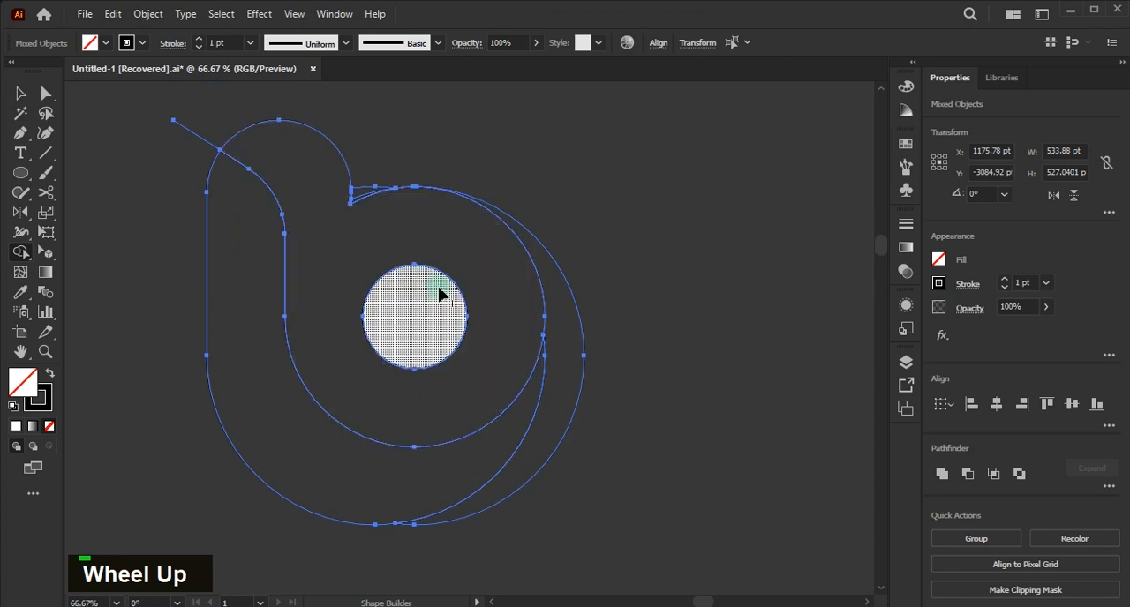
pyautogui.scroll(3, 352, 235)
pyautogui.scroll(2, 466, 217)
pyautogui.scroll(1, 324, 262)
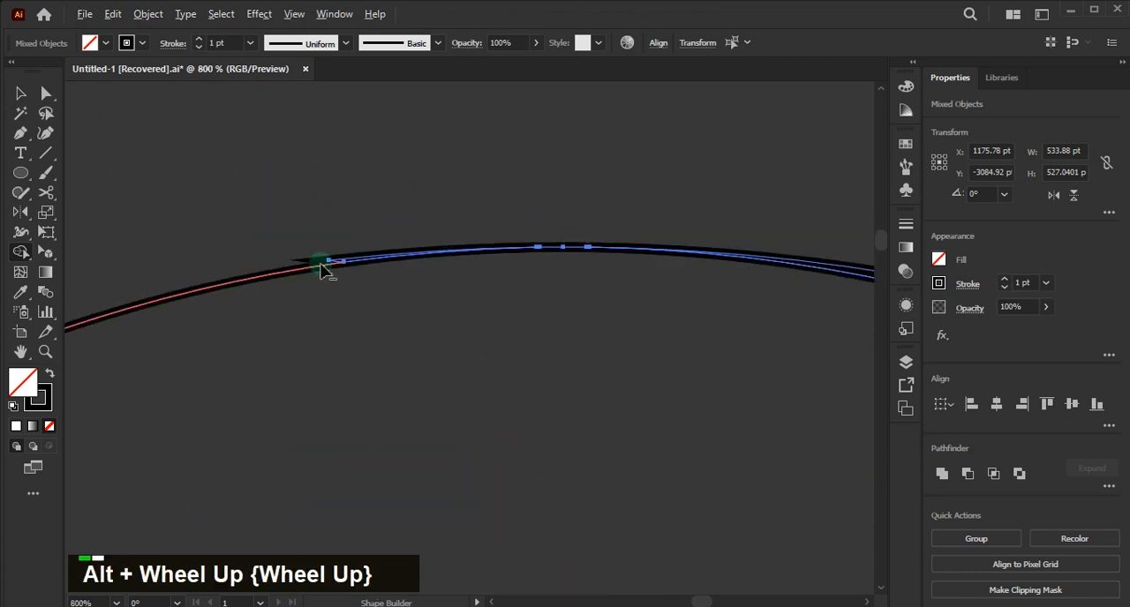
pyautogui.keyDown('alt'); pyautogui.click(333, 259); pyautogui.keyUp('alt')
pyautogui.scroll(-2, 511, 243)
pyautogui.scroll(-3, 512, 243)
pyautogui.keyDown('alt'); pyautogui.click(300, 188); pyautogui.keyUp('alt')
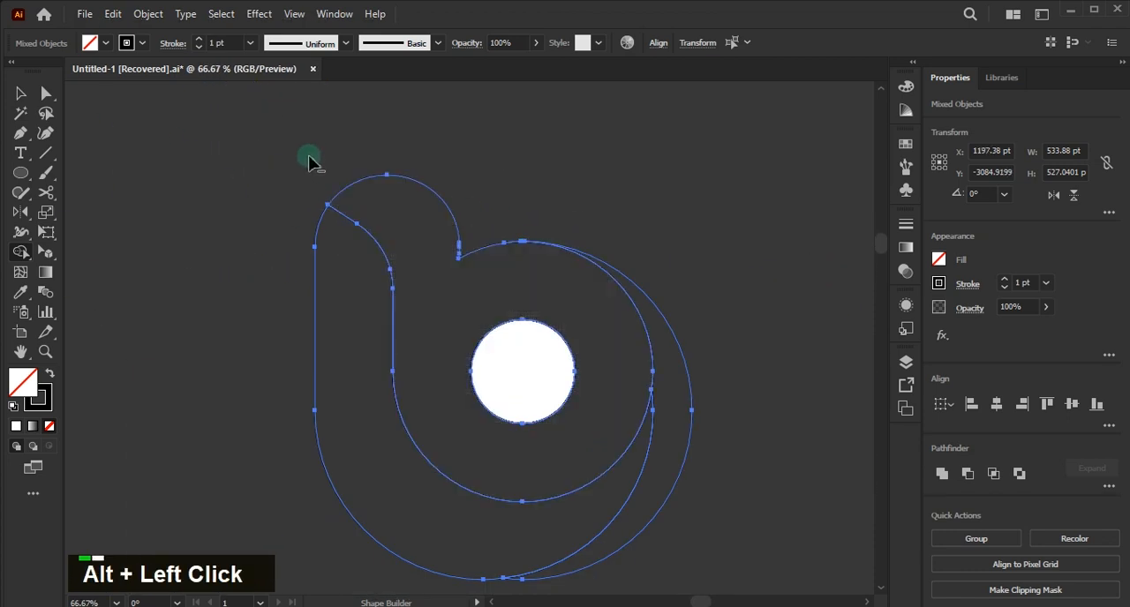
pyautogui.scroll(-1, 444, 306)
# - Select the small white circle in the ring's centre and set its fill to none
pyautogui.press('v')
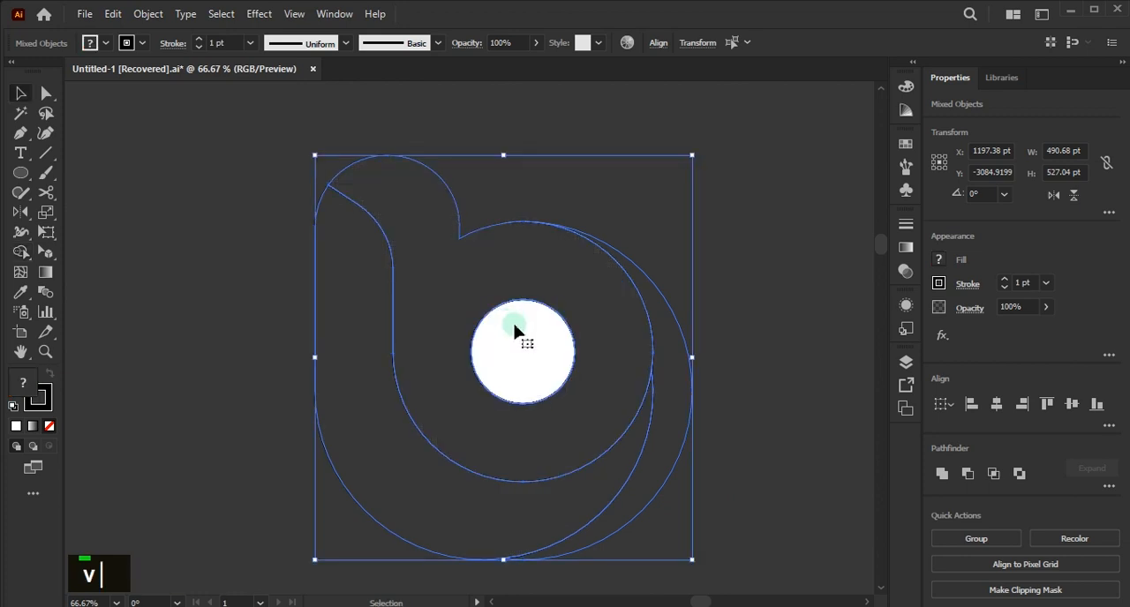
pyautogui.click(722, 290)
pyautogui.click(560, 337)
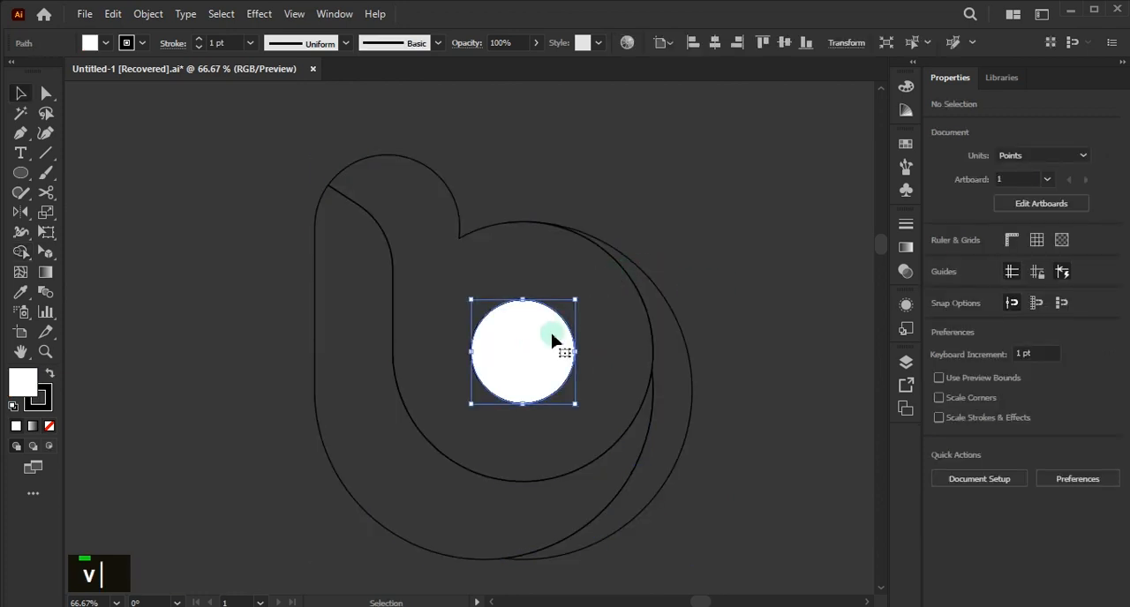
pyautogui.click(49, 427)
# - Fill the main letter body, made of the ring and its upper stem, with white
pyautogui.click(634, 282)
pyautogui.click(936, 260)
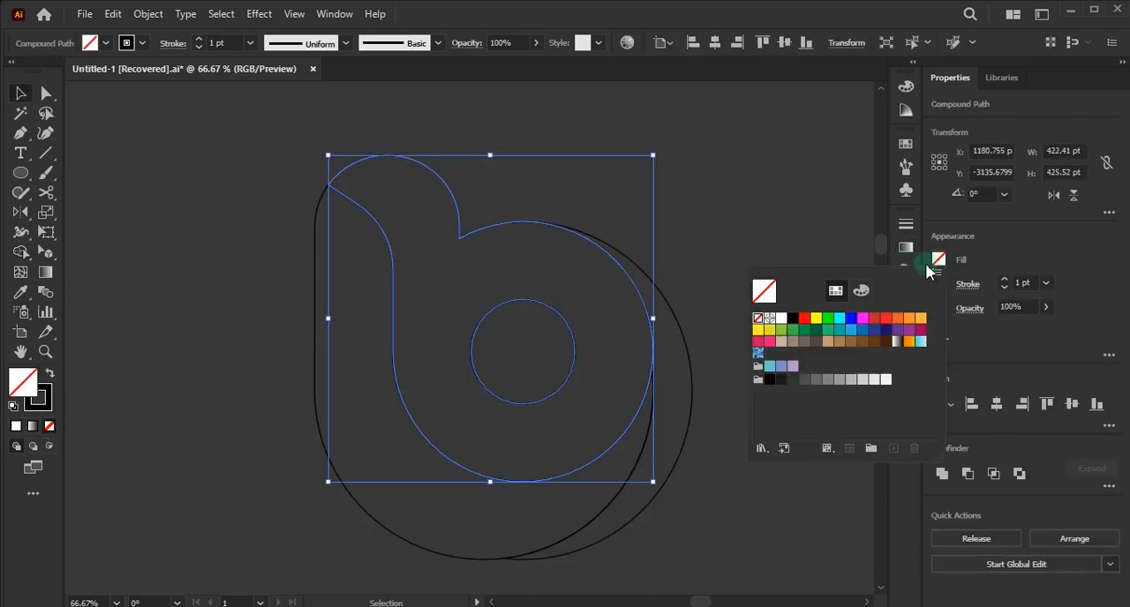
pyautogui.click(786, 318)
pyautogui.click(754, 226)
pyautogui.click(754, 226)
# - Fill the thin outer crescent along the ring's right side with cyan
pyautogui.click(669, 305)
pyautogui.click(937, 260)
pyautogui.click(839, 318)
pyautogui.doubleClick(726, 323)
# - Fill the shape wrapping the letter's left side and underside with blue, and remove the black outlines from the artwork
pyautogui.click(315, 349)
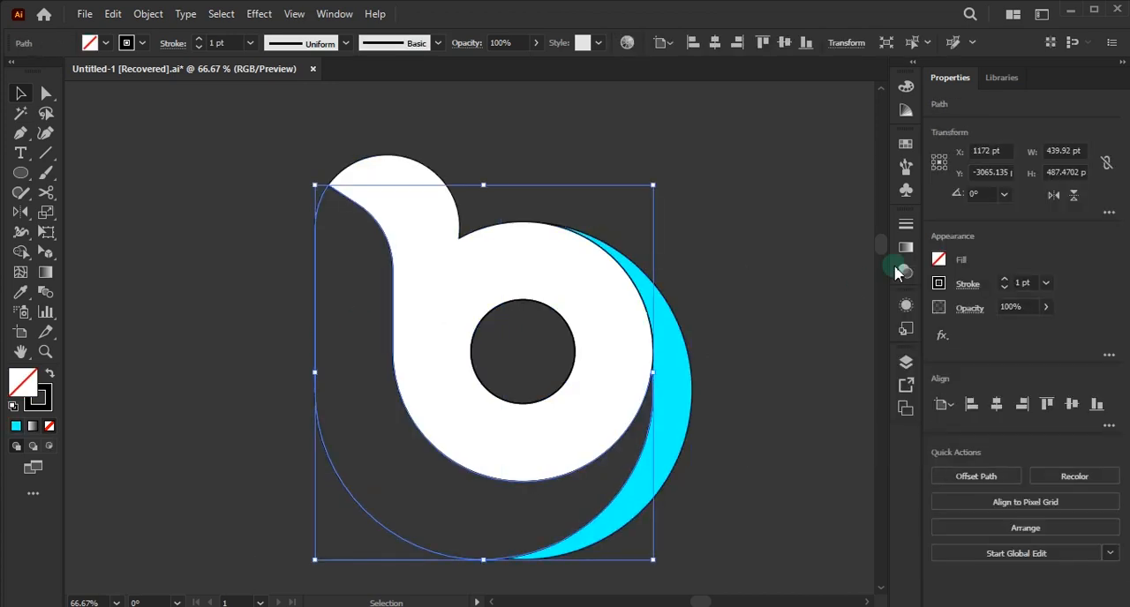
pyautogui.click(937, 261)
pyautogui.click(851, 319)
pyautogui.doubleClick(675, 282)
# - Draw a curved path with the Pen tool from the ring's lower-right edge across the blue shape to a point below its lower-left side
pyautogui.scroll(-1, 607, 317)
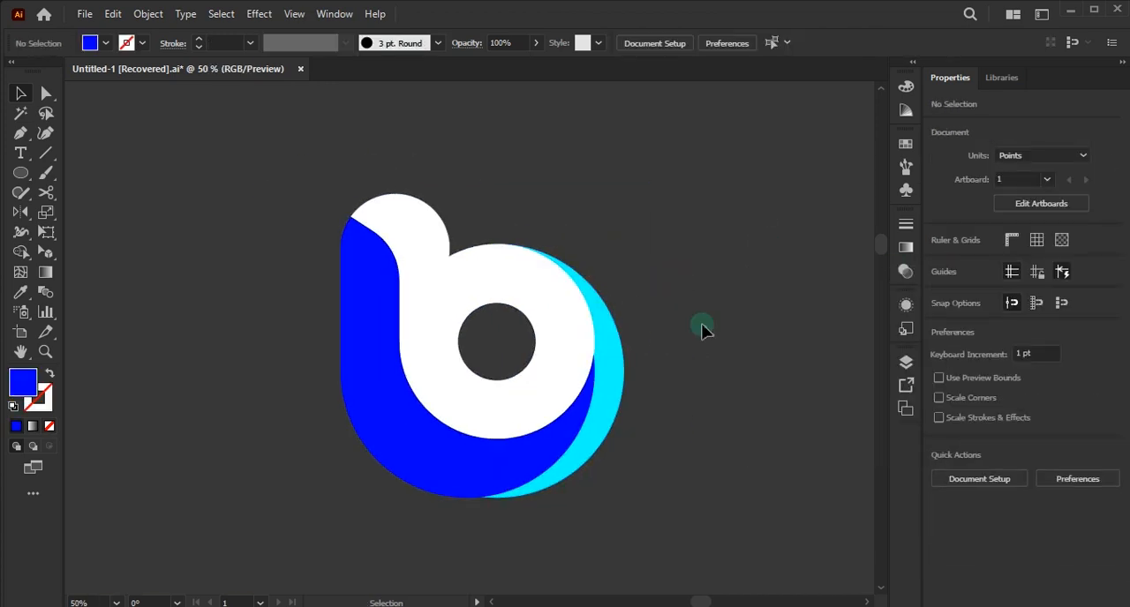
pyautogui.press('p')
pyautogui.click(551, 424)
pyautogui.moveTo(345, 497); pyautogui.dragTo(226, 440)
pyautogui.press('Escape')
# - Draw a second curved path from the ring's lowest point across the blue shape to a point beyond its left side
pyautogui.click(482, 440)
pyautogui.moveTo(310, 487); pyautogui.dragTo(206, 308)
pyautogui.hotkey('ctrl', 'z')
pyautogui.press('Escape')
# - Draw a third curved path from the ring's right edge across the cyan crescent to below the logo, about 236 pt wide and 432 pt tall
pyautogui.click(593, 330)
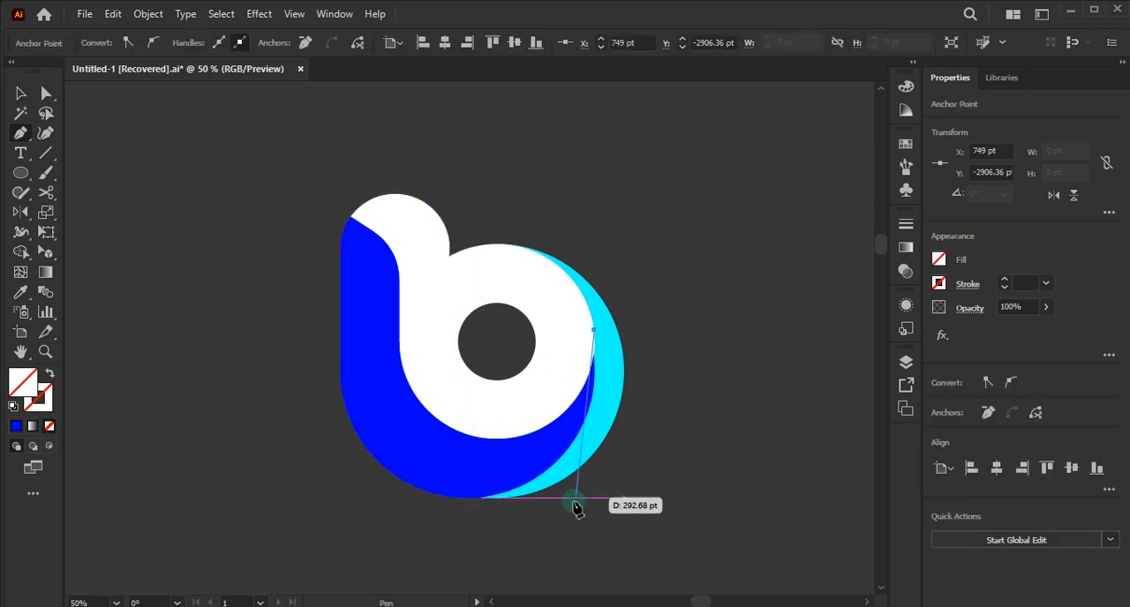
pyautogui.moveTo(546, 537); pyautogui.dragTo(424, 557)
pyautogui.hotkey('ctrl', 'z')
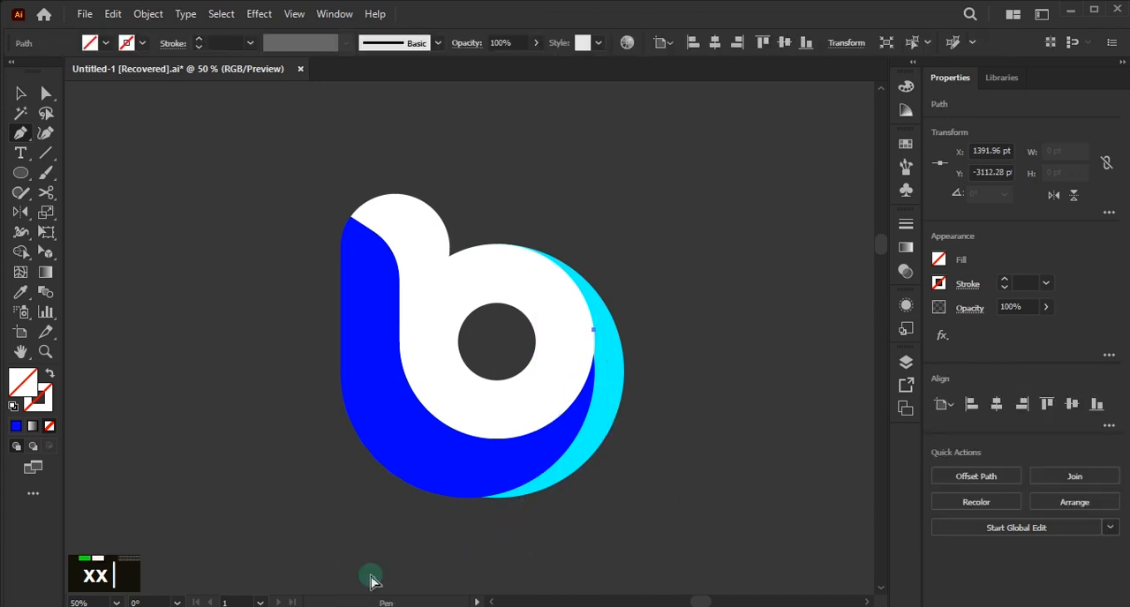
pyautogui.moveTo(353, 559); pyautogui.dragTo(222, 454)
pyautogui.hotkey('ctrl', 'z')
pyautogui.scroll(-3, 569, 474)
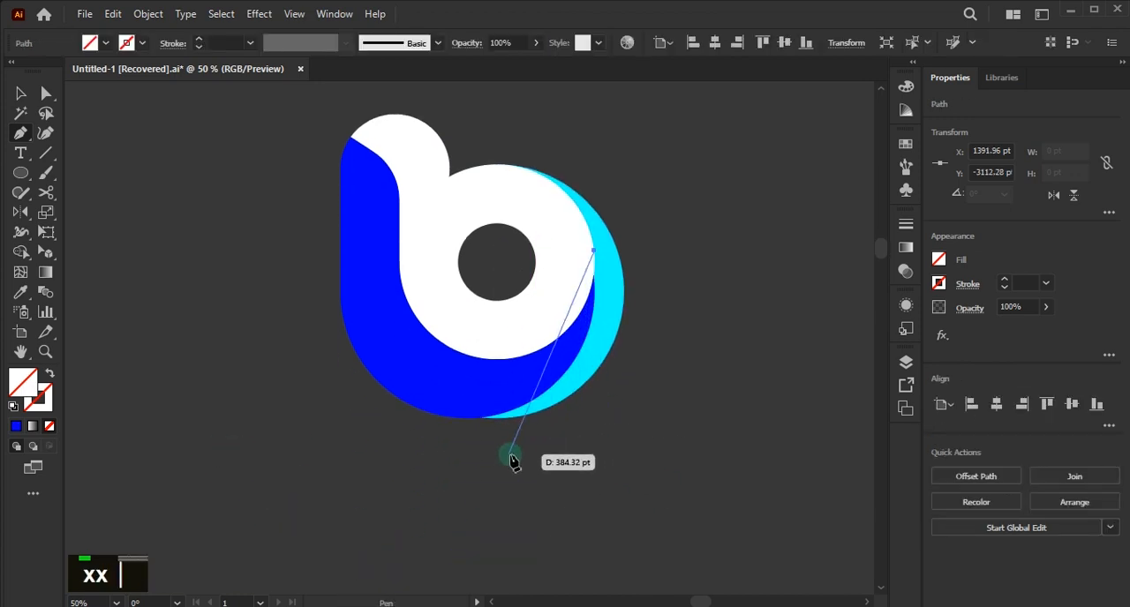
pyautogui.moveTo(474, 499); pyautogui.dragTo(273, 541)
pyautogui.scroll(-5, 279, 558)
pyautogui.scroll(1, 272, 541)
pyautogui.scroll(5, 499, 444)
pyautogui.press('Escape')
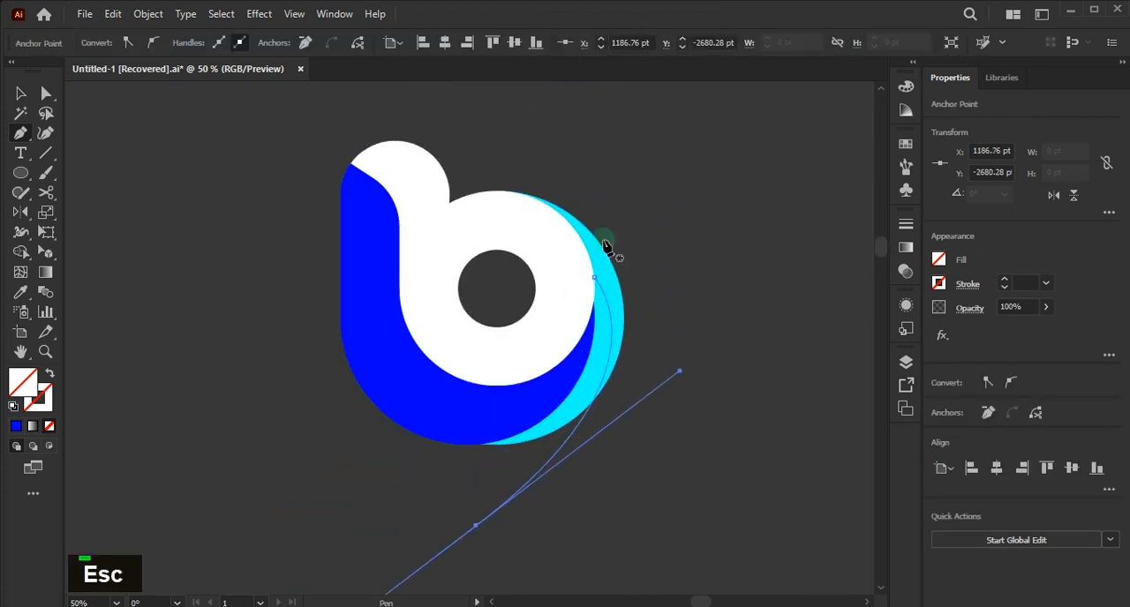
# - Draw a fourth curve from the ring's upper-right edge across the cyan crescent, ending outside it at about X 1519 pt, Y -2963 pt
pyautogui.click(575, 230)
pyautogui.moveTo(668, 363); pyautogui.dragTo(700, 455)
pyautogui.press('Escape')
pyautogui.press('Escape')
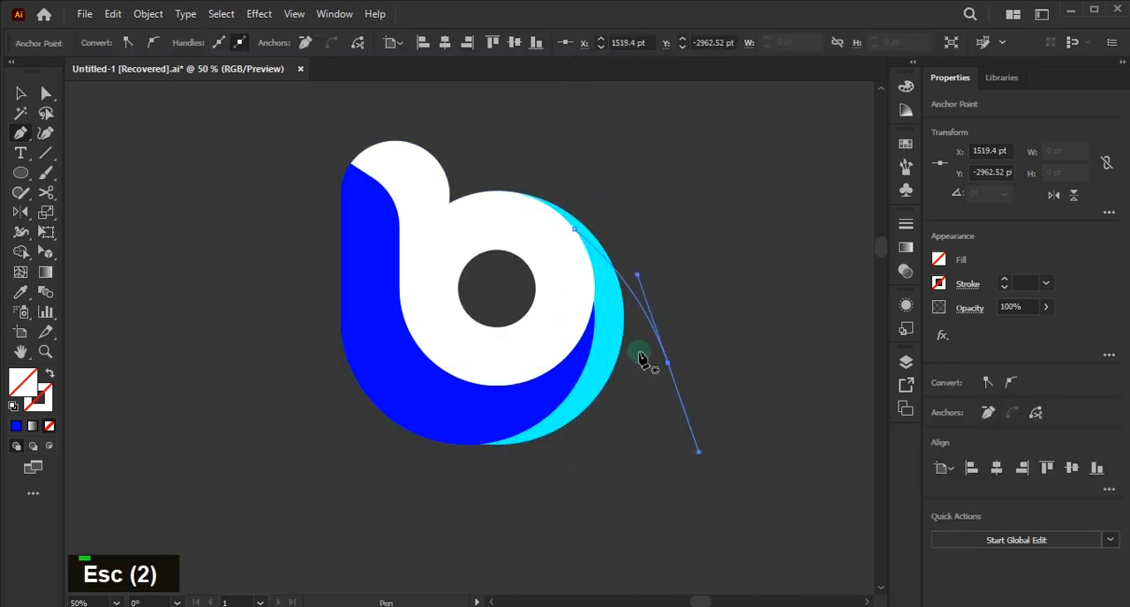
# - Select all the artwork and split the blue shape along the curves with the Shape Builder tool, undoing the last change to the crescent
pyautogui.press('v')
pyautogui.moveTo(282, 473); pyautogui.dragTo(279, 470)
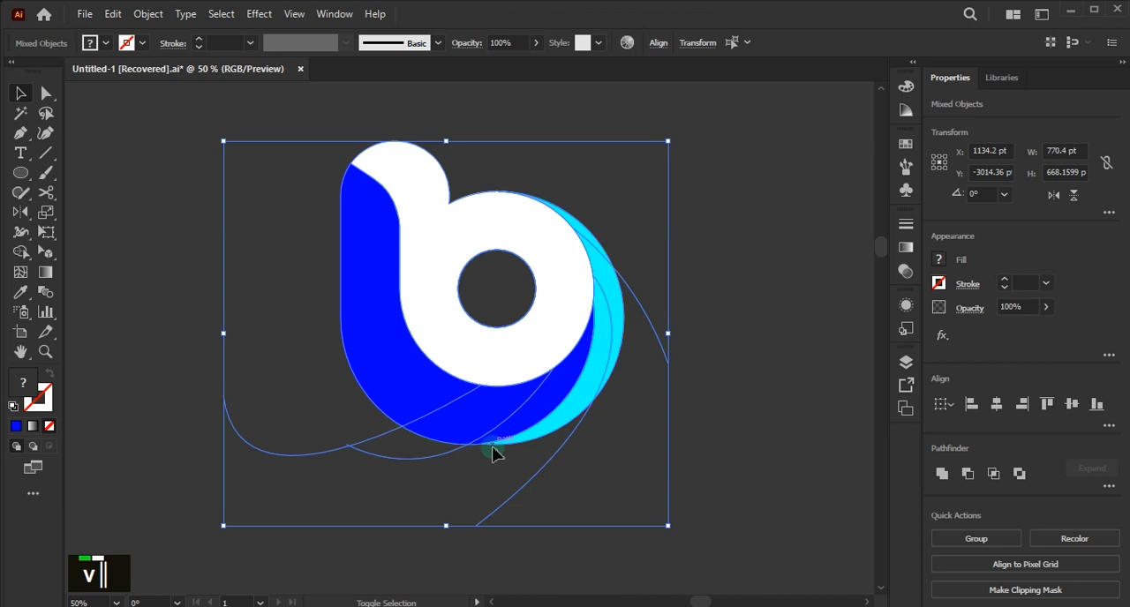
pyautogui.hotkey('shift', 'm')
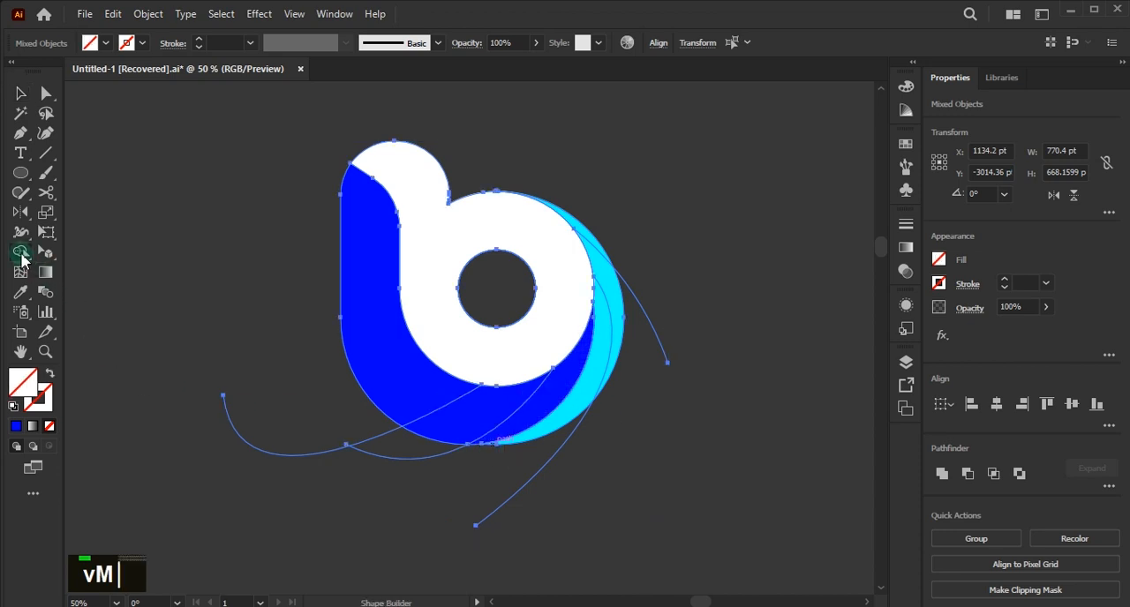
pyautogui.click(430, 400)
pyautogui.click(540, 406)
pyautogui.click(590, 389)
pyautogui.hotkey('ctrl', 'z')
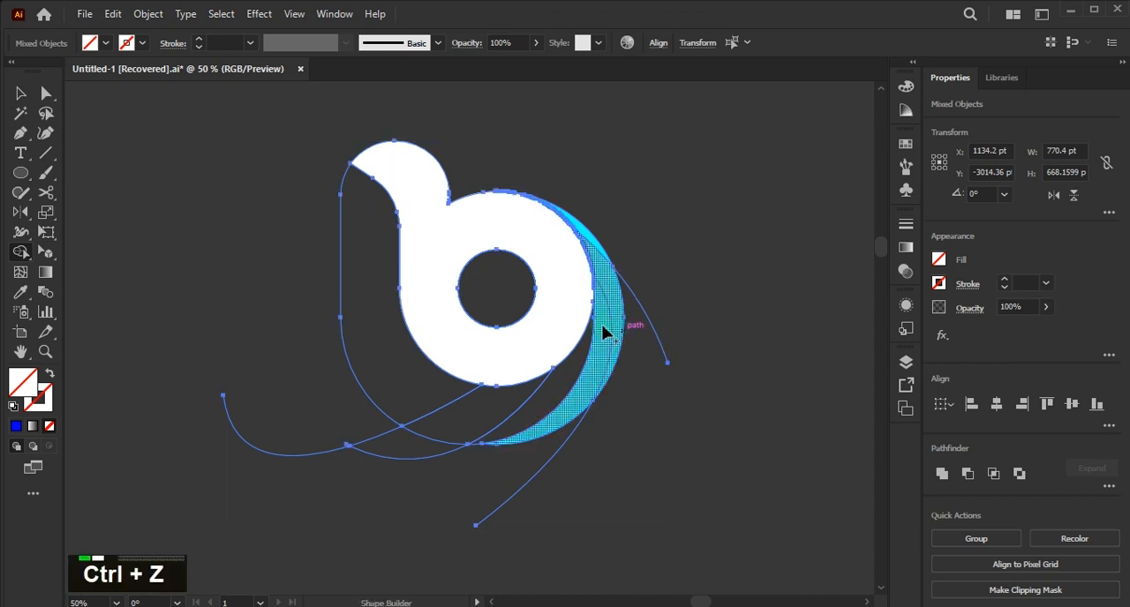
# - Move the upper anchor of the third curve slightly into the white ring, to X 1387.4 pt, Y -3115.16 pt
pyautogui.scroll(3, 611, 330)
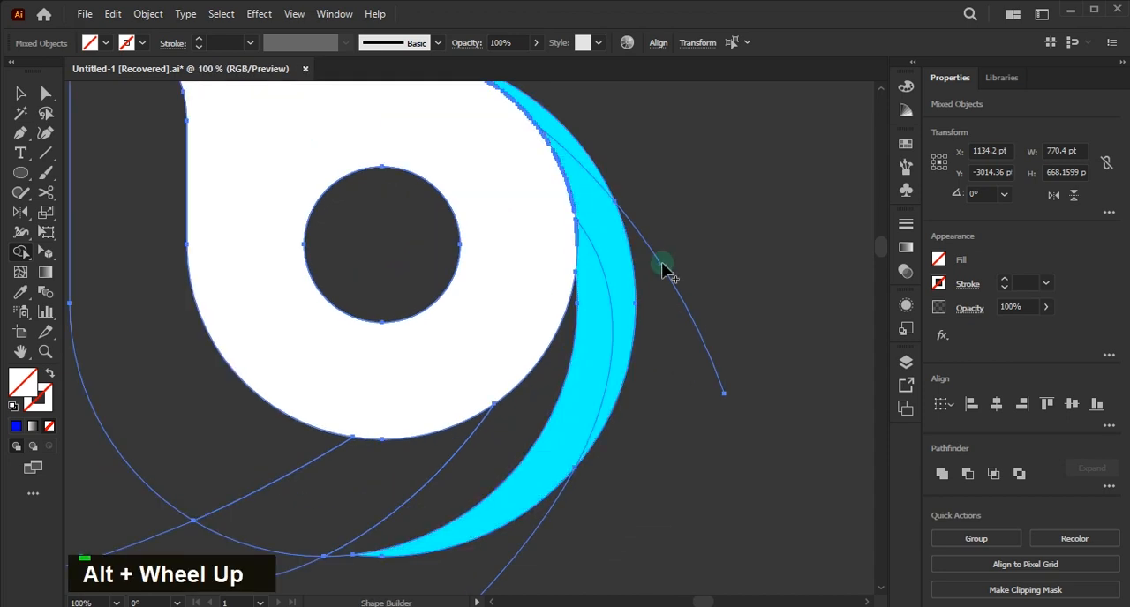
pyautogui.press('v')
pyautogui.click(673, 254)
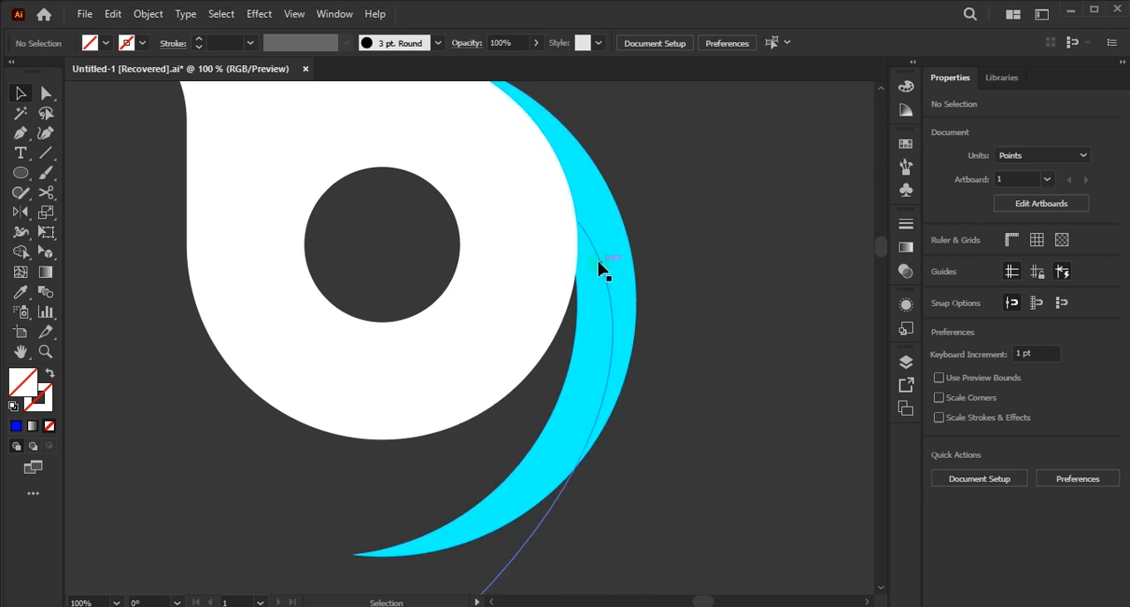
pyautogui.click(577, 221)
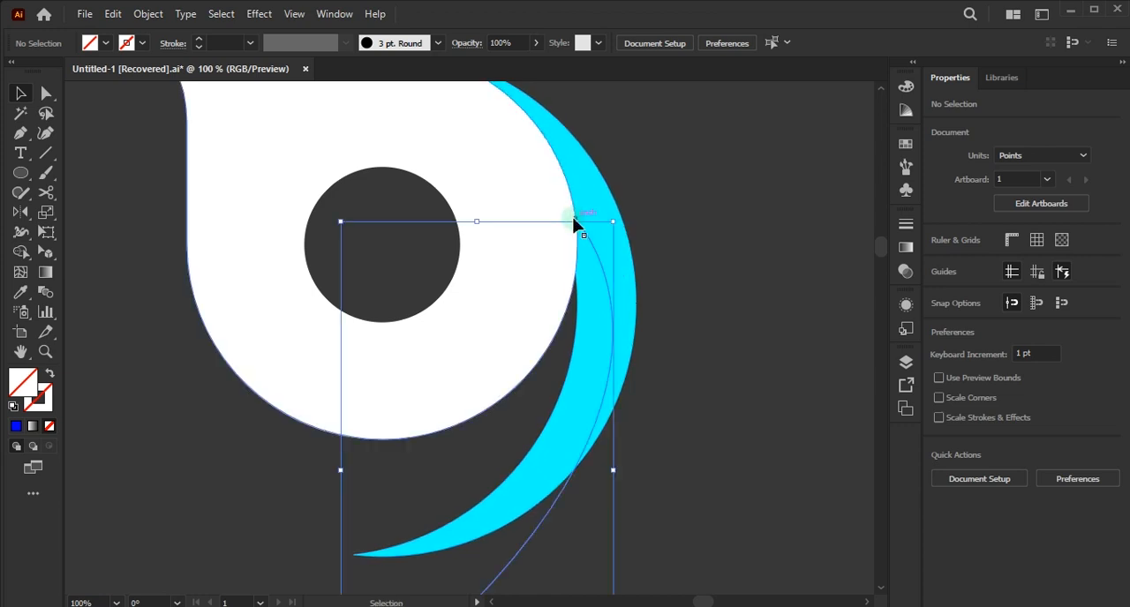
pyautogui.scroll(3, 589, 227)
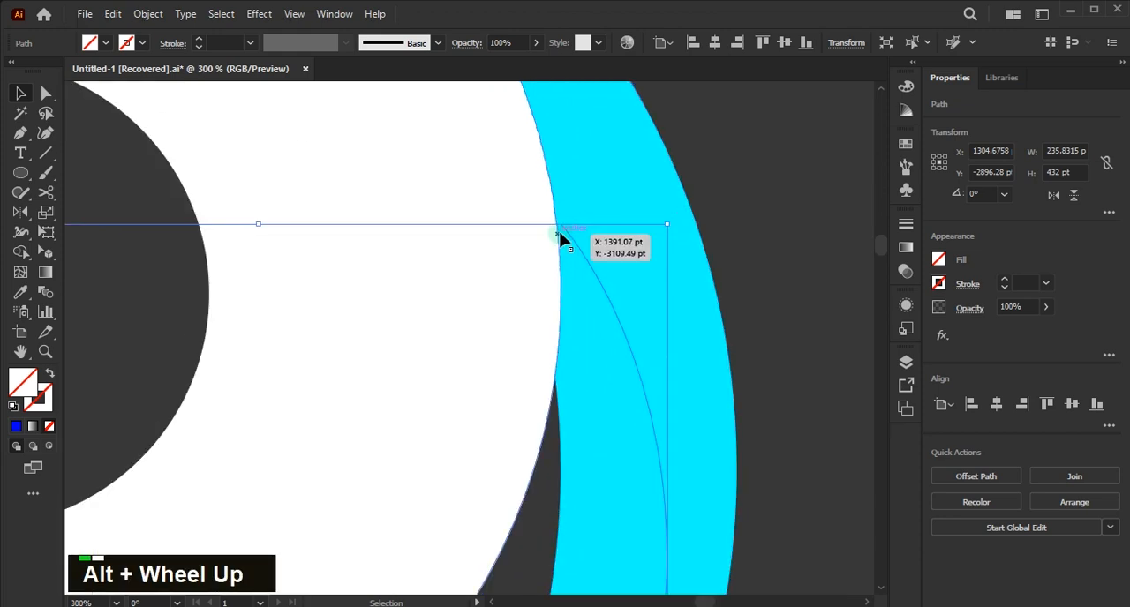
pyautogui.press('a')
pyautogui.click(562, 228)
pyautogui.doubleClick(552, 218)
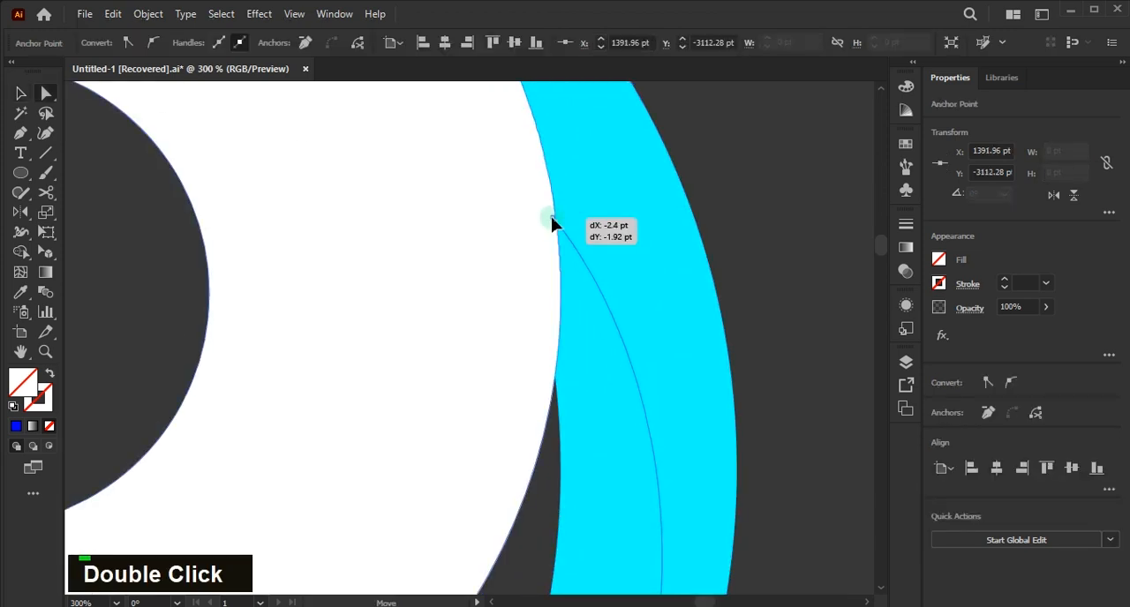
# - Select the artwork again and split the cyan crescent along the crossing curves with the Shape Builder tool
pyautogui.scroll(-3, 574, 243)
pyautogui.scroll(-1, 574, 246)
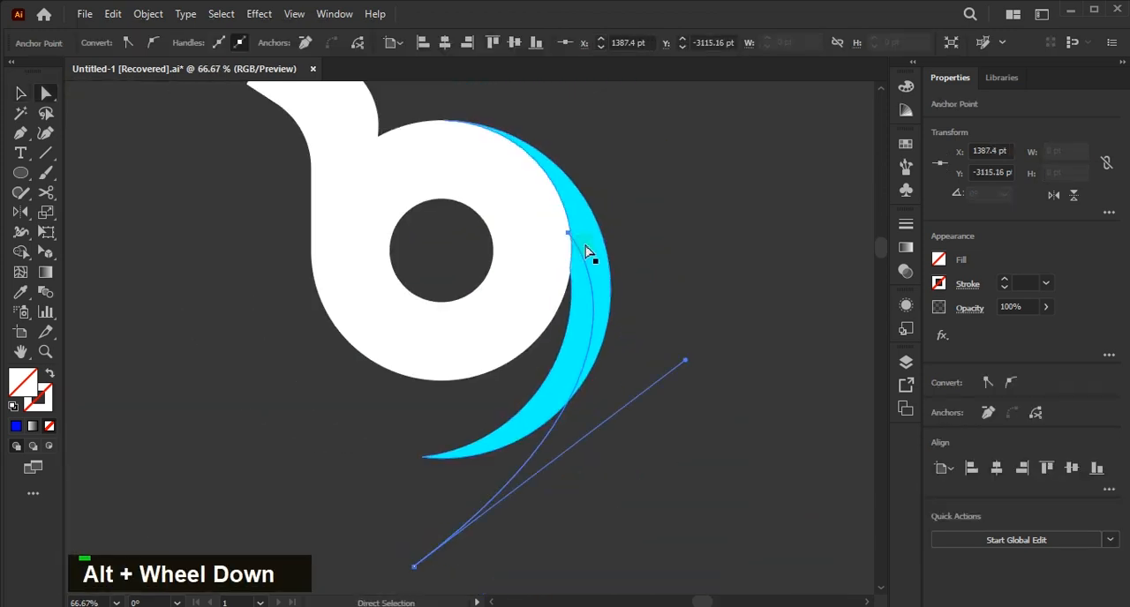
pyautogui.press('v')
pyautogui.moveTo(708, 186)
pyautogui.mouseDown()
pyautogui.moveTo(433, 399)
pyautogui.moveTo(461, 412)
pyautogui.mouseUp()
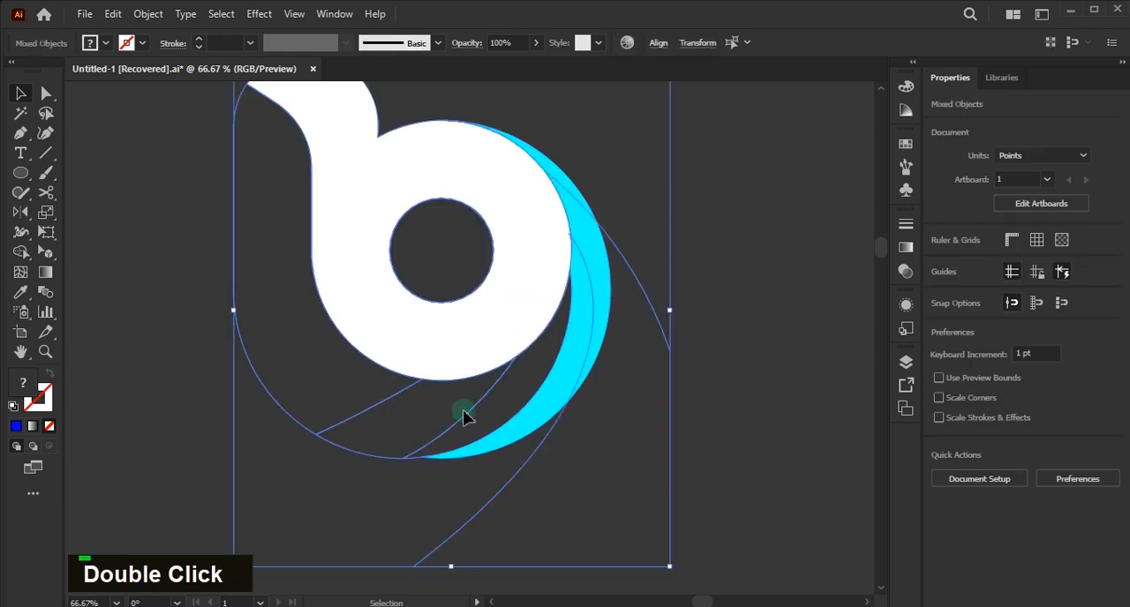
pyautogui.hotkey('shift', 'm')
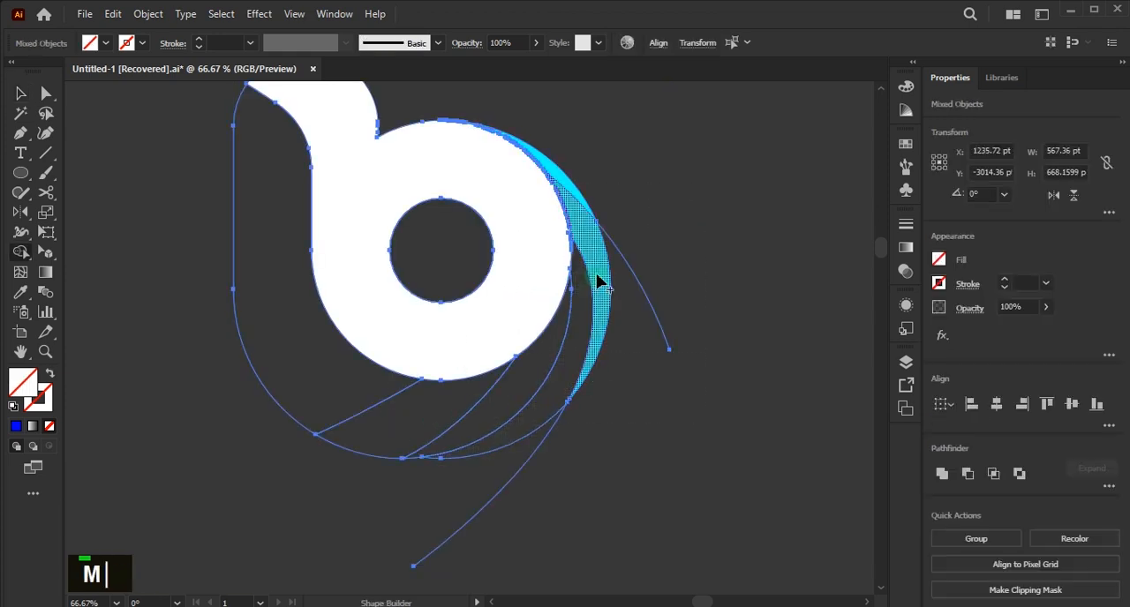
pyautogui.scroll(1, 585, 221)
pyautogui.scroll(3, 469, 212)
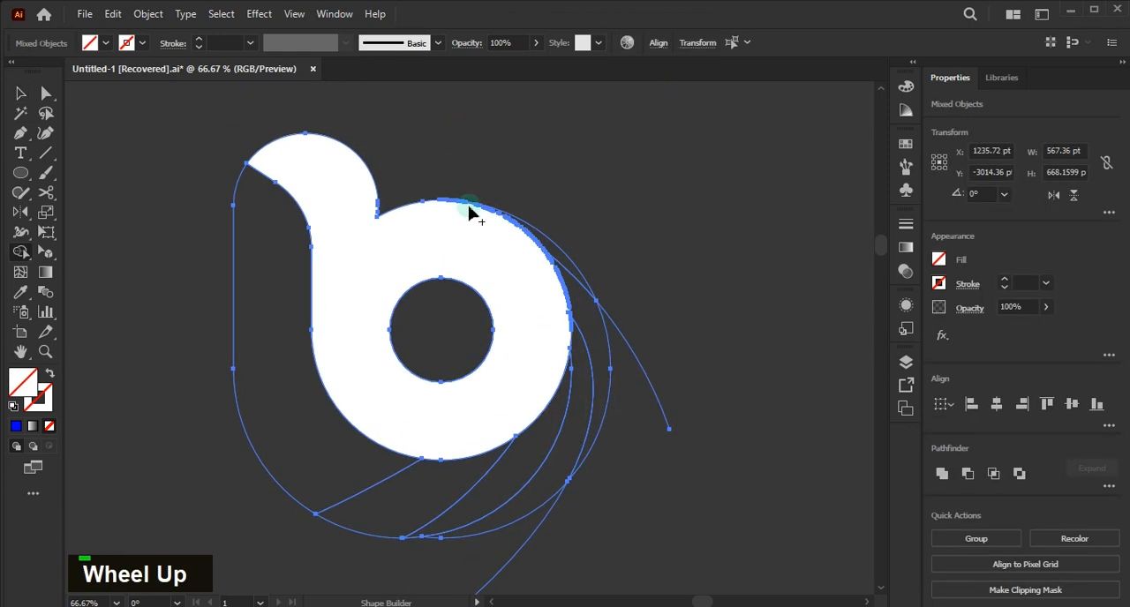
pyautogui.scroll(3, 456, 216)
pyautogui.scroll(-3, 469, 208)
# - Delete the curve tails outside the logo outline and separate the enclosed slices with the Shape Builder tool
pyautogui.press('v')
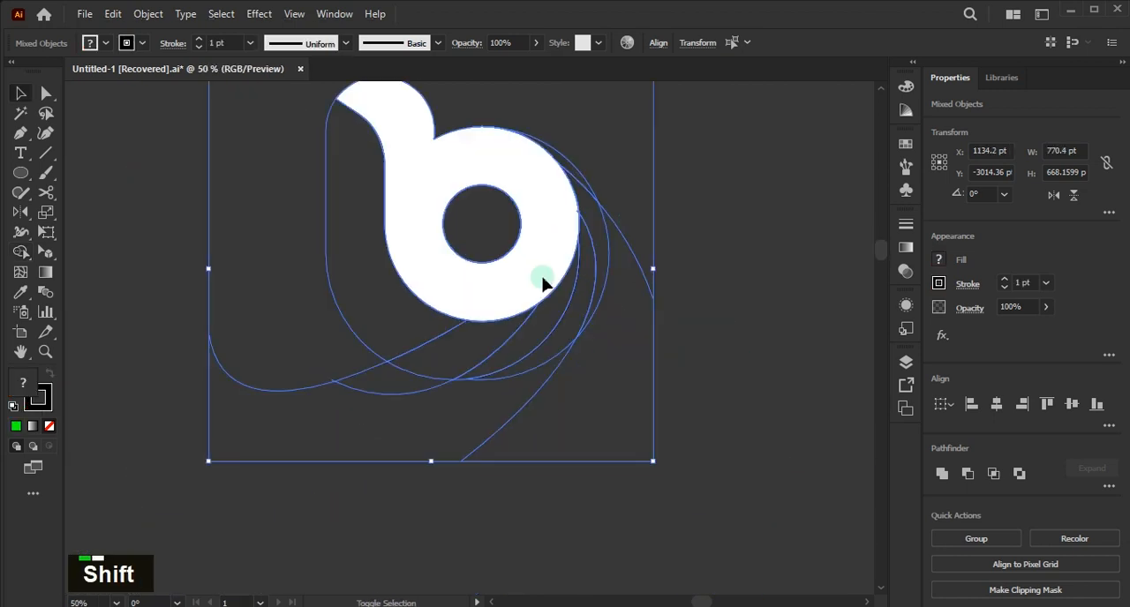
pyautogui.hotkey('shift', 'm')
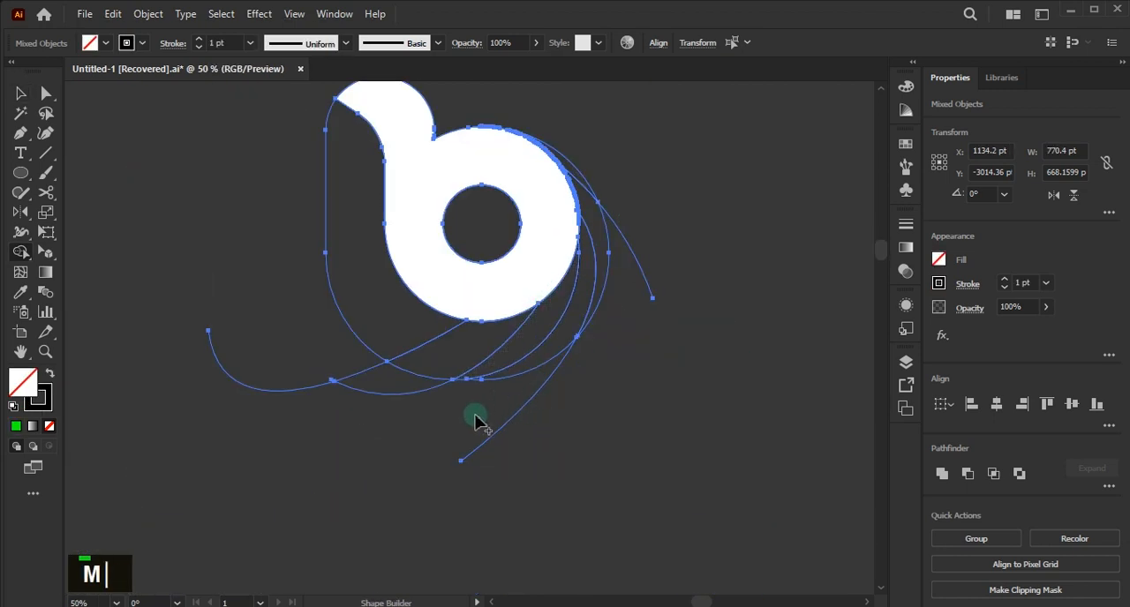
pyautogui.doubleClick(461, 463)
pyautogui.keyDown('alt'); pyautogui.doubleClick(459, 462); pyautogui.keyUp('alt')
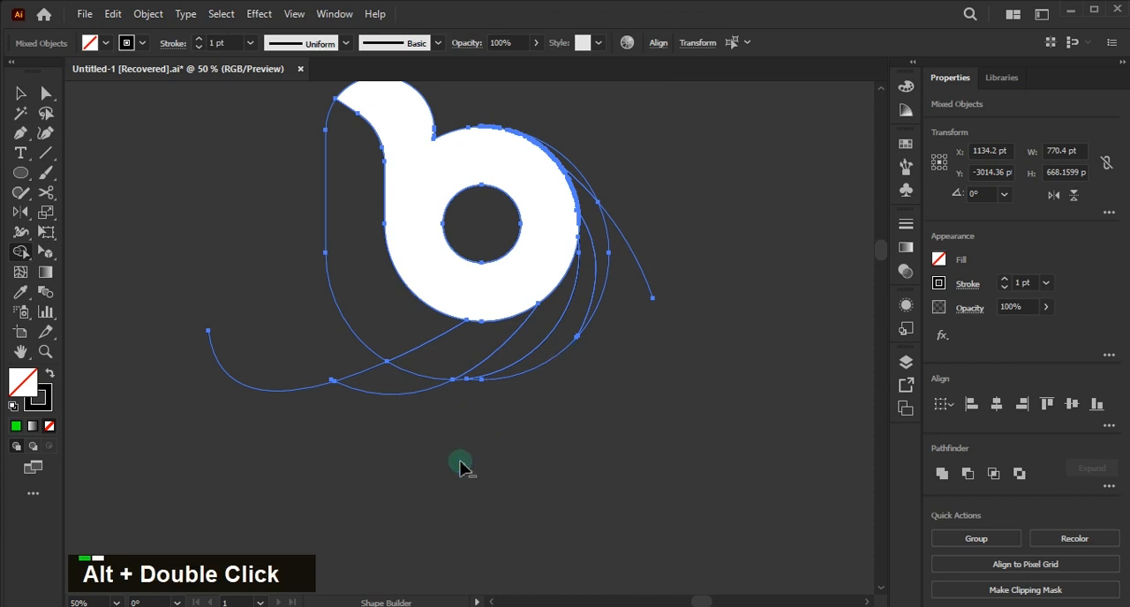
pyautogui.keyDown('alt'); pyautogui.click(330, 371); pyautogui.keyUp('alt')
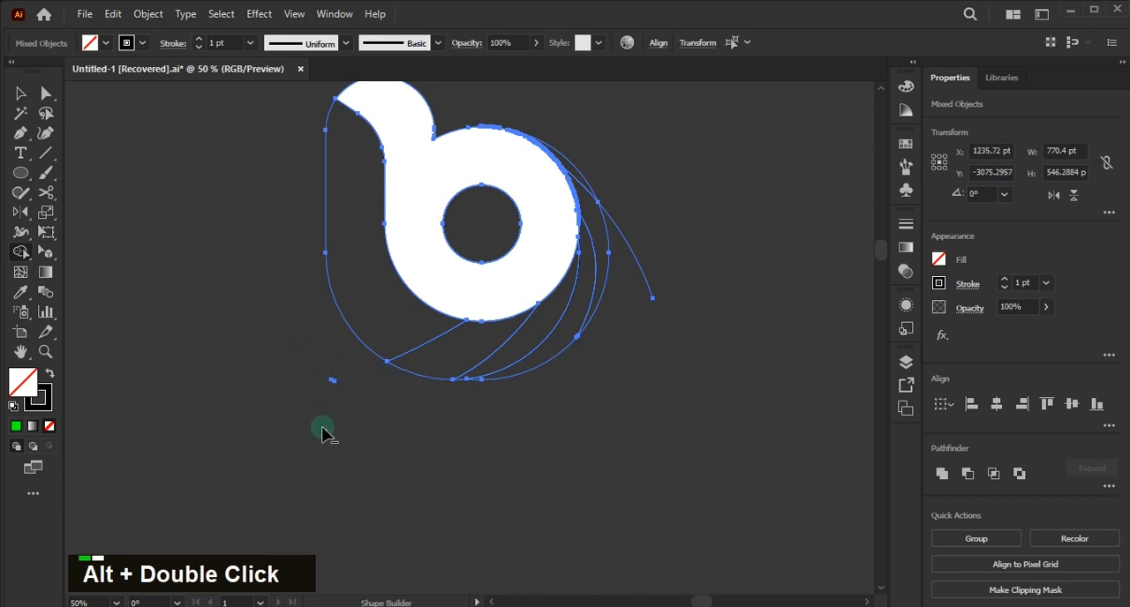
pyautogui.keyDown('alt'); pyautogui.click(643, 277); pyautogui.keyUp('alt')
pyautogui.keyDown('alt'); pyautogui.scroll(1, 602, 245); pyautogui.keyUp('alt')
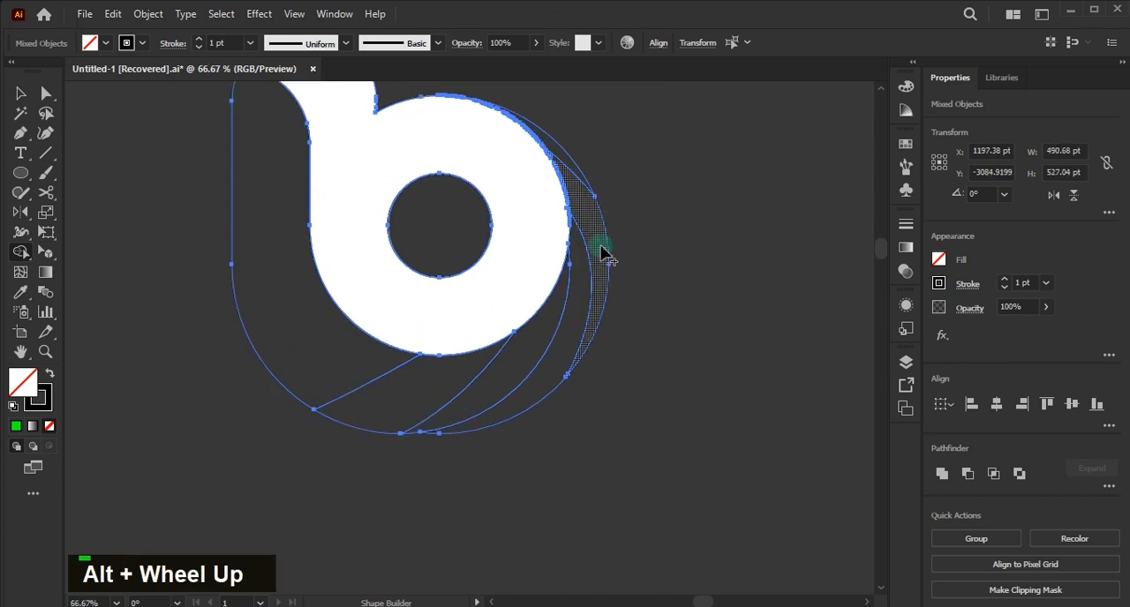
pyautogui.doubleClick(368, 374)
# - Select the outer crescent slices together with the lower and left slices of the letter and fill them all with blue
pyautogui.press('v')
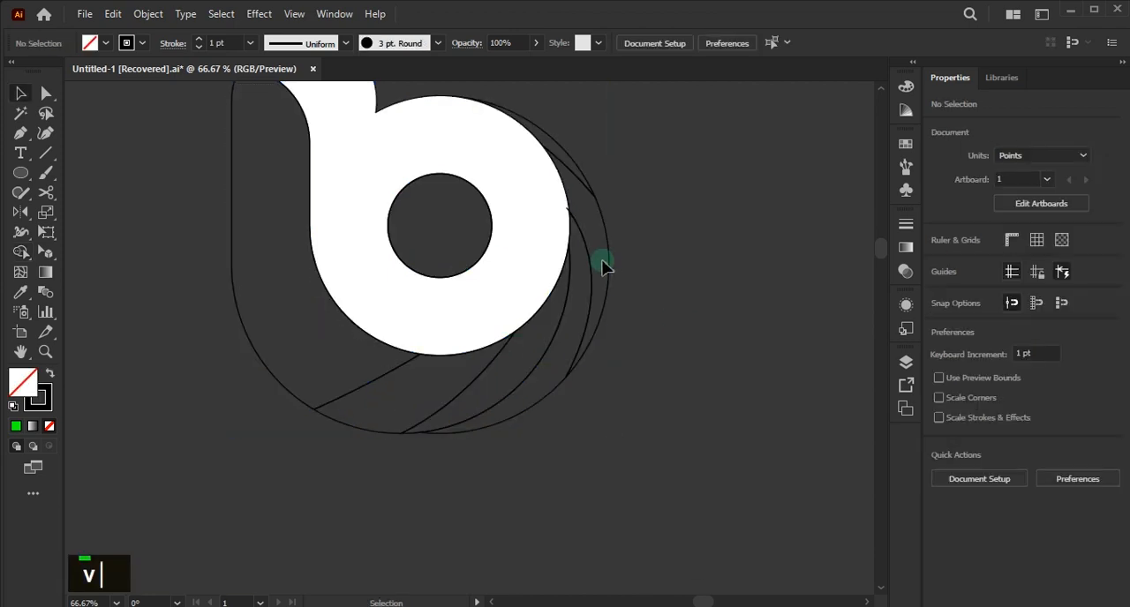
pyautogui.click(601, 262)
pyautogui.click(938, 259)
pyautogui.click(637, 157)
pyautogui.click(581, 174)
pyautogui.keyDown('shift'); pyautogui.click(579, 345); pyautogui.keyUp('shift')
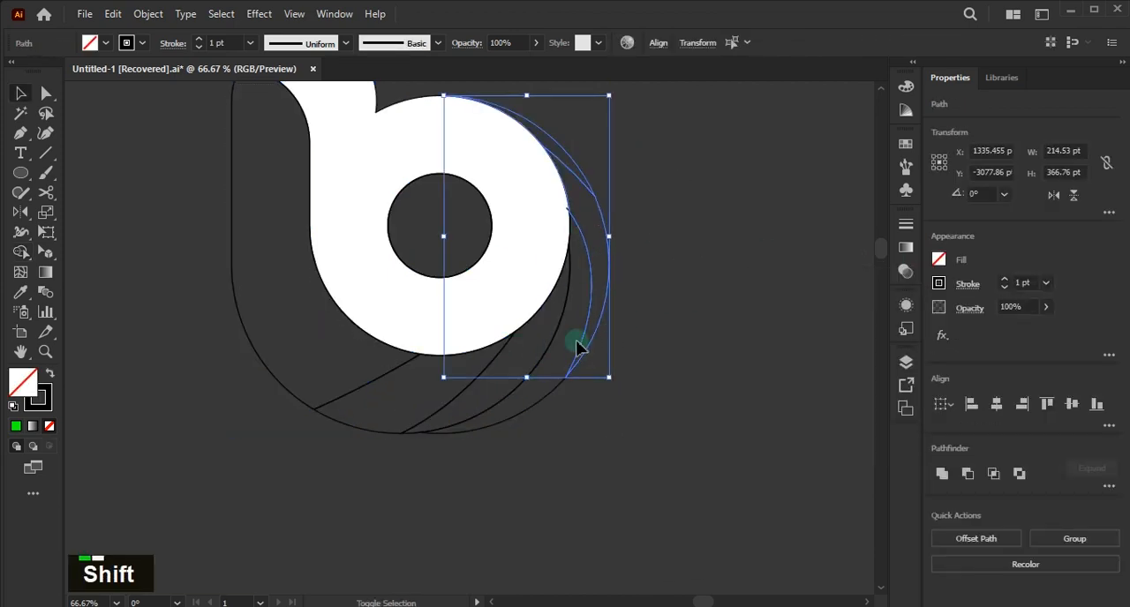
pyautogui.keyDown('shift'); pyautogui.click(531, 368); pyautogui.keyUp('shift')
pyautogui.keyDown('shift'); pyautogui.click(459, 390); pyautogui.keyUp('shift')
pyautogui.keyDown('shift'); pyautogui.click(275, 384); pyautogui.keyUp('shift')
pyautogui.click(938, 259)
pyautogui.click(850, 318)
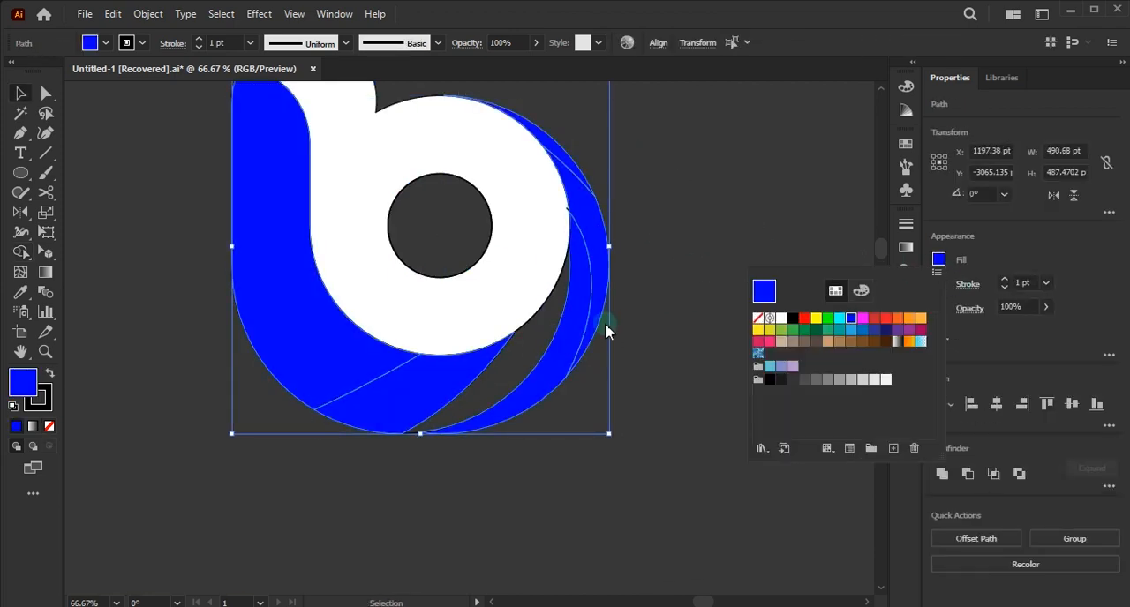
# - Fill the remaining unfilled slice below the white ring with the same blue and deselect it
pyautogui.doubleClick(506, 470)
pyautogui.click(513, 408)
pyautogui.click(638, 305)
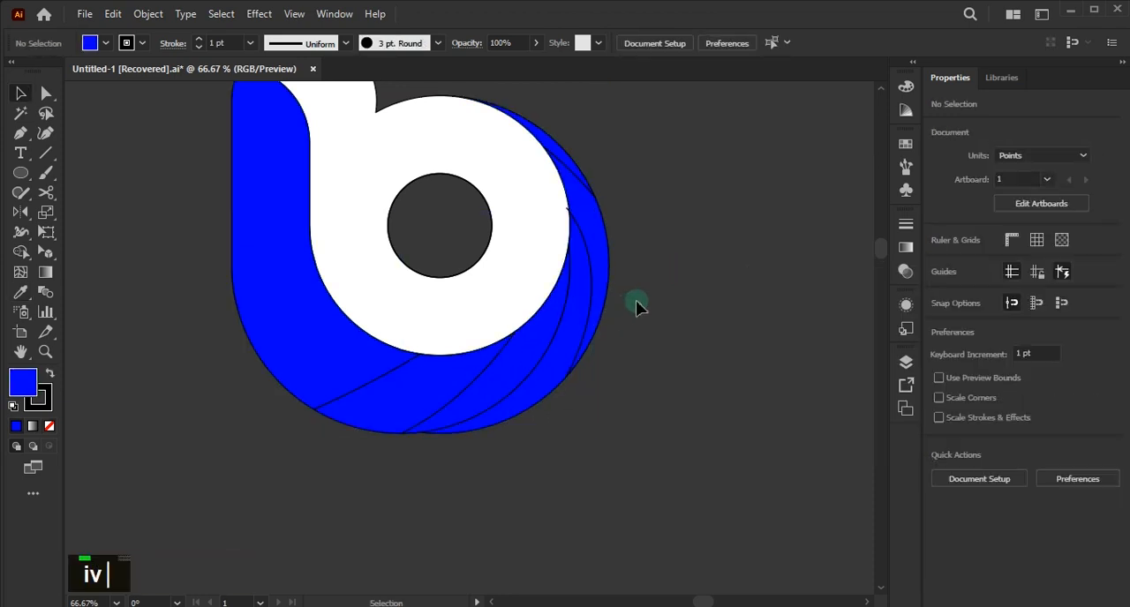
# - Select the whole logo, remove its outlines by reducing the stroke to 0 pt, and deselect it
pyautogui.scroll(-1, 622, 331)
pyautogui.moveTo(647, 408); pyautogui.dragTo(492, 377)
pyautogui.moveTo(348, 311); pyautogui.dragTo(291, 118)
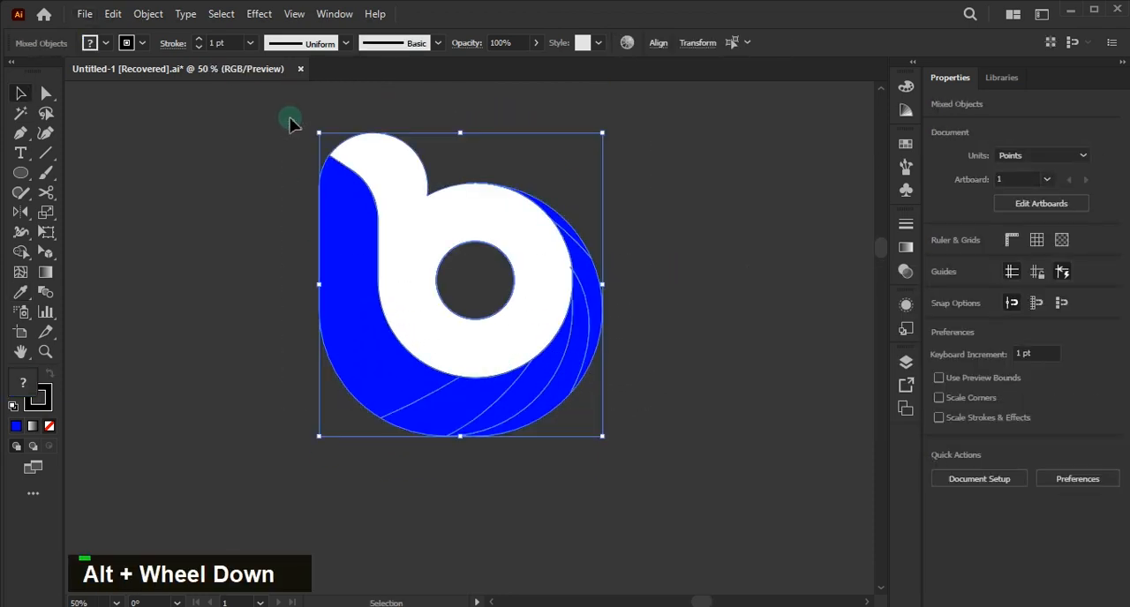
pyautogui.click(1005, 289)
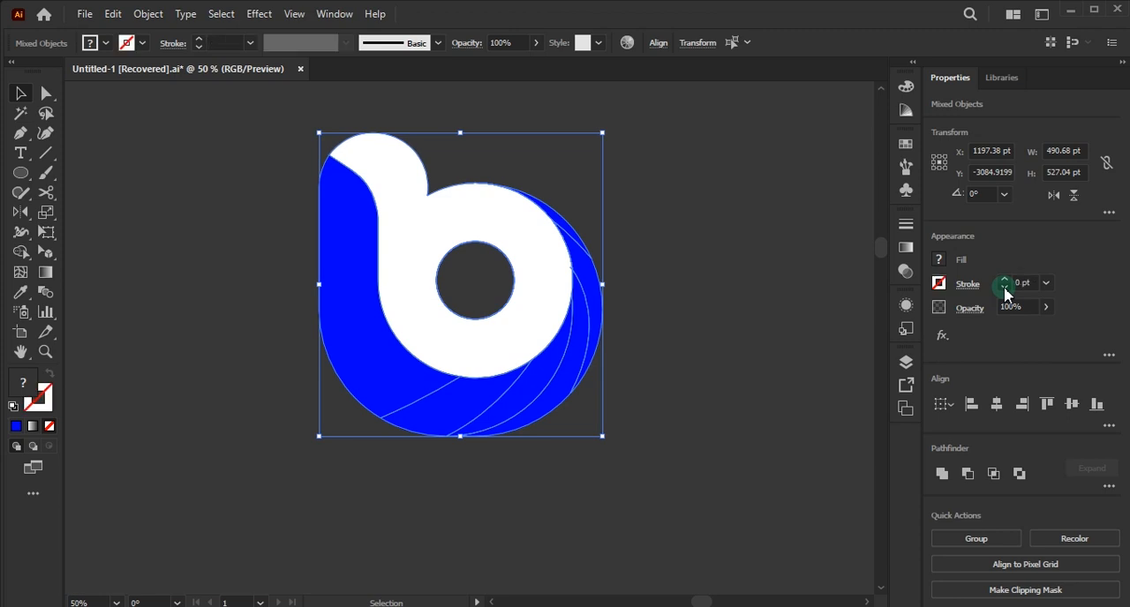
pyautogui.click(724, 273)
pyautogui.scroll(1, 623, 273)
pyautogui.hotkey('ctrl', '9')
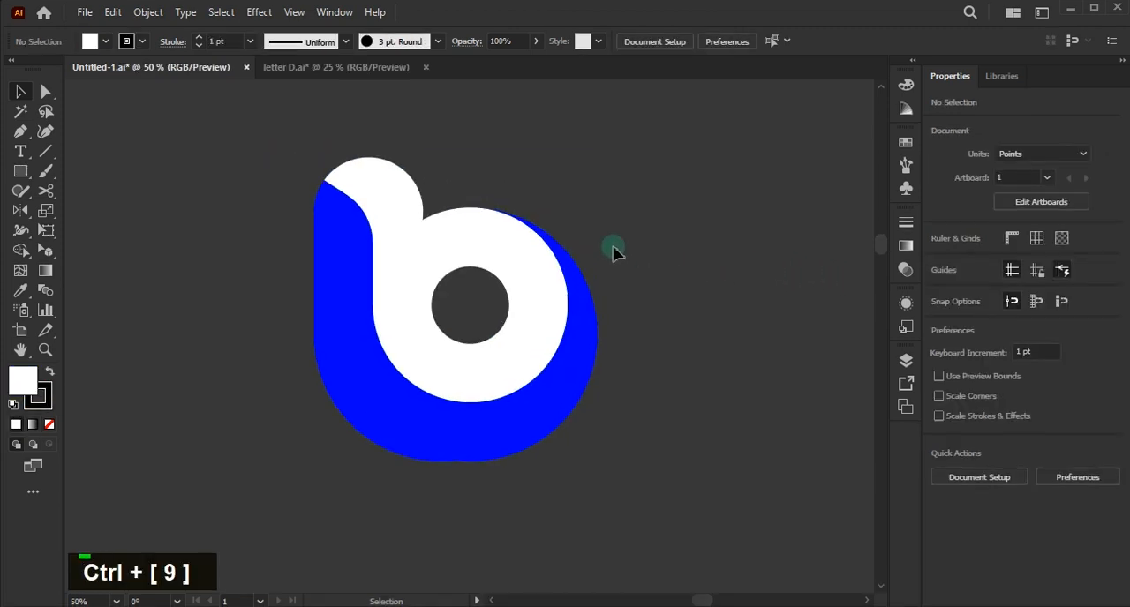
# - Detach the Color, Swatches, Gradient and Transparency panels from the dock so they float over the canvas
pyautogui.click(906, 85)
pyautogui.moveTo(694, 76); pyautogui.dragTo(591, 98)
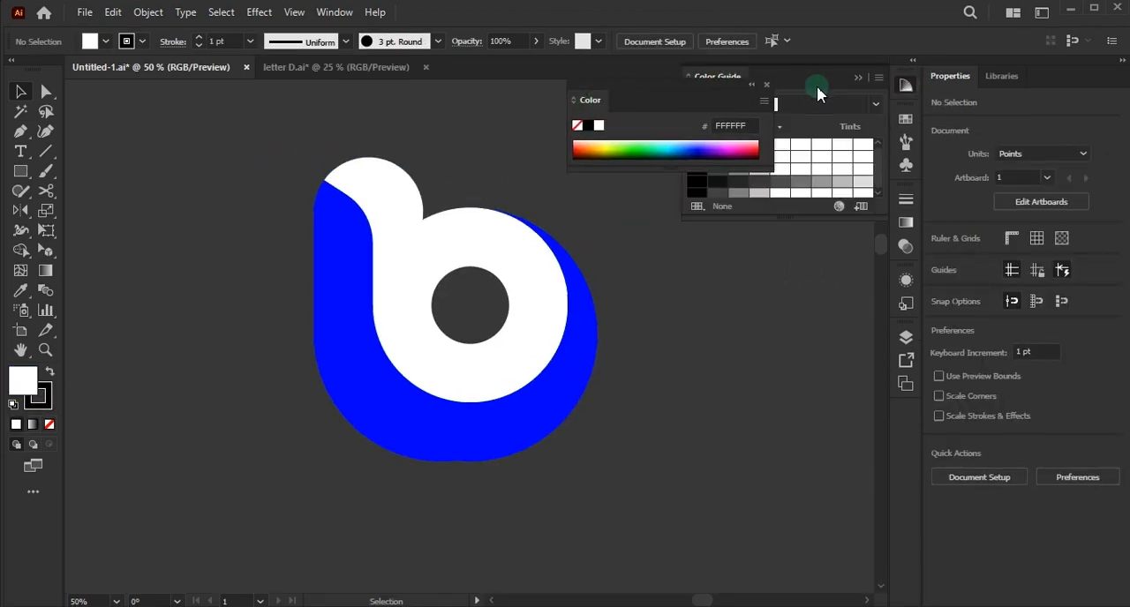
pyautogui.click(904, 122)
pyautogui.moveTo(722, 118); pyautogui.dragTo(610, 214)
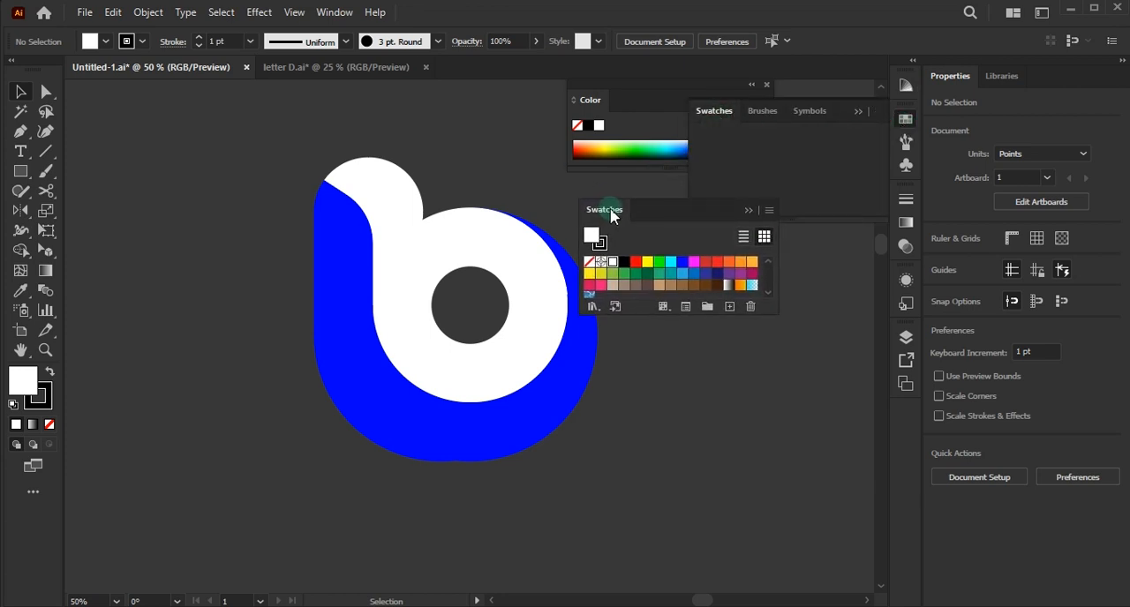
pyautogui.click(909, 175)
pyautogui.click(767, 167)
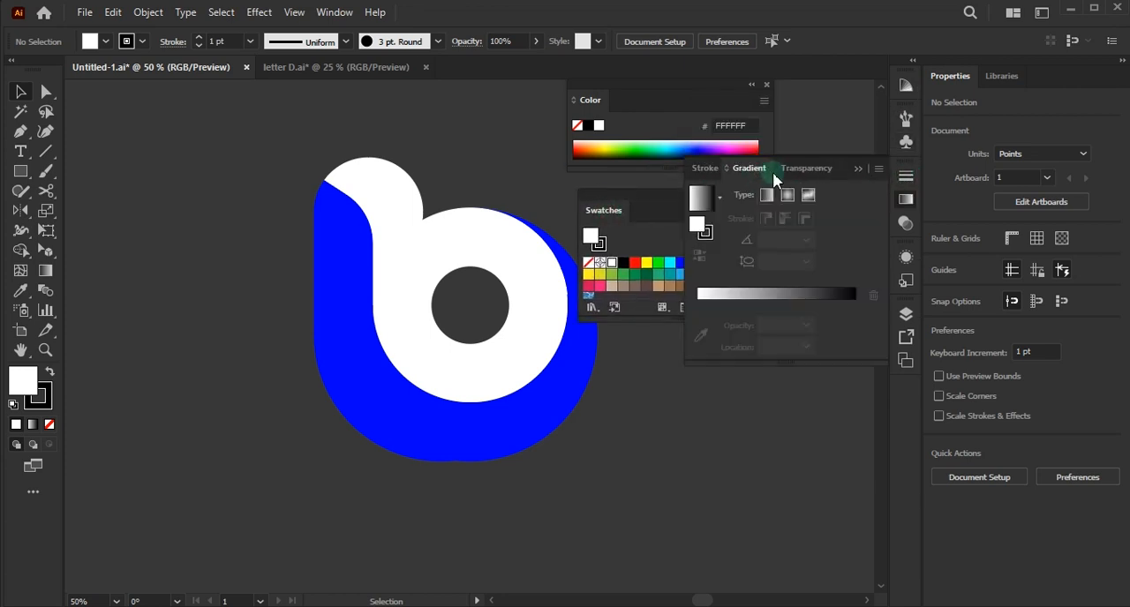
pyautogui.moveTo(750, 171); pyautogui.dragTo(618, 361)
pyautogui.moveTo(797, 184)
pyautogui.mouseDown()
pyautogui.moveTo(714, 361)
pyautogui.moveTo(697, 362)
pyautogui.moveTo(688, 336)
pyautogui.mouseUp()
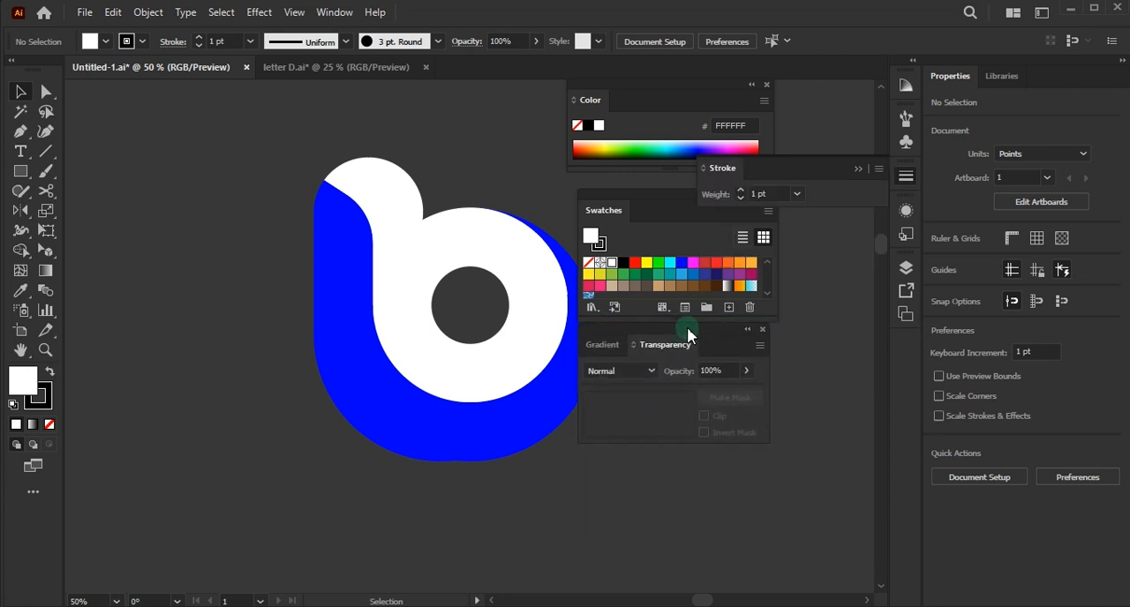
# - Combine the floating colour and gradient panels into one stack, move it clear of the logo and show the Gradient settings
pyautogui.moveTo(609, 217)
pyautogui.mouseDown()
pyautogui.moveTo(645, 110)
pyautogui.moveTo(636, 104)
pyautogui.mouseUp()
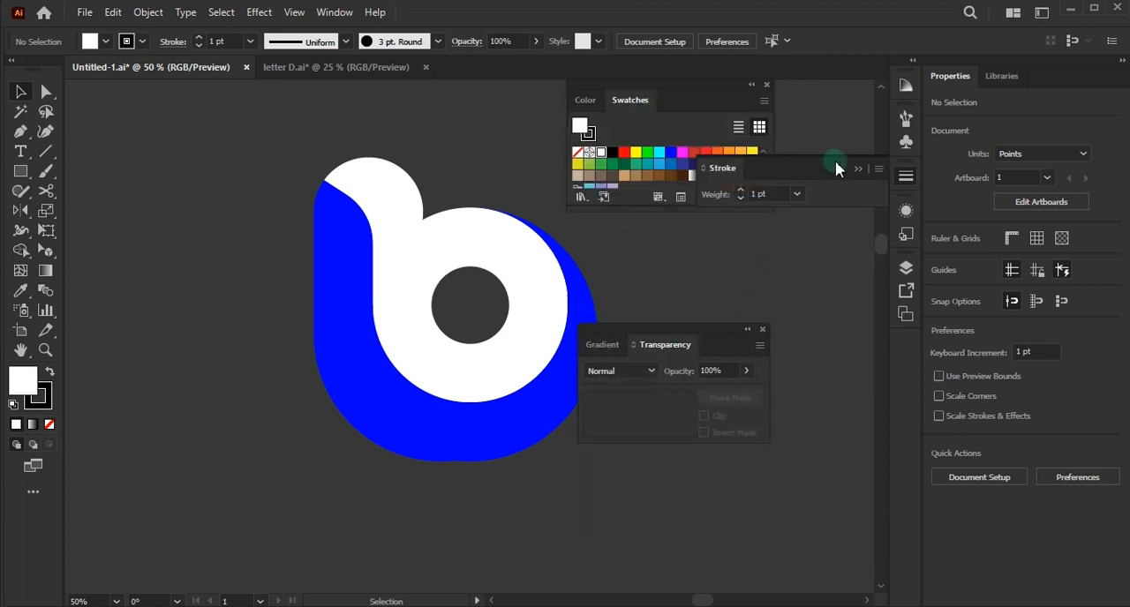
pyautogui.moveTo(646, 335); pyautogui.dragTo(651, 222)
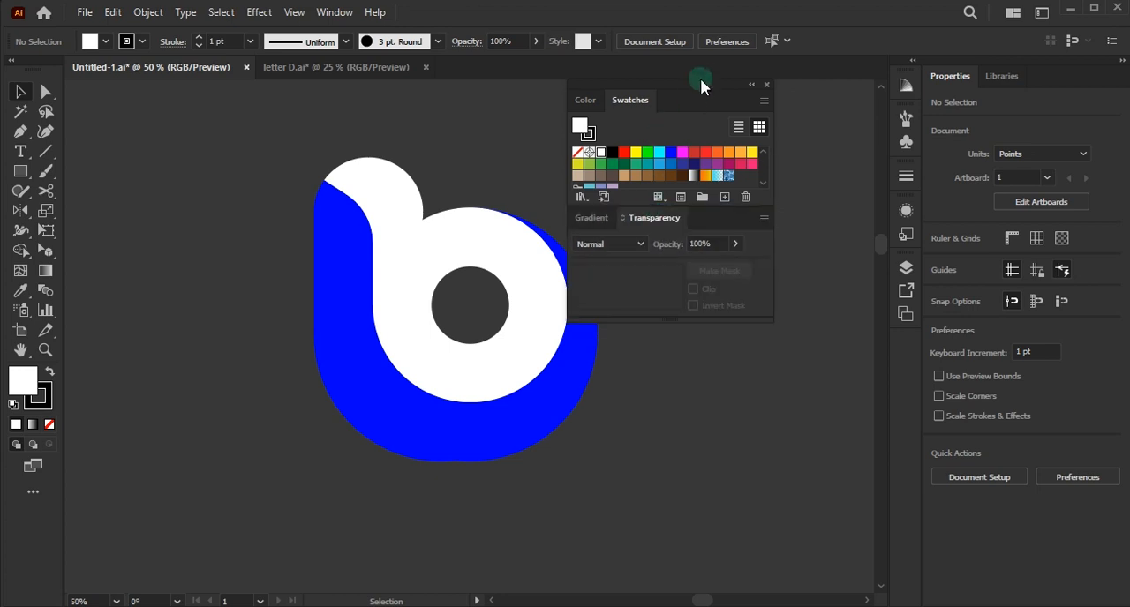
pyautogui.moveTo(698, 83); pyautogui.dragTo(942, 74)
pyautogui.click(815, 212)
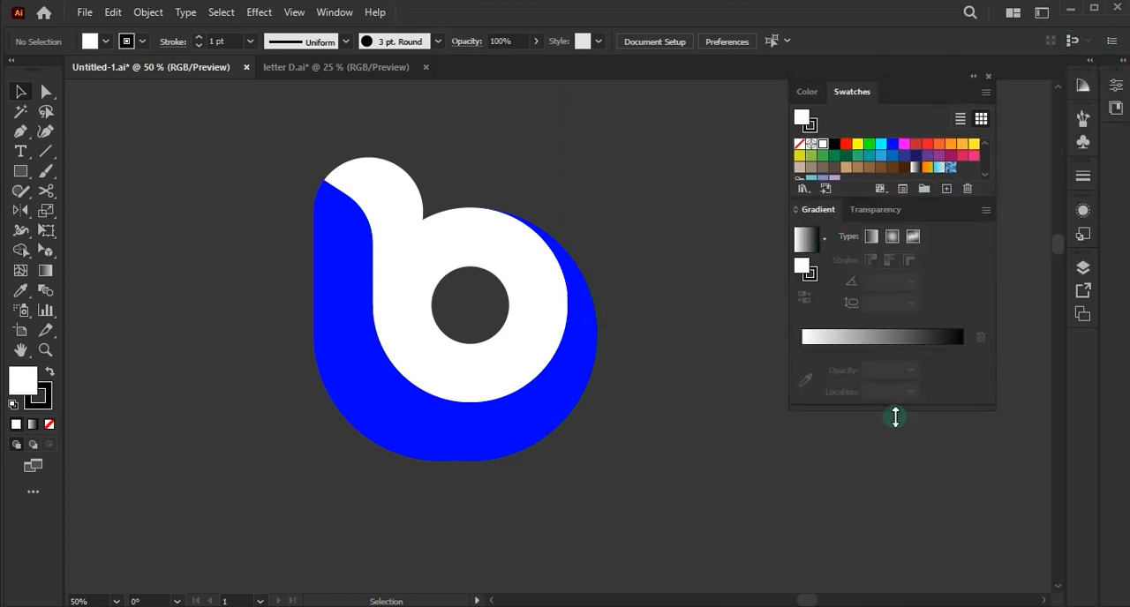
# - Give the letter's left slice a linear gradient with magenta and R=46 G=49 B=146 blue stops, removing the black stop
pyautogui.click(344, 381)
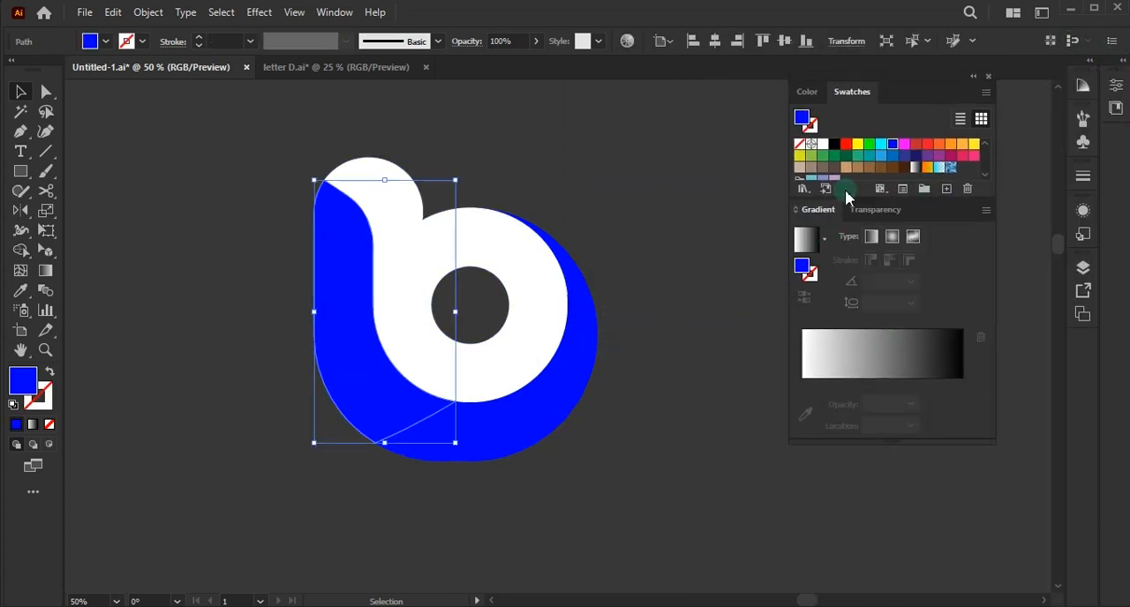
pyautogui.click(843, 364)
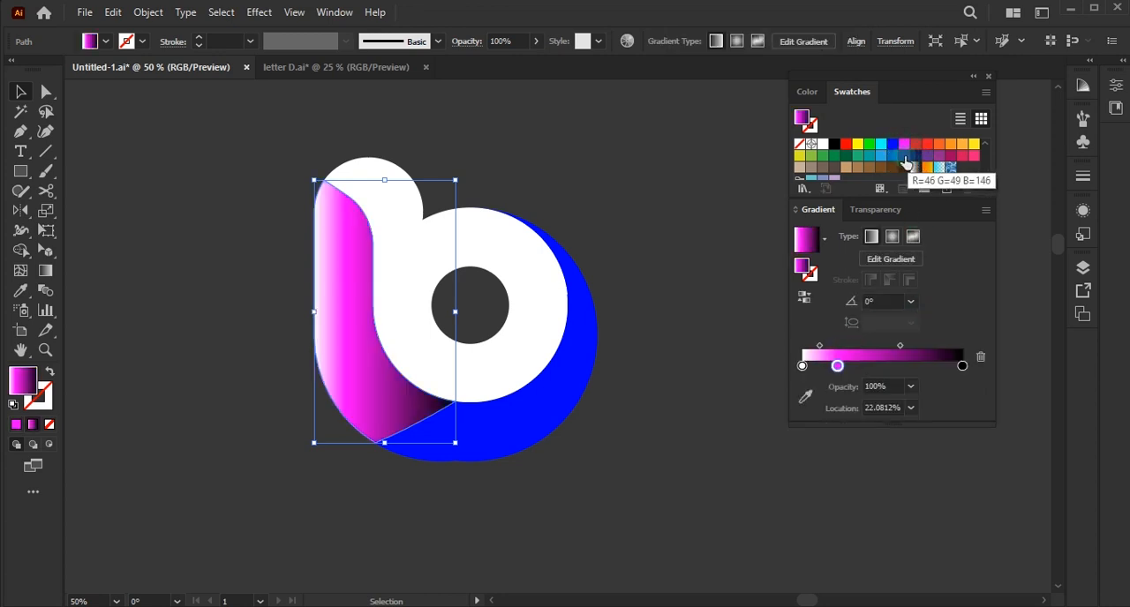
pyautogui.moveTo(914, 165); pyautogui.dragTo(876, 366)
pyautogui.moveTo(963, 367); pyautogui.dragTo(932, 400)
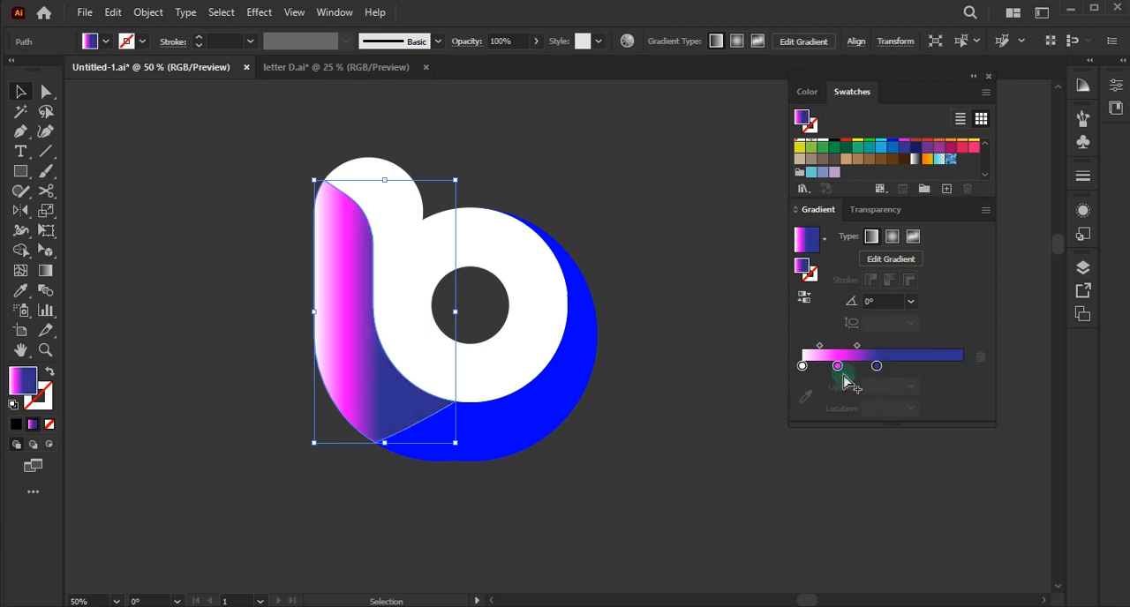
# - Space the magenta stop at about 42.39% and the dark blue at 73.86%, and replace the white stop with yellow at 7.87%
pyautogui.moveTo(876, 367); pyautogui.dragTo(922, 370)
pyautogui.moveTo(838, 367); pyautogui.dragTo(871, 367)
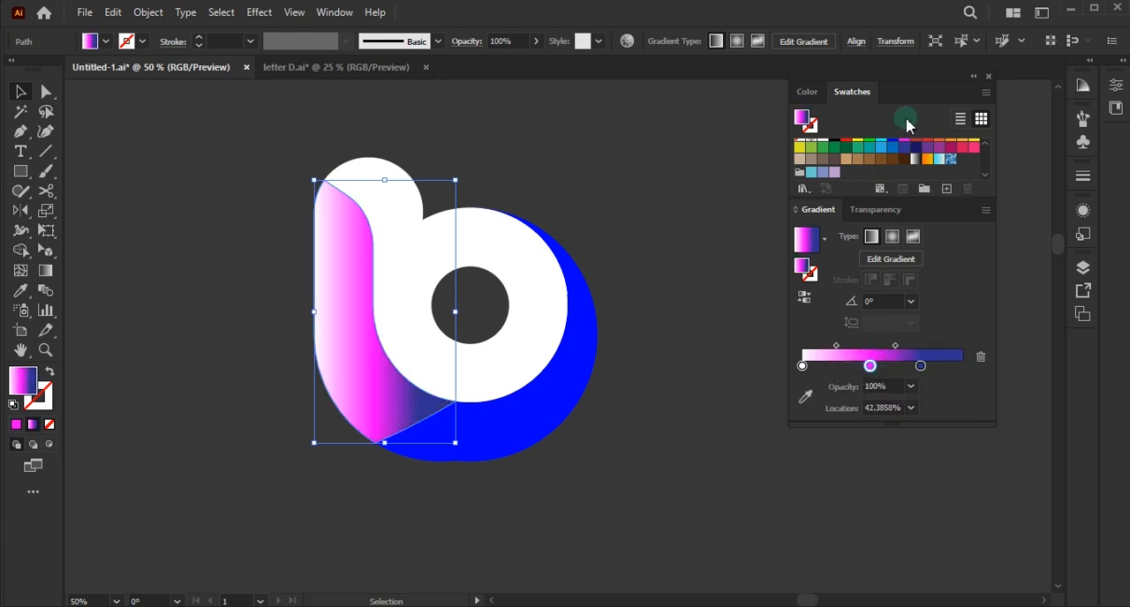
pyautogui.scroll(1, 883, 158)
pyautogui.scroll(-1, 878, 158)
pyautogui.scroll(1, 877, 158)
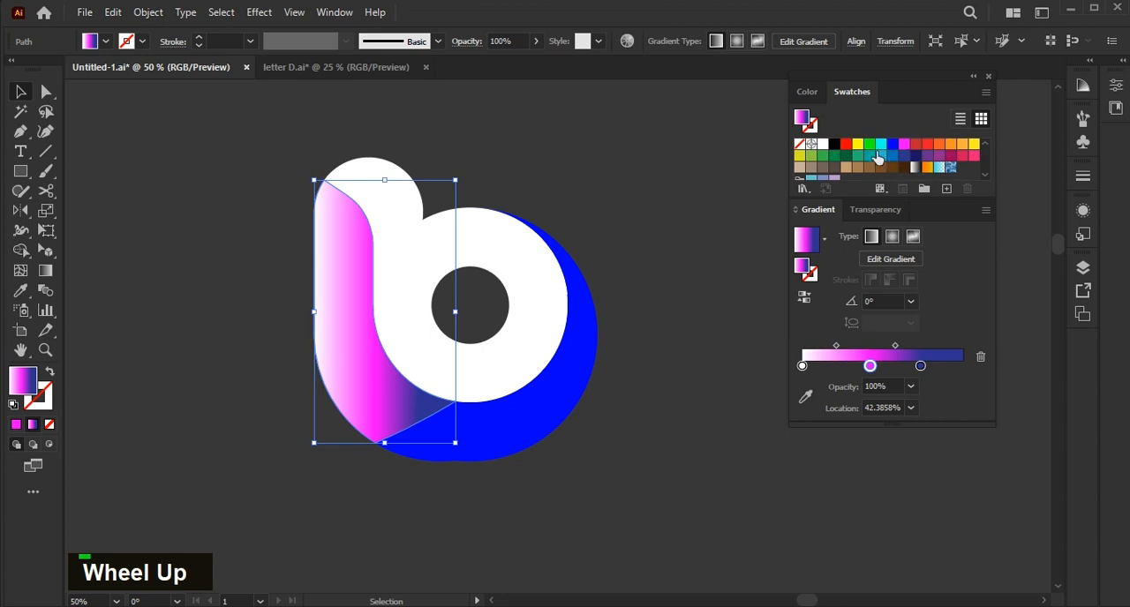
pyautogui.moveTo(829, 363); pyautogui.dragTo(825, 364)
pyautogui.moveTo(803, 367)
pyautogui.mouseDown()
pyautogui.moveTo(805, 392)
pyautogui.moveTo(825, 368)
pyautogui.moveTo(815, 368)
pyautogui.mouseUp()
# - Separate the Color panel from Swatches, stack it above them and show its full colour options
pyautogui.click(984, 91)
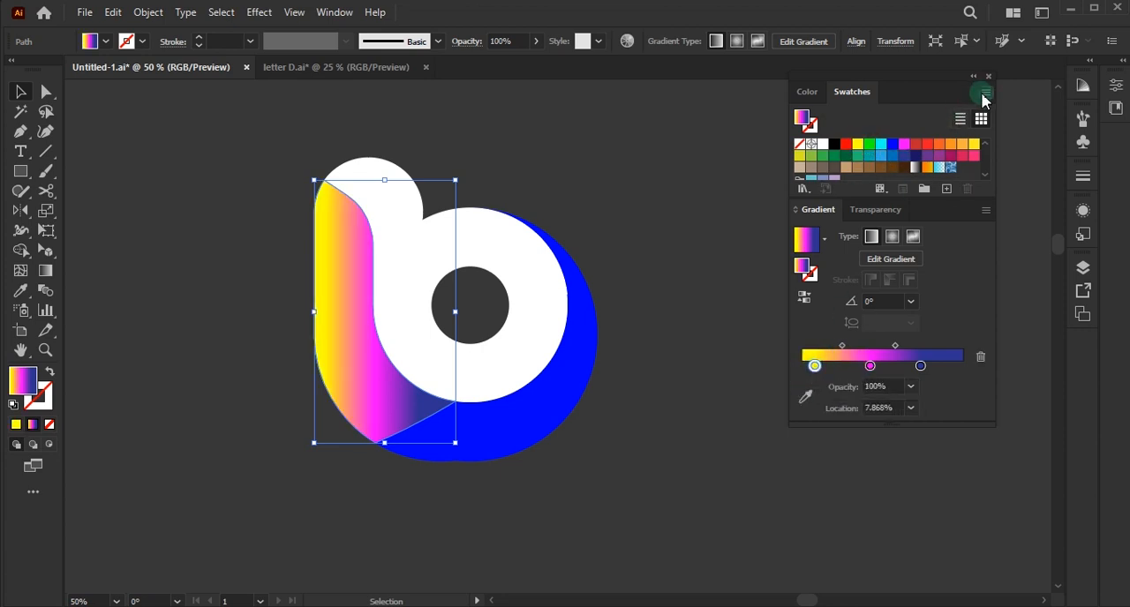
pyautogui.click(984, 92)
pyautogui.click(811, 94)
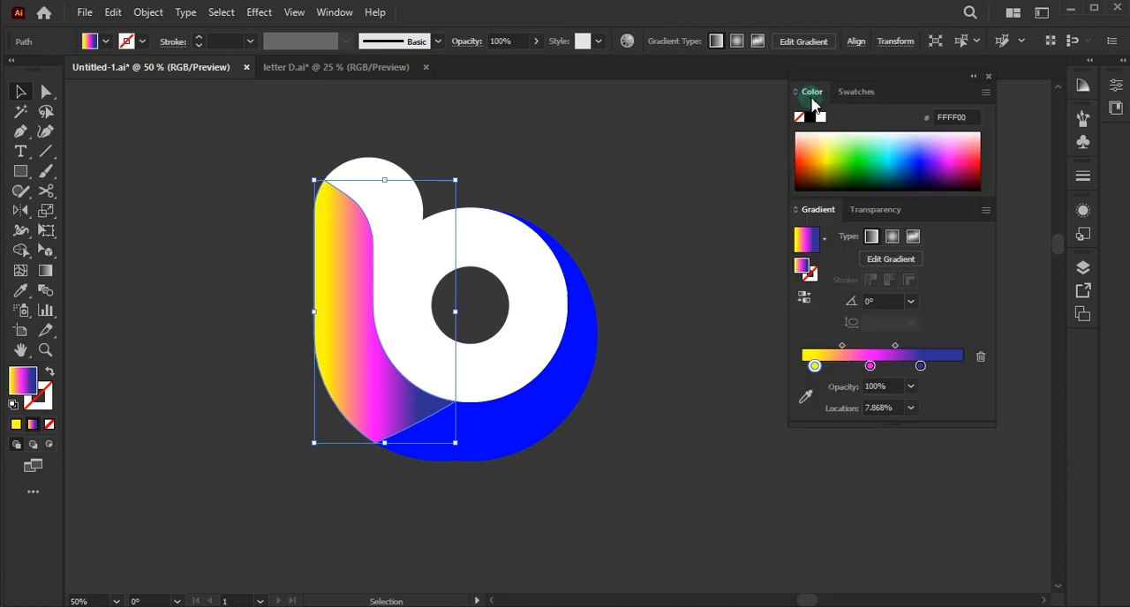
pyautogui.moveTo(816, 104); pyautogui.dragTo(706, 97)
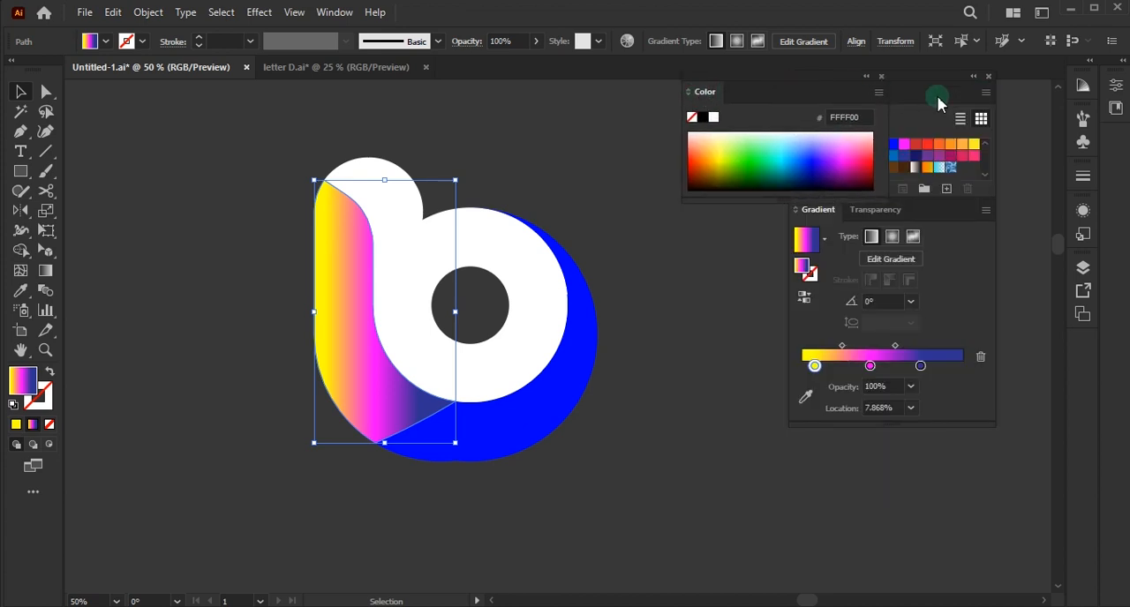
pyautogui.moveTo(931, 83); pyautogui.dragTo(941, 245)
pyautogui.moveTo(820, 80); pyautogui.dragTo(896, 228)
pyautogui.click(986, 97)
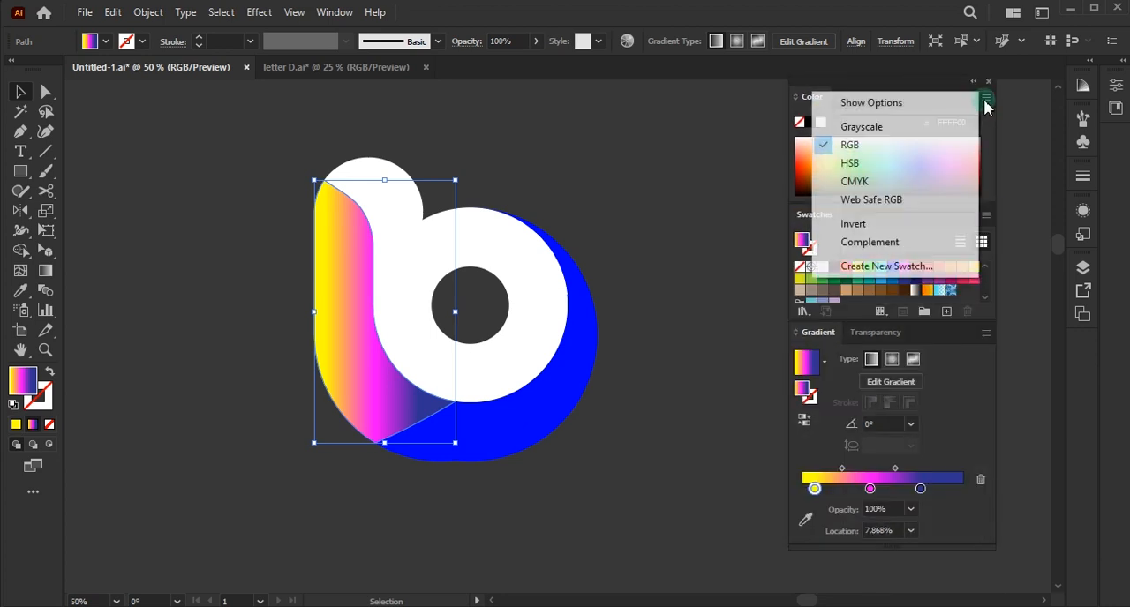
pyautogui.click(923, 109)
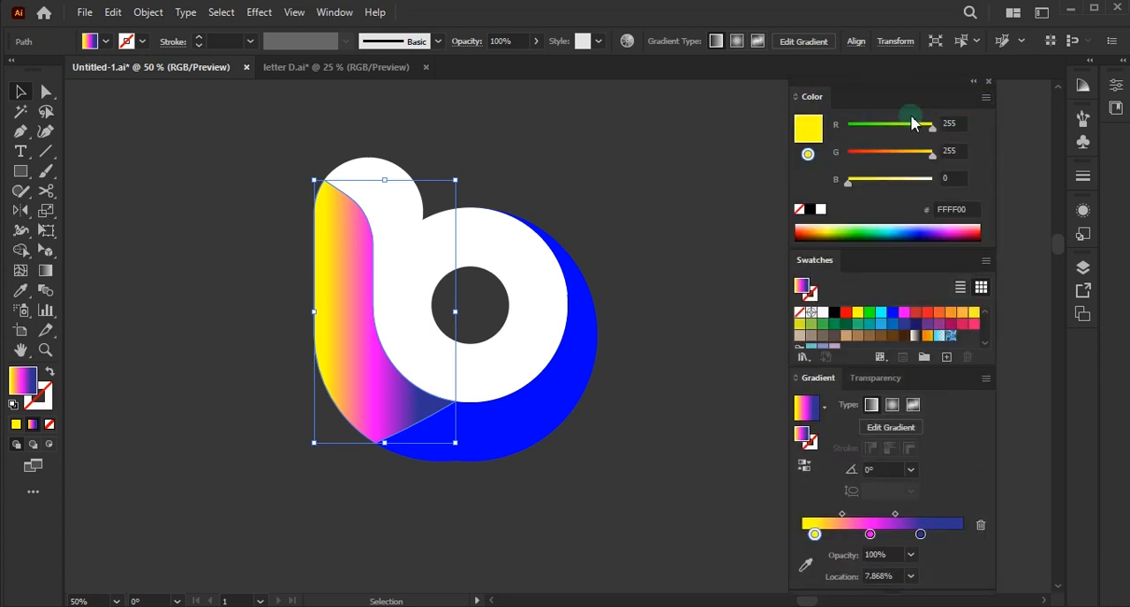
# - Lighten the yellow gradient stop to FFFF61 and adjust the dark blue stop in HSB to about S 68.7%, B 45.1%
pyautogui.click(891, 181)
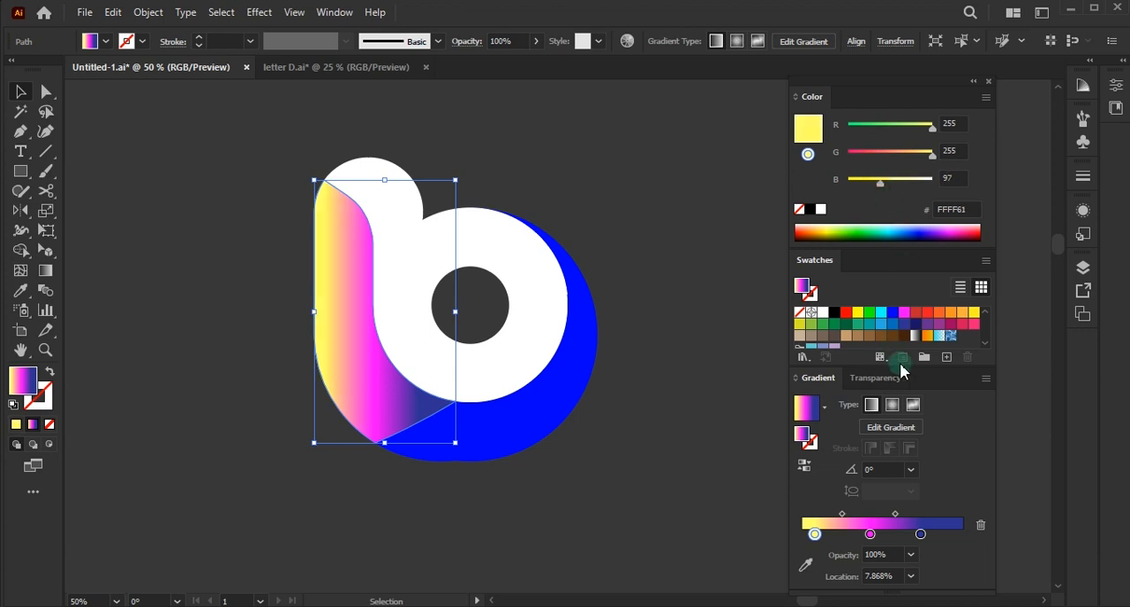
pyautogui.click(920, 535)
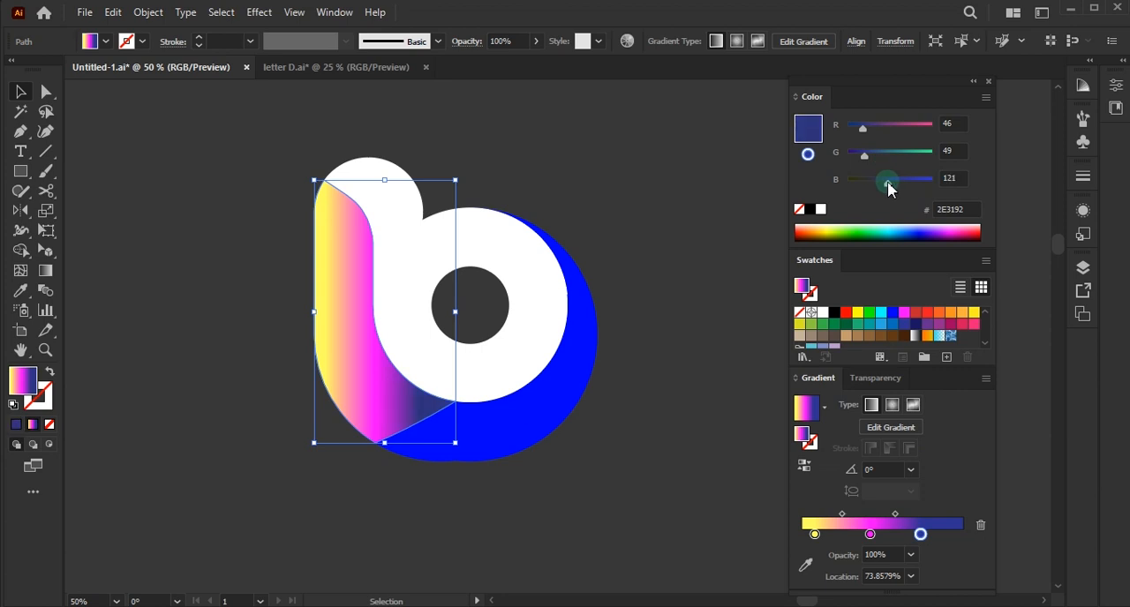
pyautogui.doubleClick(982, 106)
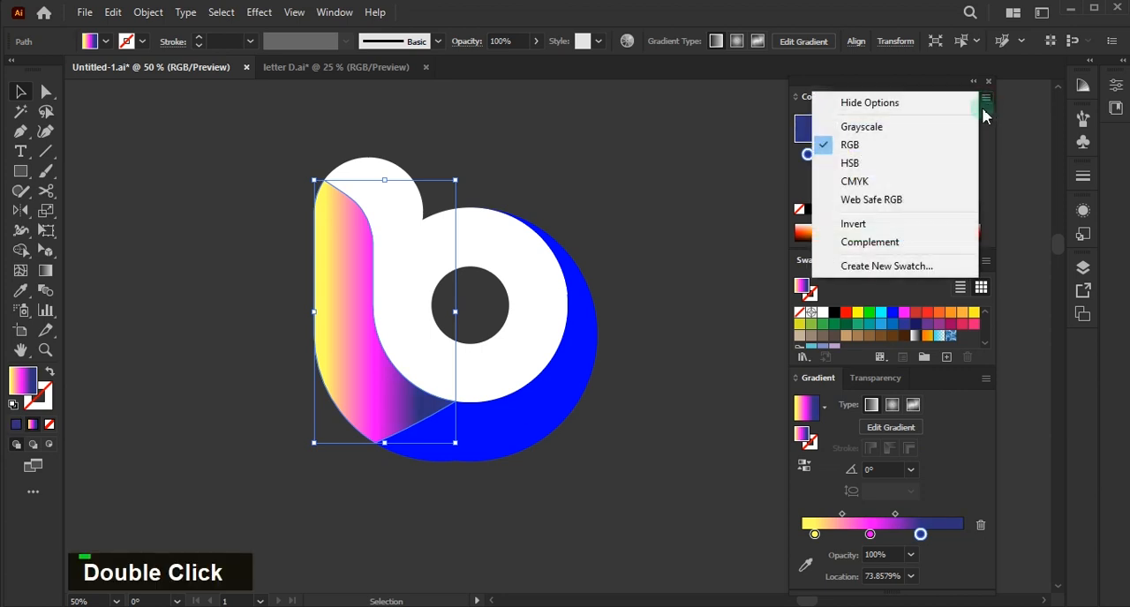
pyautogui.click(850, 163)
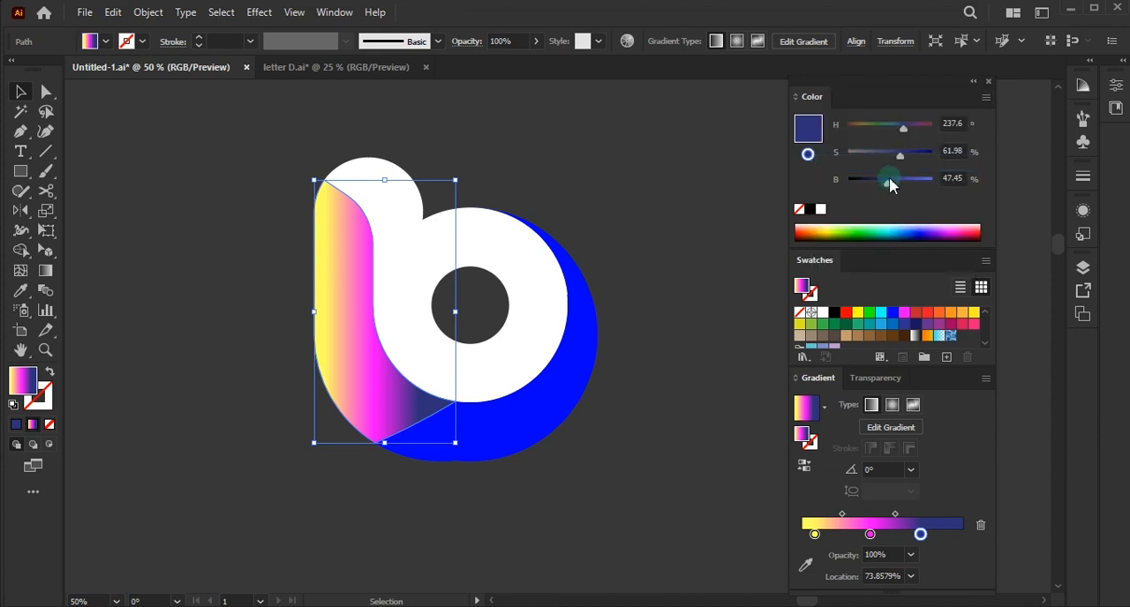
pyautogui.moveTo(887, 187); pyautogui.dragTo(883, 188)
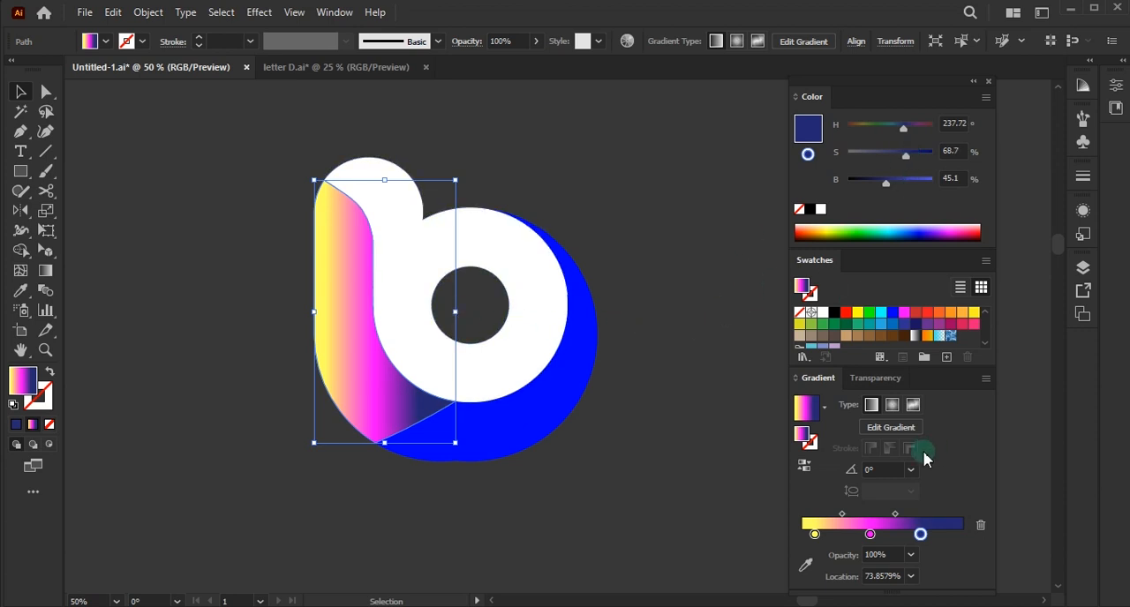
# - Make the left slice's gradient radial and stretch it with the Gradient tool from the ring's hole past the letter's left edge, respacing its stops
pyautogui.click(892, 406)
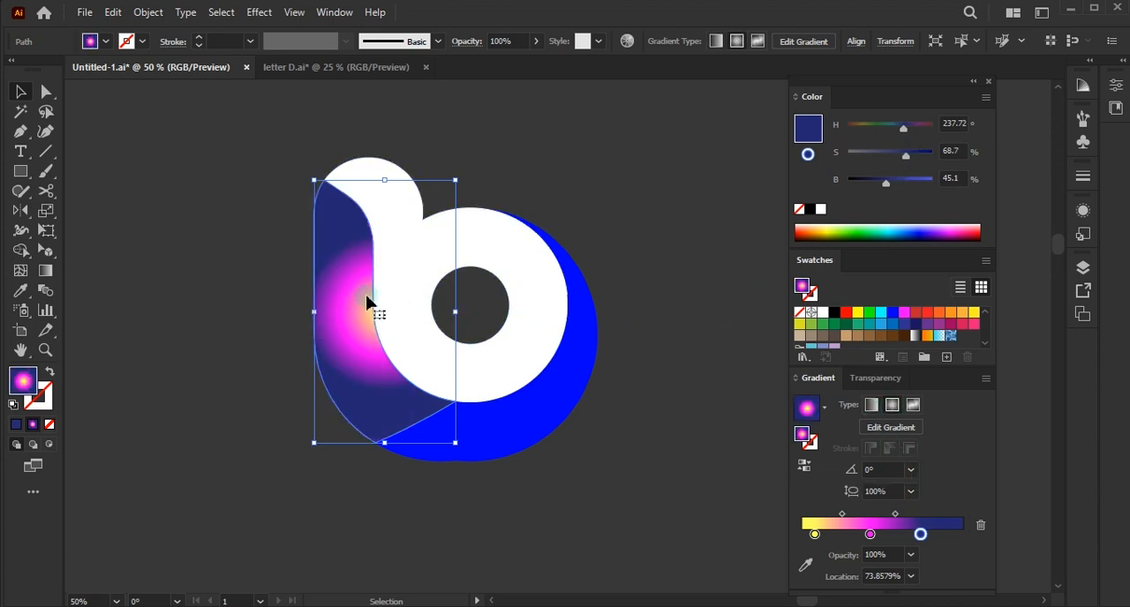
pyautogui.press('g')
pyautogui.moveTo(552, 264); pyautogui.dragTo(406, 278)
pyautogui.moveTo(492, 290); pyautogui.dragTo(259, 278)
pyautogui.moveTo(457, 314); pyautogui.dragTo(415, 316)
pyautogui.moveTo(357, 318); pyautogui.dragTo(333, 319)
pyautogui.moveTo(415, 316); pyautogui.dragTo(396, 317)
pyautogui.moveTo(284, 320); pyautogui.dragTo(233, 321)
pyautogui.moveTo(333, 319); pyautogui.dragTo(426, 315)
pyautogui.moveTo(345, 318)
pyautogui.mouseDown()
pyautogui.moveTo(358, 318)
pyautogui.moveTo(321, 314)
pyautogui.moveTo(351, 319)
pyautogui.mouseUp()
pyautogui.moveTo(427, 315); pyautogui.dragTo(451, 315)
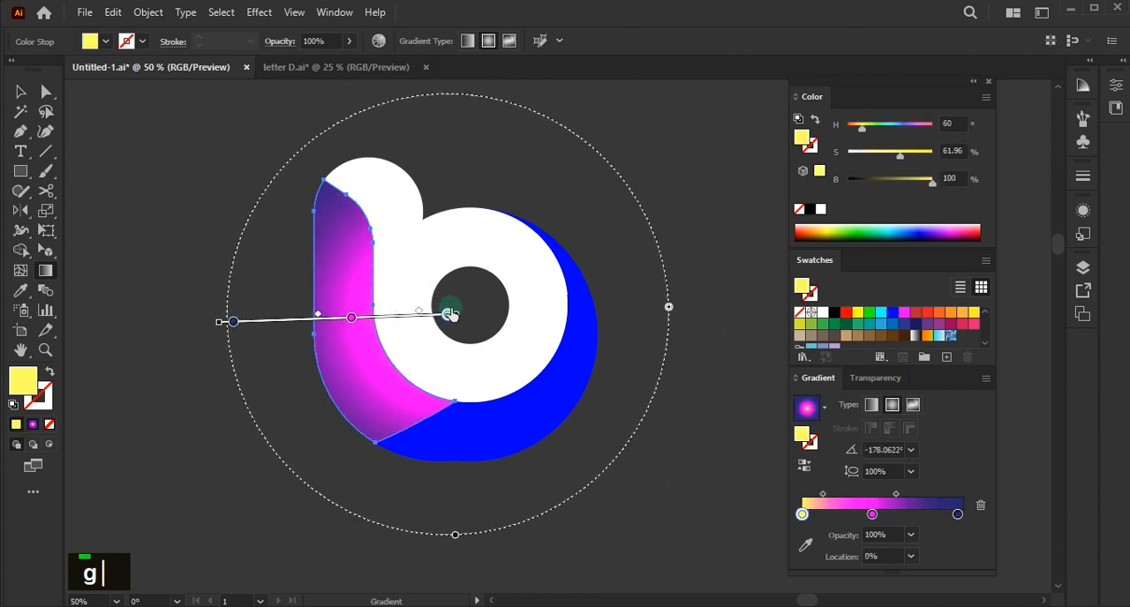
# - Move the yellow and dark blue gradient stops inward and set the magenta stop at about 45.96%
pyautogui.moveTo(351, 318); pyautogui.dragTo(357, 318)
pyautogui.moveTo(956, 514); pyautogui.dragTo(866, 517)
pyautogui.moveTo(802, 514); pyautogui.dragTo(876, 515)
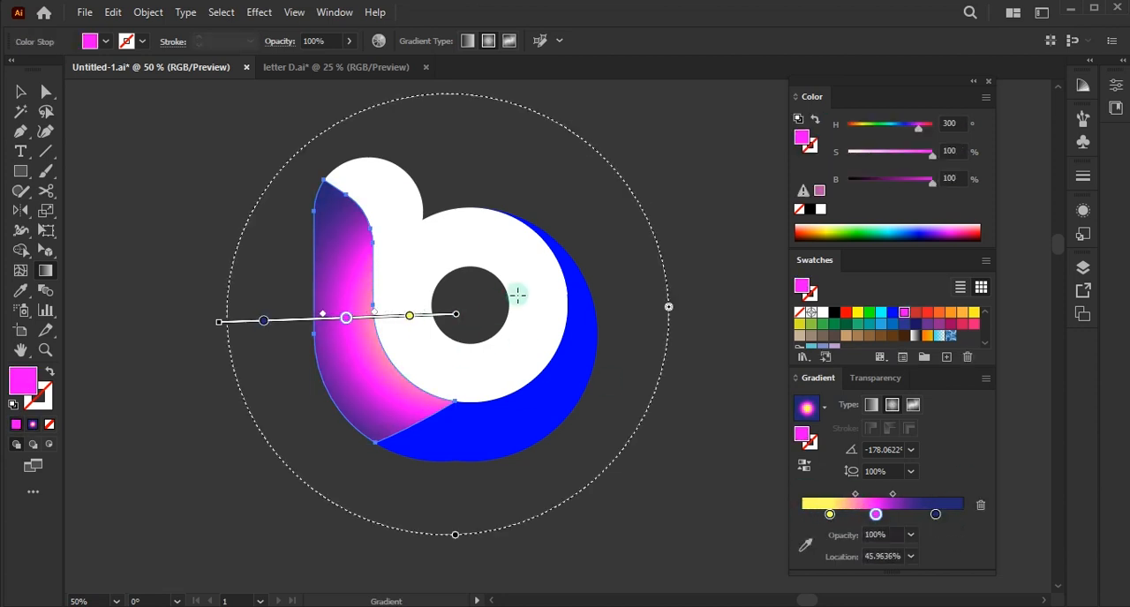
# - Enlarge the left slice's radial gradient well beyond the logo and shift its centre to the far side of the ring's hole
pyautogui.moveTo(218, 323); pyautogui.dragTo(123, 326)
pyautogui.moveTo(436, 316); pyautogui.dragTo(469, 306)
pyautogui.moveTo(159, 319); pyautogui.dragTo(88, 321)
pyautogui.moveTo(451, 307); pyautogui.dragTo(499, 295)
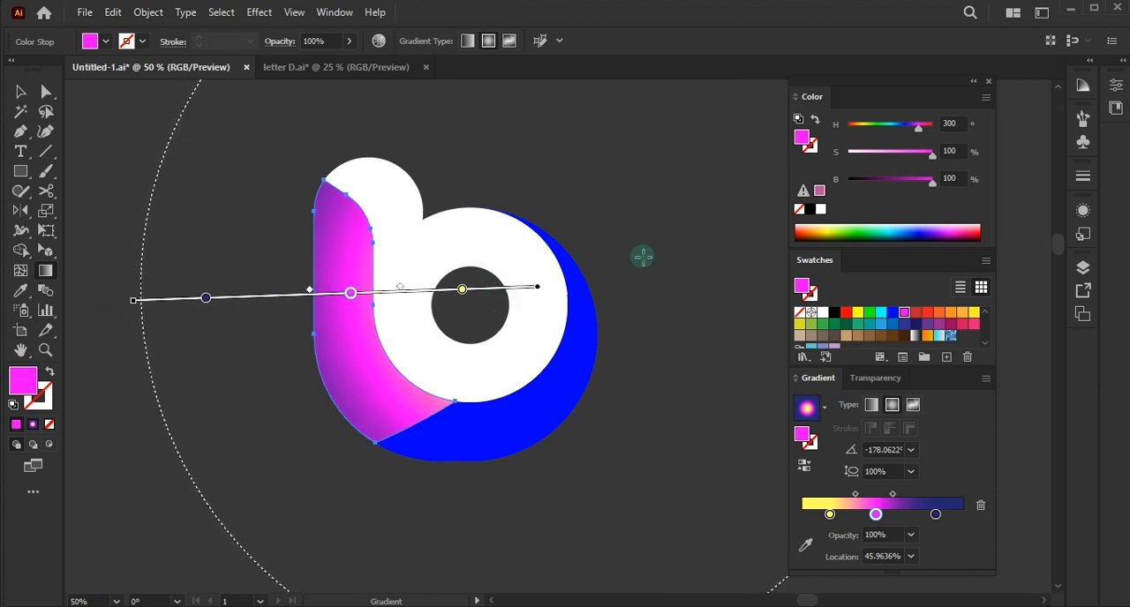
# - Copy the left slice's radial gradient onto the adjoining bottom slice with the Eyedropper tool
pyautogui.press('i')
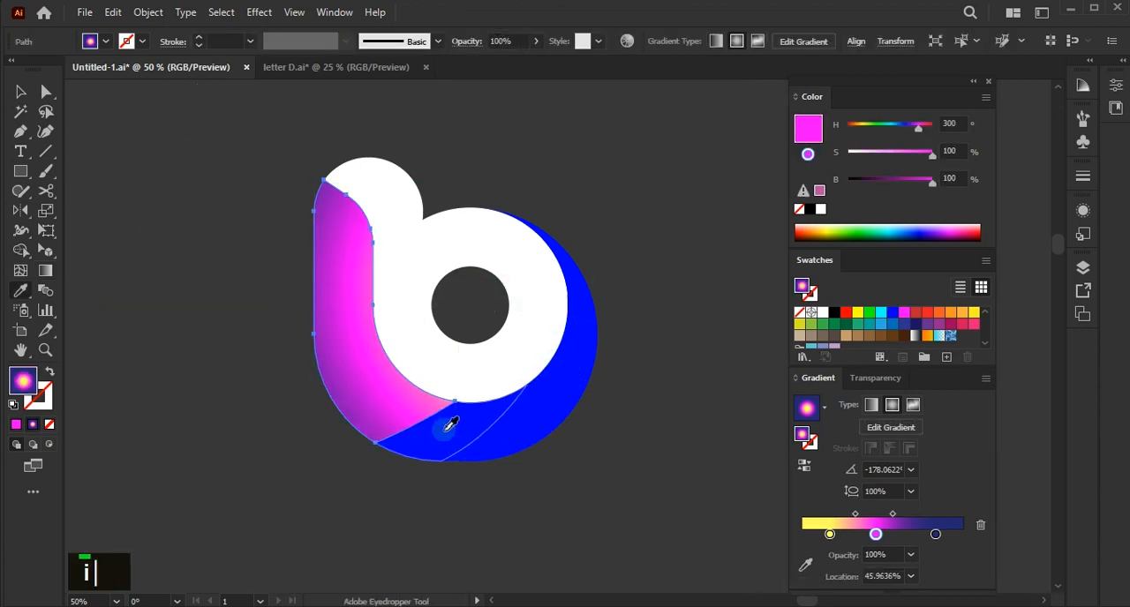
pyautogui.press('v')
pyautogui.keyDown('ctrl'); pyautogui.click(444, 461); pyautogui.keyUp('ctrl')
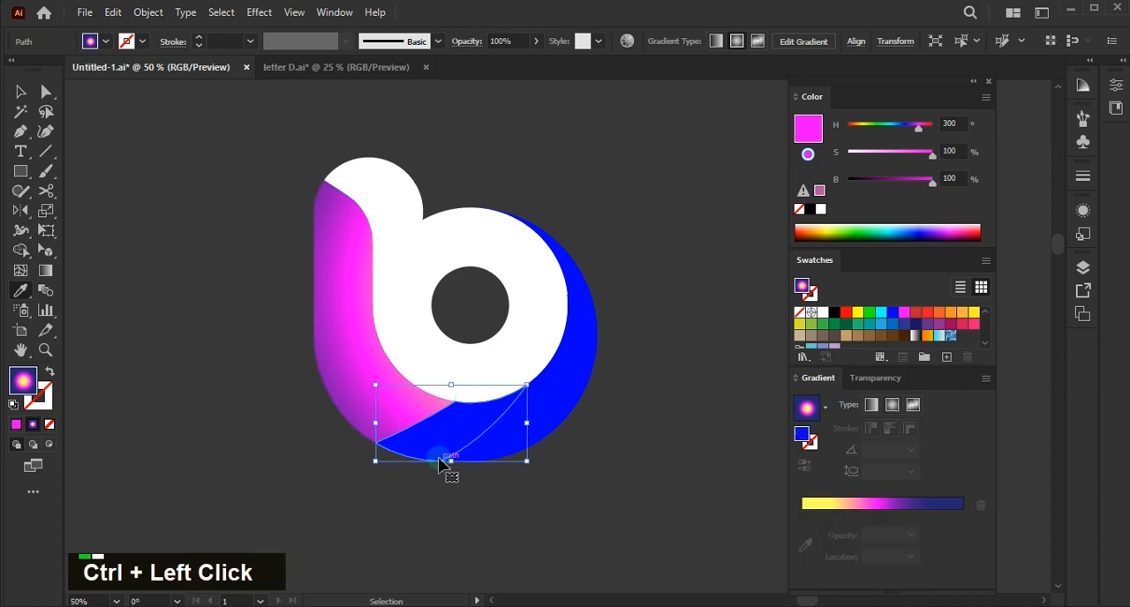
pyautogui.click(362, 354)
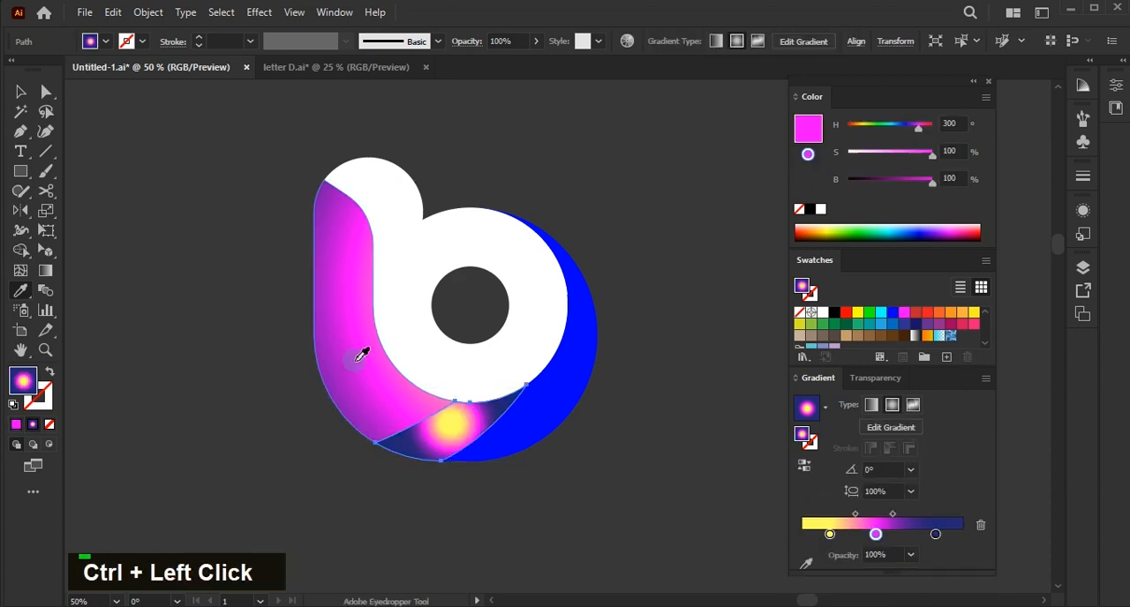
# - Copy the same radial gradient onto the next three slices curving up the outer crescent with the Eyedropper tool
pyautogui.press('ctrl')
pyautogui.keyDown('ctrl'); pyautogui.click(536, 405); pyautogui.keyUp('ctrl')
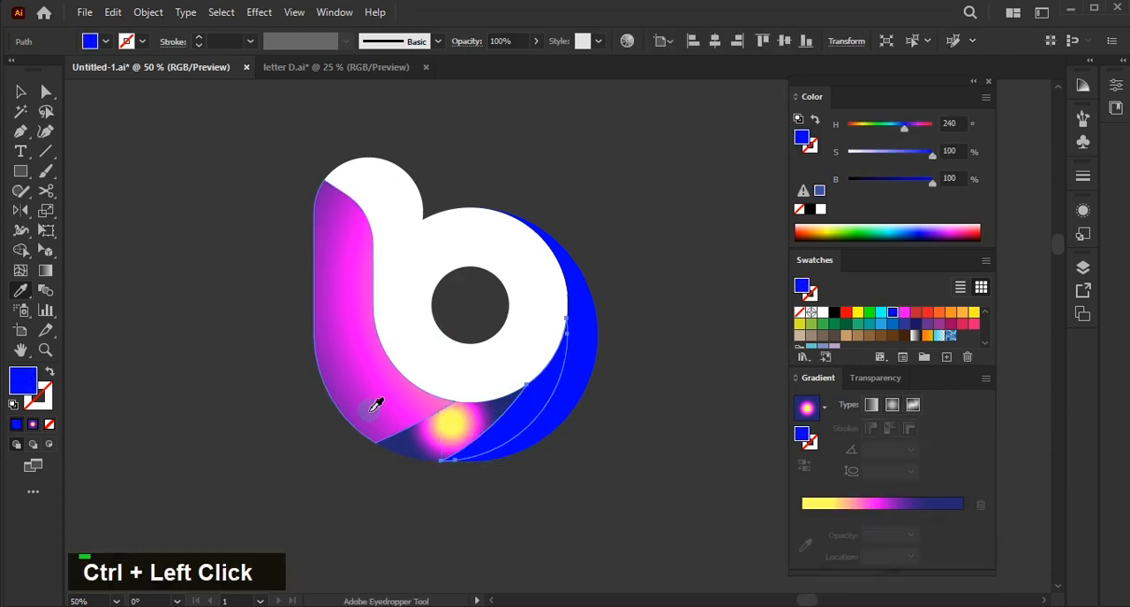
pyautogui.click(373, 411)
pyautogui.keyDown('ctrl'); pyautogui.click(573, 377); pyautogui.keyUp('ctrl')
pyautogui.click(380, 418)
pyautogui.keyDown('ctrl'); pyautogui.click(595, 337); pyautogui.keyUp('ctrl')
pyautogui.click(379, 420)
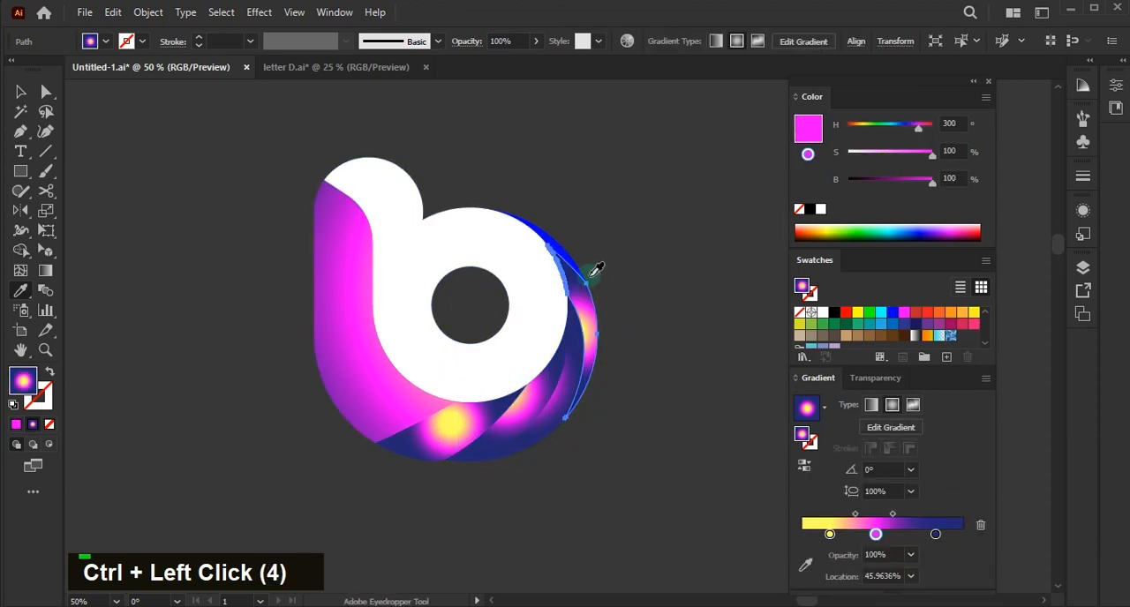
# - Copy the yellow, magenta and dark blue radial gradient onto the topmost plain blue slice of the outer crescent with the Eyedropper tool
pyautogui.scroll(2, 600, 248)
pyautogui.keyDown('ctrl'); pyautogui.click(605, 249); pyautogui.keyUp('ctrl')
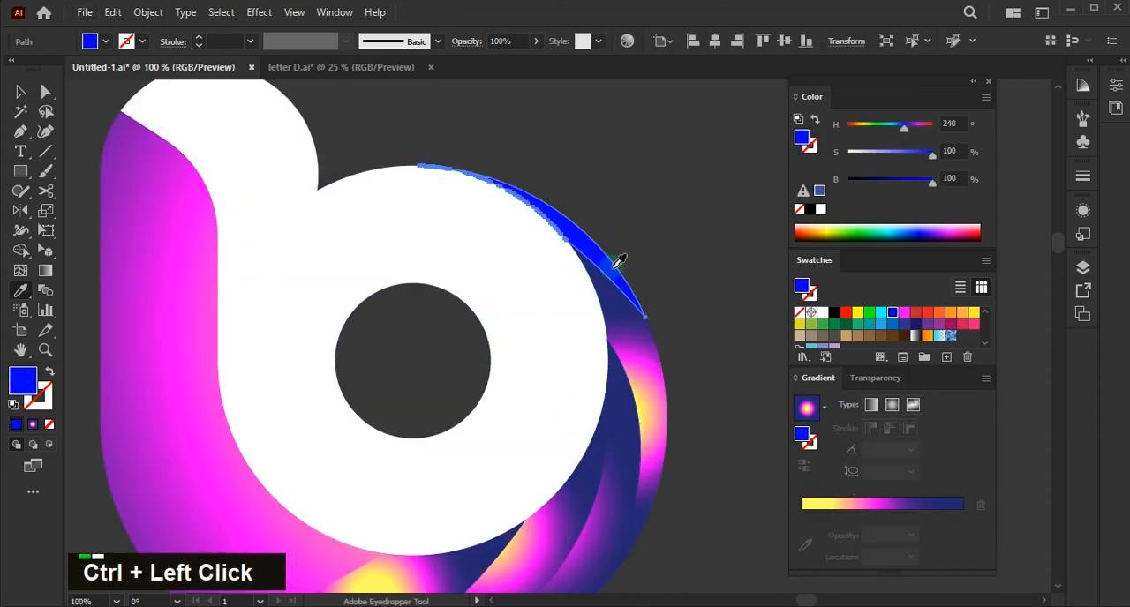
pyautogui.click(623, 353)
pyautogui.scroll(-2, 623, 353)
# - Redraw the radial gradients on the bottom slice and the slice beside it with the Gradient tool, starting near the ring and spreading outward
pyautogui.press('g')
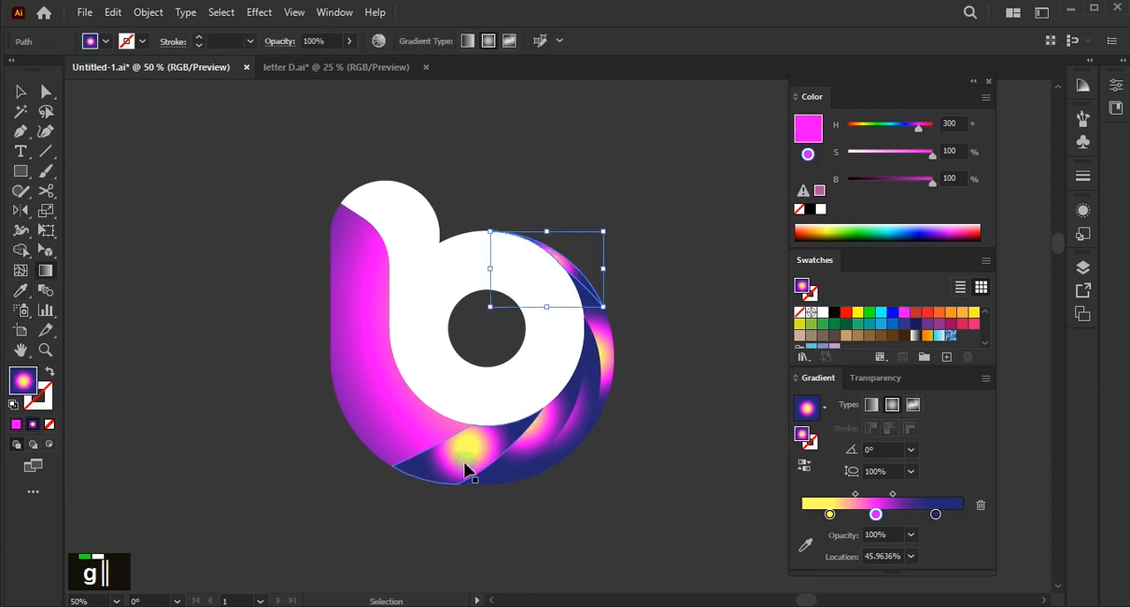
pyautogui.keyDown('ctrl'); pyautogui.click(485, 459); pyautogui.keyUp('ctrl')
pyautogui.moveTo(448, 367)
pyautogui.mouseDown()
pyautogui.moveTo(497, 454)
pyautogui.moveTo(595, 497)
pyautogui.moveTo(643, 502)
pyautogui.moveTo(691, 472)
pyautogui.mouseUp()
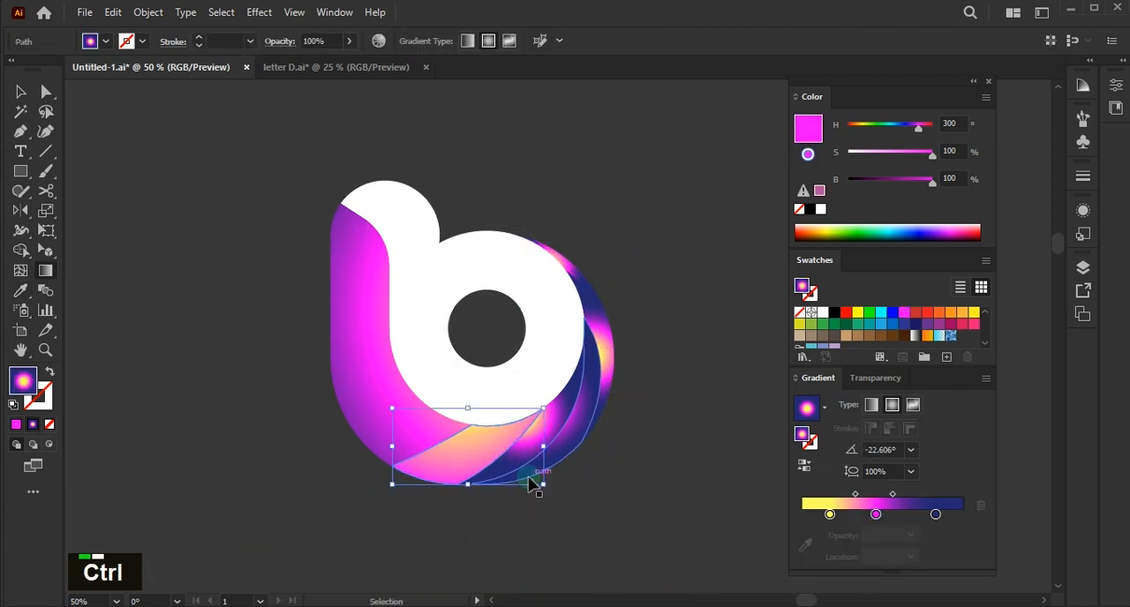
pyautogui.keyDown('ctrl'); pyautogui.click(533, 463); pyautogui.keyUp('ctrl')
pyautogui.moveTo(450, 371); pyautogui.dragTo(767, 373)
pyautogui.moveTo(528, 395); pyautogui.dragTo(718, 340)
# - Redraw the radial gradients on the remaining crescent slices up to the topmost one so each spreads well beyond its slice
pyautogui.keyDown('ctrl'); pyautogui.click(586, 412); pyautogui.keyUp('ctrl')
pyautogui.moveTo(557, 378); pyautogui.dragTo(713, 309)
pyautogui.keyDown('ctrl'); pyautogui.click(606, 369); pyautogui.keyUp('ctrl')
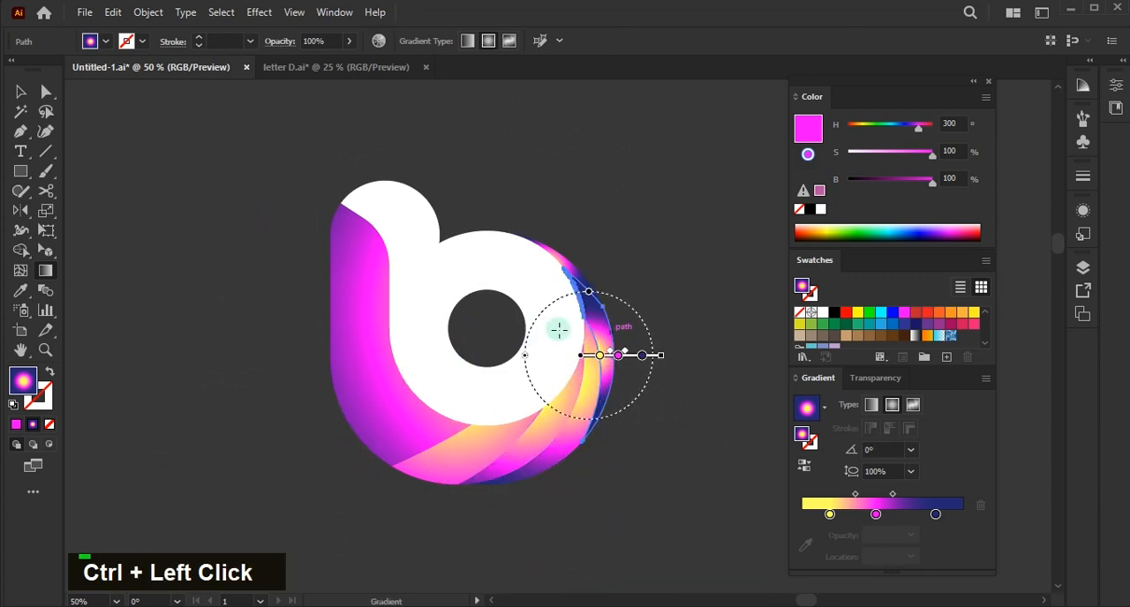
pyautogui.moveTo(557, 330); pyautogui.dragTo(659, 424)
pyautogui.keyDown('ctrl'); pyautogui.click(561, 262); pyautogui.keyUp('ctrl')
pyautogui.scroll(1, 560, 262)
pyautogui.moveTo(628, 265); pyautogui.dragTo(216, 294)
pyautogui.scroll(-1, 264, 290)
# - Redirect the lower slices' radial gradients, pulling the bottom slice's one toward the lower left so its outer edge turns dark blue
pyautogui.keyDown('ctrl'); pyautogui.click(532, 408); pyautogui.keyUp('ctrl')
pyautogui.moveTo(497, 332); pyautogui.dragTo(631, 441)
pyautogui.moveTo(459, 381); pyautogui.dragTo(318, 456)
pyautogui.hscroll(-2, 615, 474)
# - Redraw the left slice's radial gradient from inside the white b outward so it fades from magenta to dark blue at the outer edge
pyautogui.keyDown('ctrl'); pyautogui.click(364, 353); pyautogui.keyUp('ctrl')
pyautogui.moveTo(517, 275); pyautogui.dragTo(263, 290)
pyautogui.moveTo(523, 306); pyautogui.dragTo(185, 371)
pyautogui.moveTo(467, 317); pyautogui.dragTo(503, 309)
pyautogui.moveTo(340, 341); pyautogui.dragTo(184, 386)
pyautogui.click(373, 341)
pyautogui.keyDown('ctrl'); pyautogui.click(292, 464); pyautogui.keyUp('ctrl')
# - Bring the white letter b shape to the front of the coloured slices
pyautogui.press('v')
pyautogui.click(423, 315)
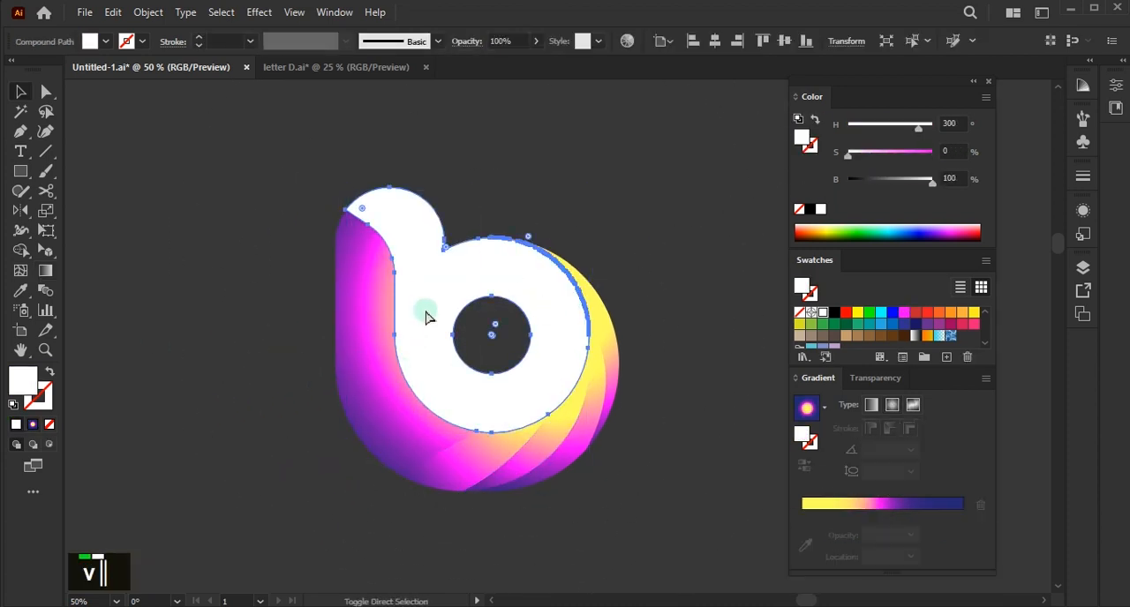
pyautogui.hotkey('ctrl', 'shift', ']')
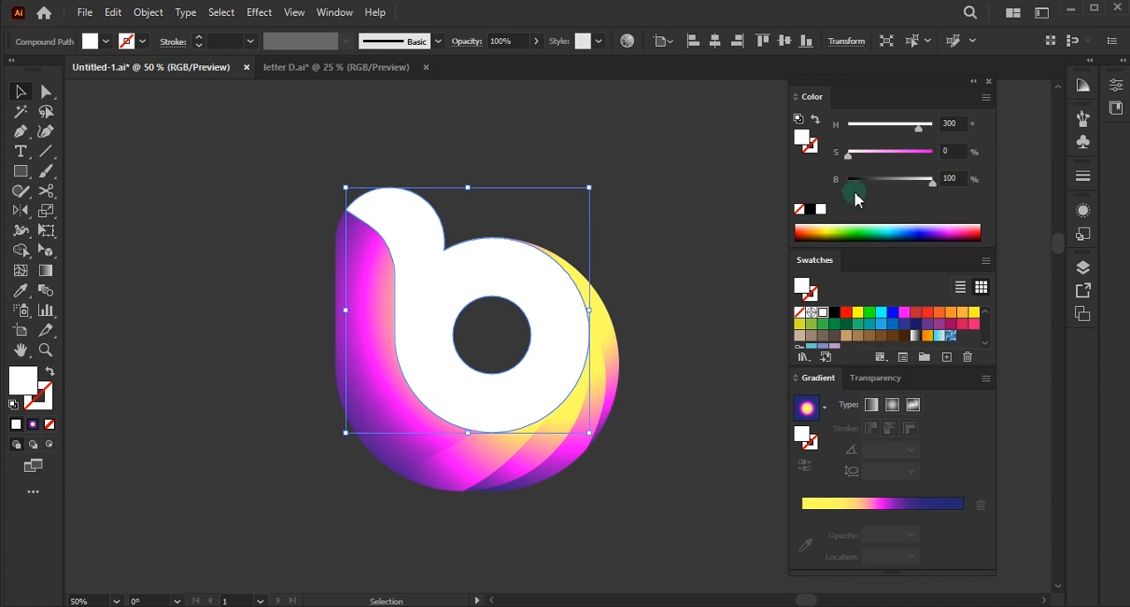
# - Add a Drop Shadow effect in Multiply mode to the white b shape
pyautogui.click(1083, 217)
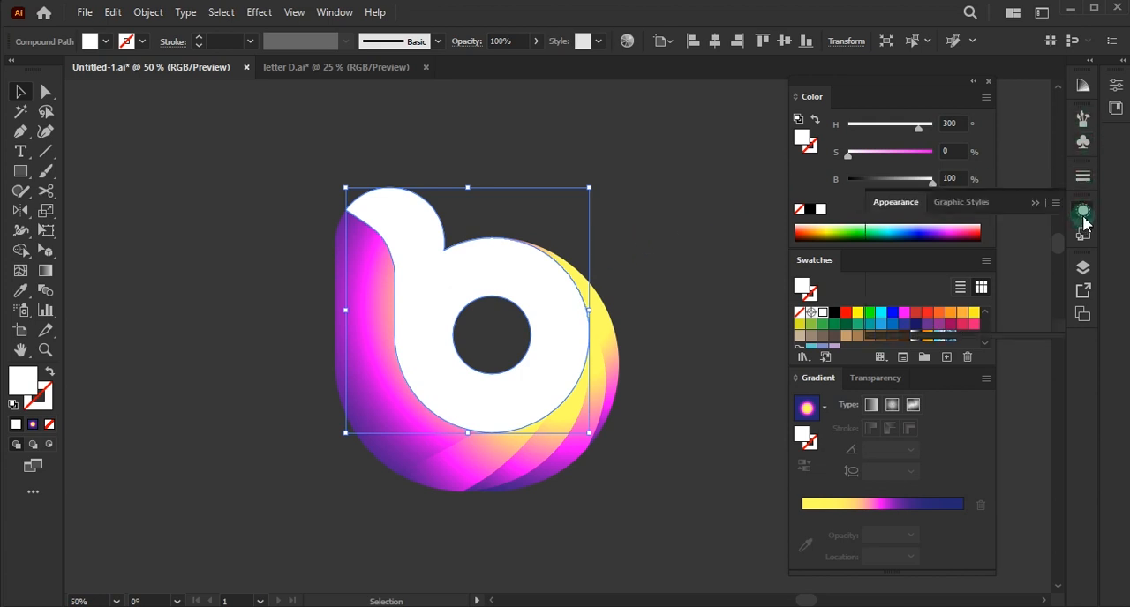
pyautogui.moveTo(904, 208); pyautogui.dragTo(715, 250)
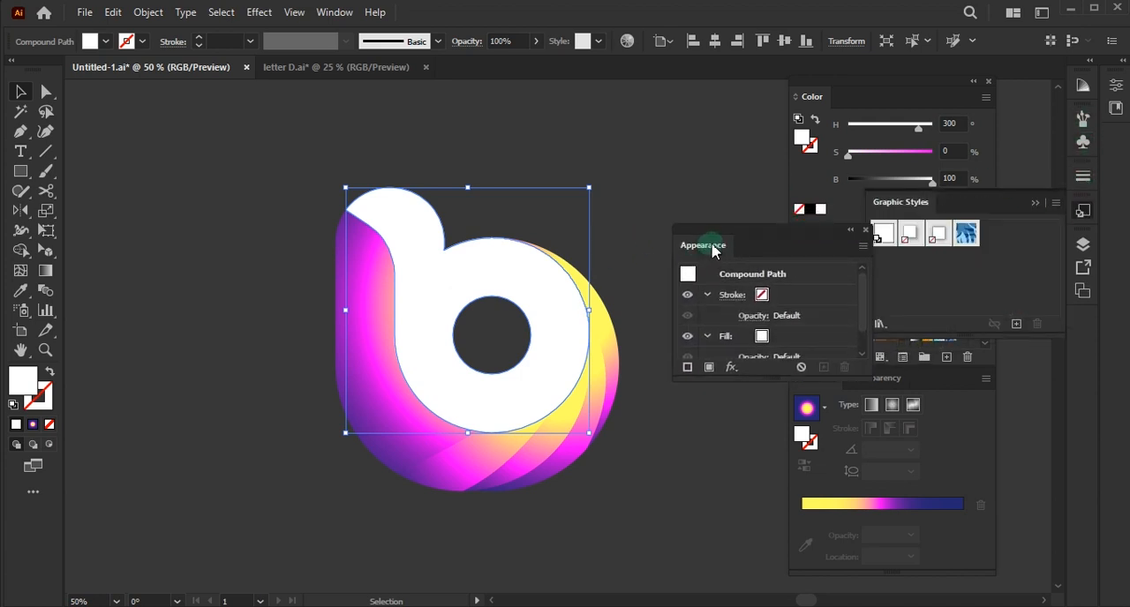
pyautogui.click(751, 374)
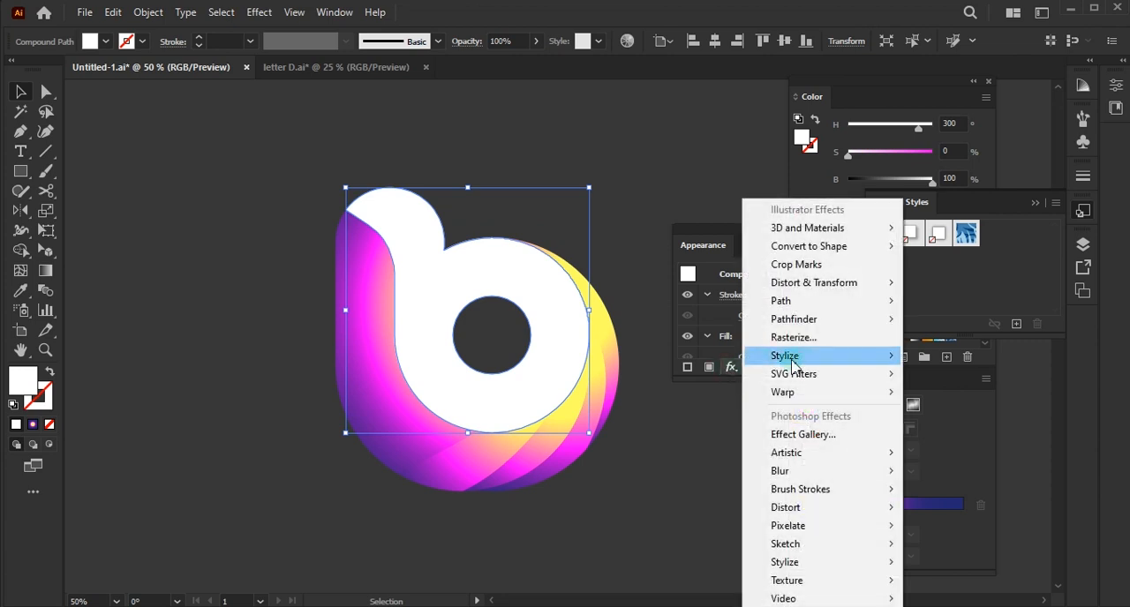
pyautogui.moveTo(794, 356)
pyautogui.click(953, 356)
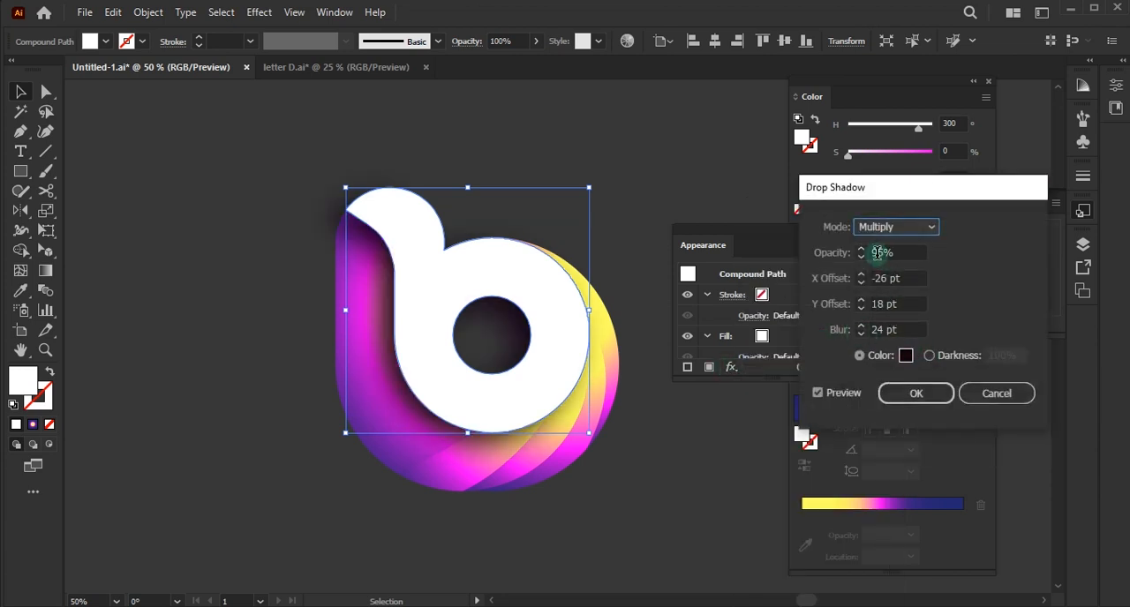
pyautogui.click(894, 228)
pyautogui.click(896, 230)
# - Try the drop shadow with 89% opacity, a -28 pt X offset and 20 pt blur
pyautogui.click(861, 259)
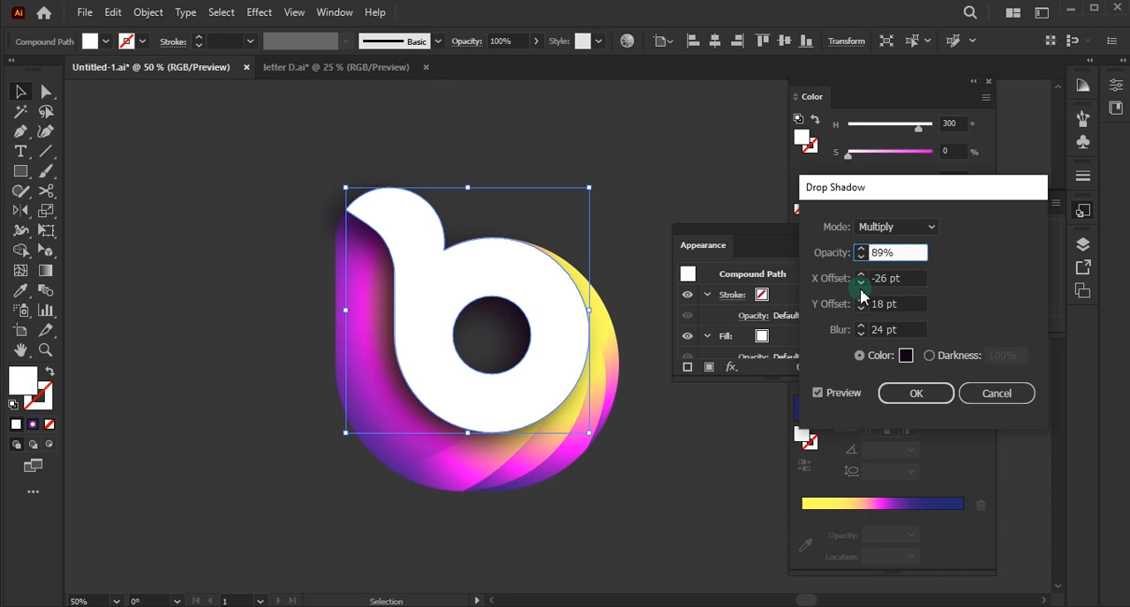
pyautogui.doubleClick(861, 283)
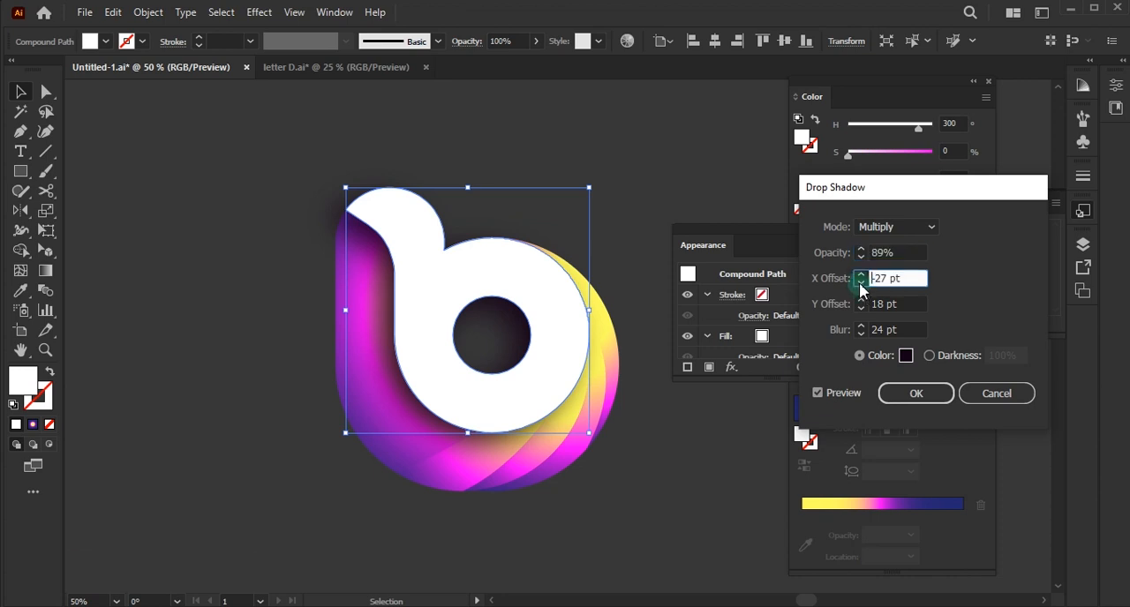
pyautogui.doubleClick(860, 334)
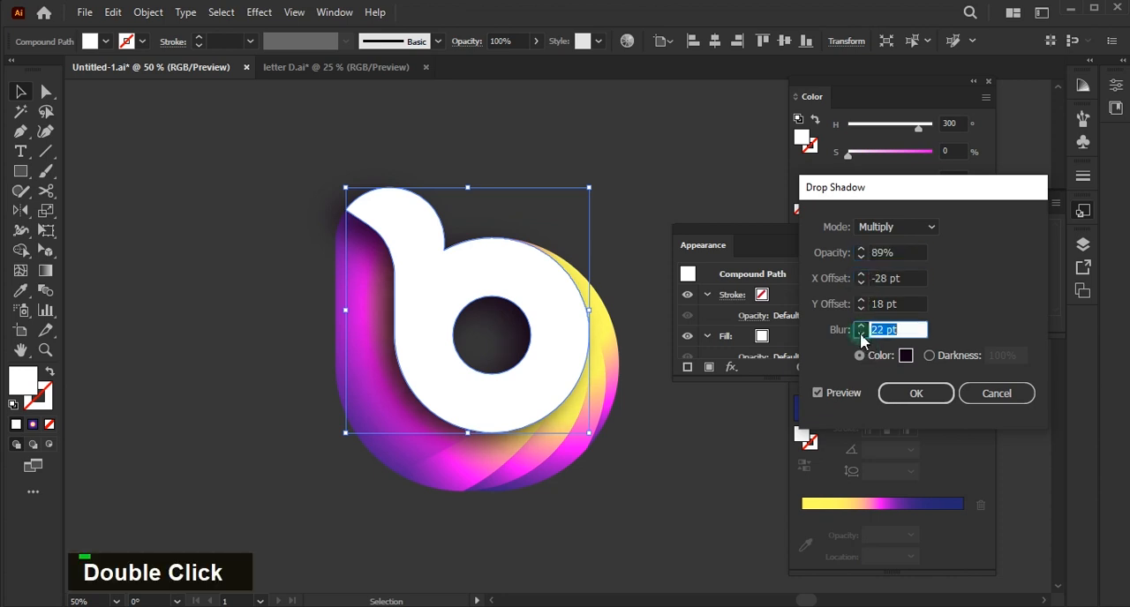
# - Set the drop shadow's opacity to 92%, its blur to 26 pt and its X offset to -26 pt
pyautogui.doubleClick(860, 249)
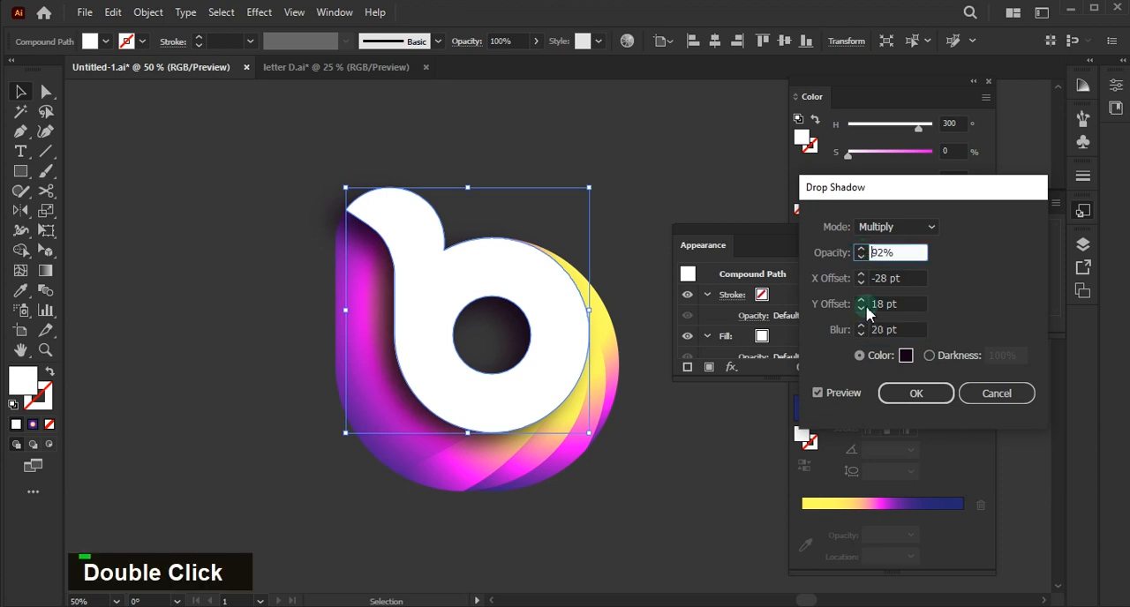
pyautogui.click(858, 331)
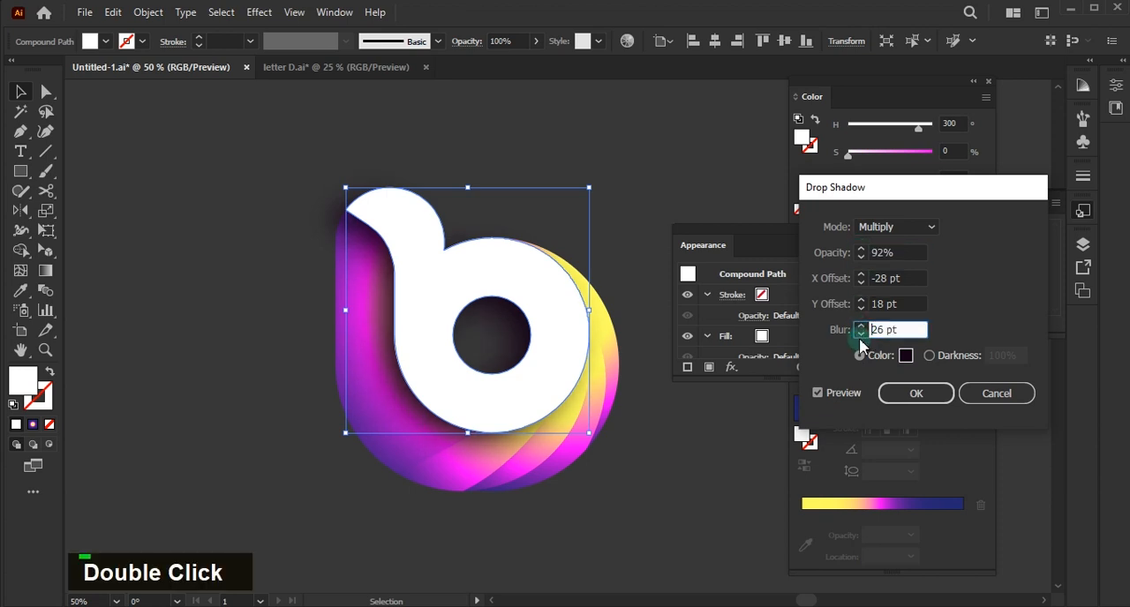
pyautogui.doubleClick(860, 283)
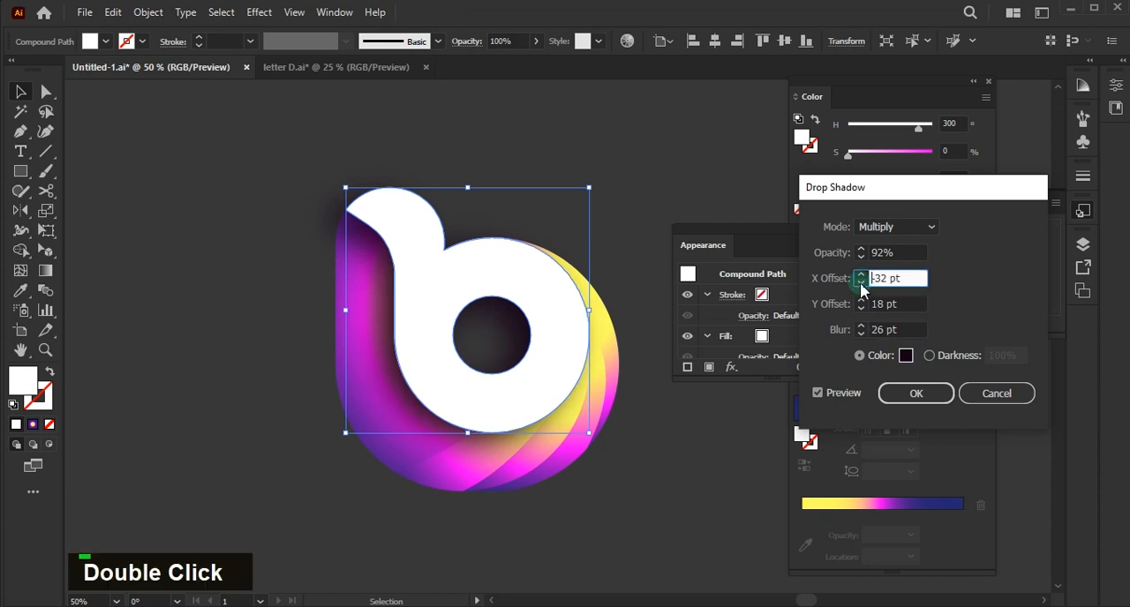
pyautogui.click(860, 274)
pyautogui.doubleClick(861, 274)
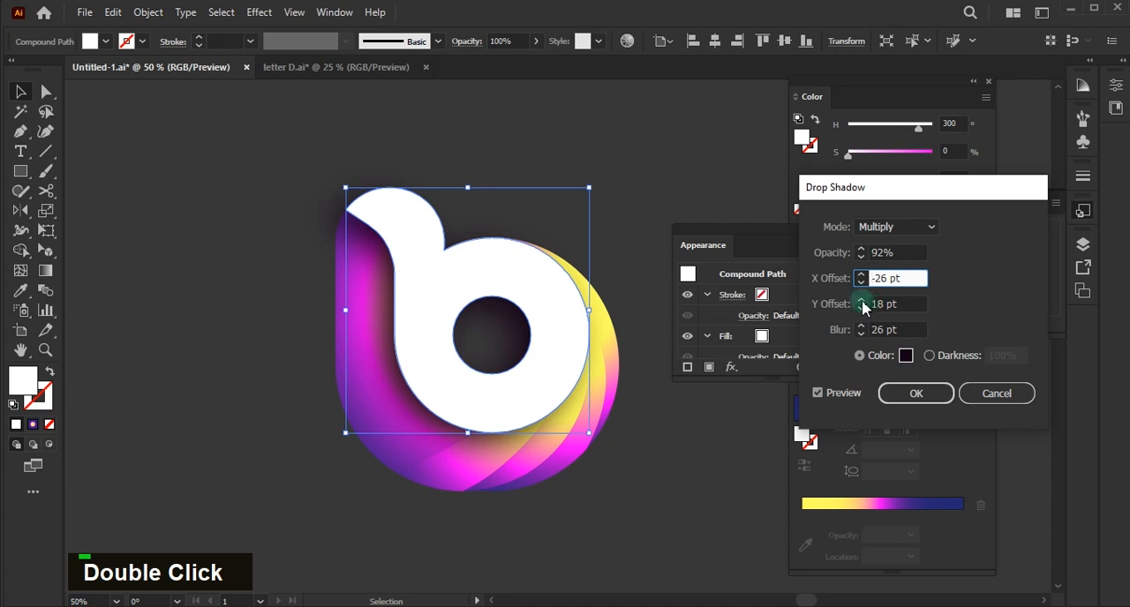
# - Set the drop shadow's Y offset to 21 pt and its opacity to 88%, and apply the effect
pyautogui.click(862, 300)
pyautogui.doubleClick(861, 300)
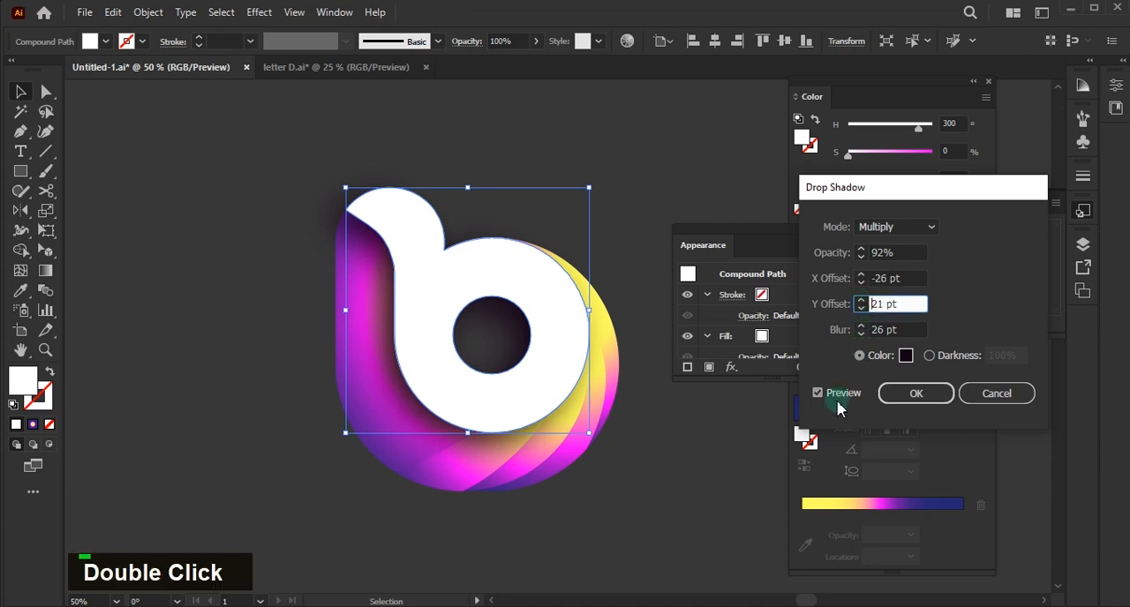
pyautogui.doubleClick(861, 257)
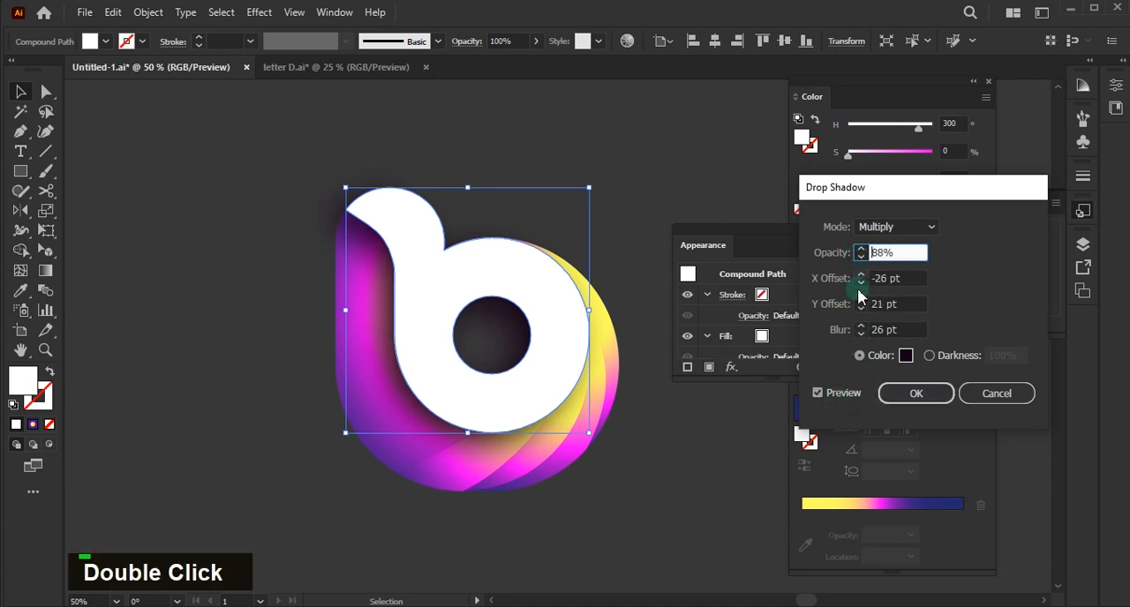
pyautogui.click(903, 395)
# - Send the bottom slice of the logo to the back
pyautogui.click(426, 495)
pyautogui.hotkey('ctrl', 'shift', '[')
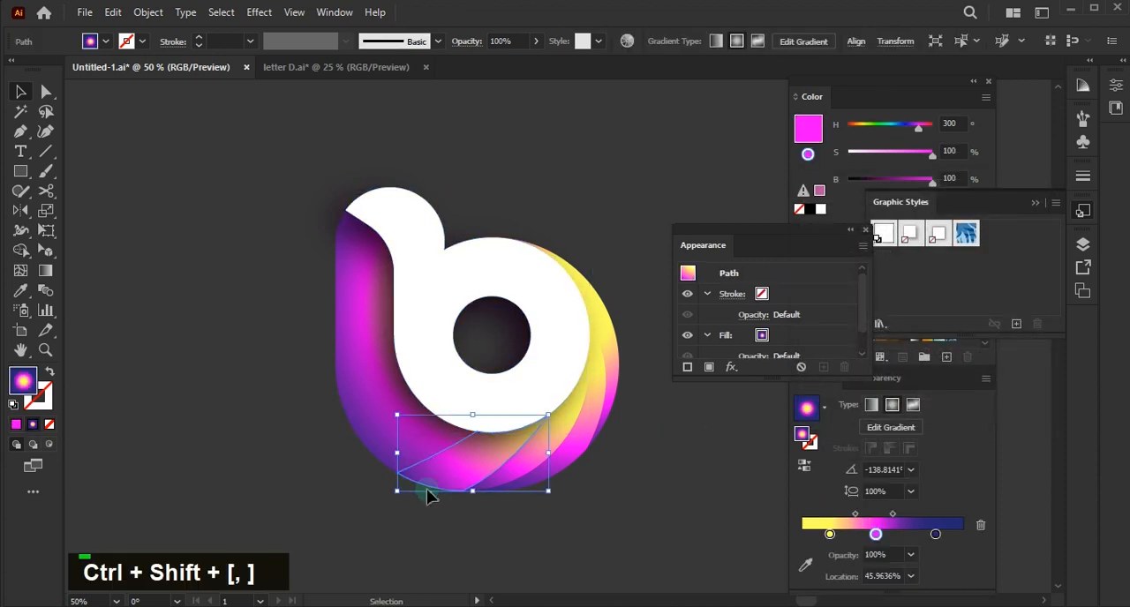
# - Draw a white square beside the logo and put away the Appearance and Graphic Styles panels
pyautogui.hscroll(6, 389, 281)
pyautogui.press('m')
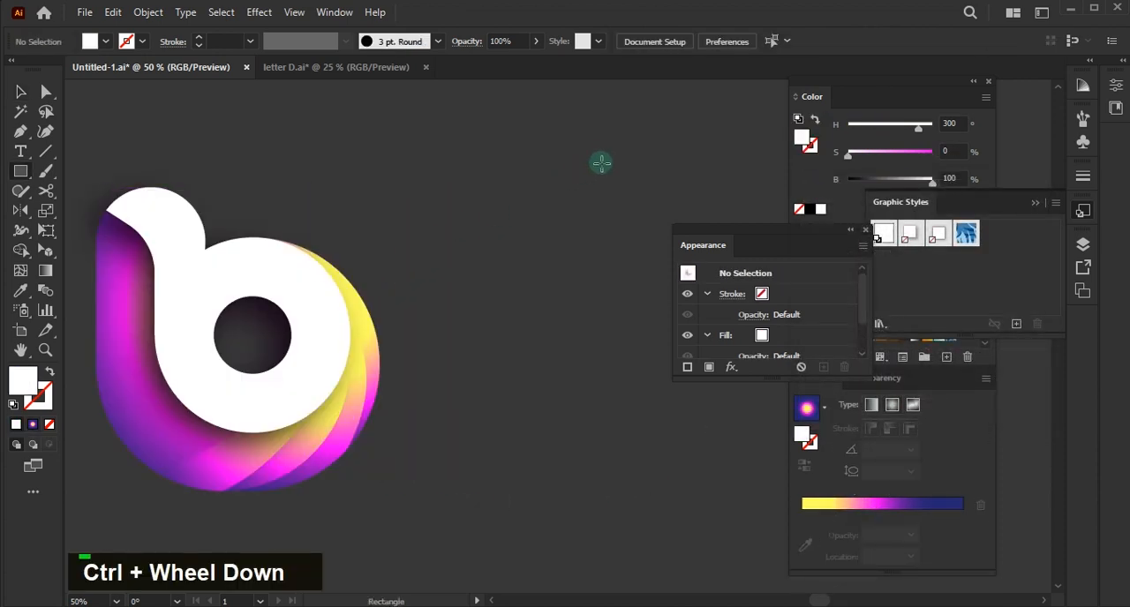
pyautogui.moveTo(608, 154); pyautogui.dragTo(439, 322)
pyautogui.press('v')
pyautogui.hotkey('ctrl', '-')
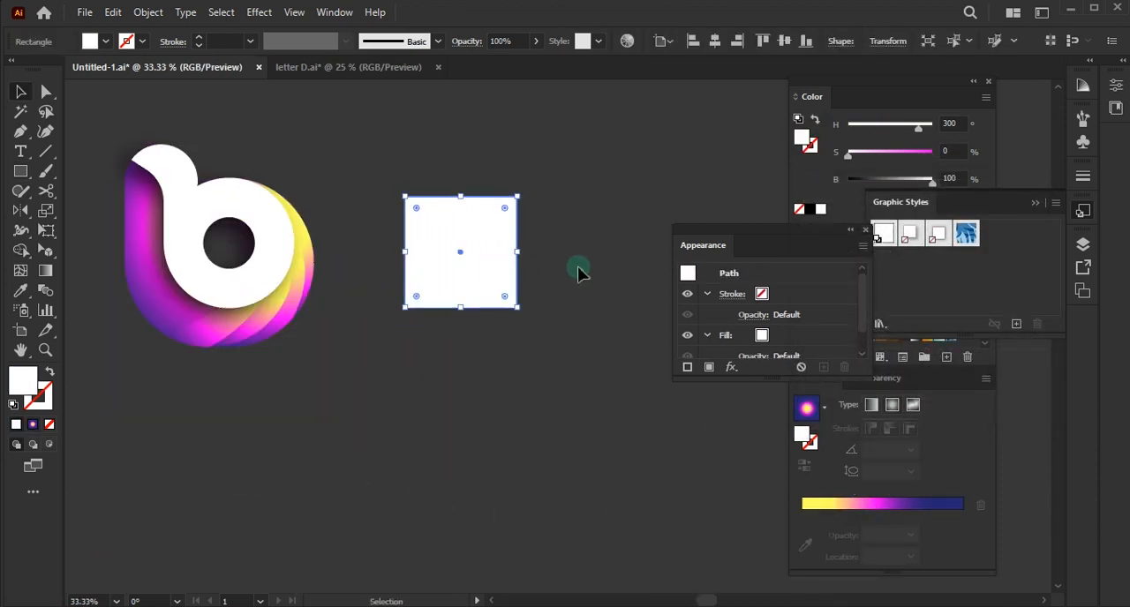
pyautogui.click(865, 230)
pyautogui.click(1056, 195)
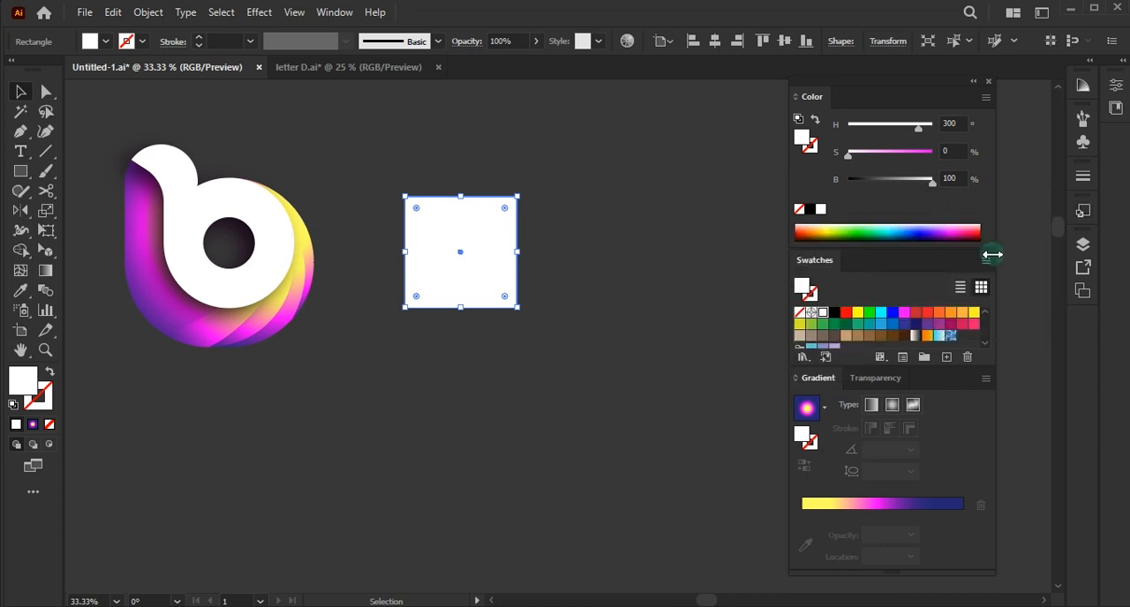
# - Fill the square with the yellow, magenta and dark blue gradient as a linear one, and enlarge it into a wide background rectangle
pyautogui.click(889, 501)
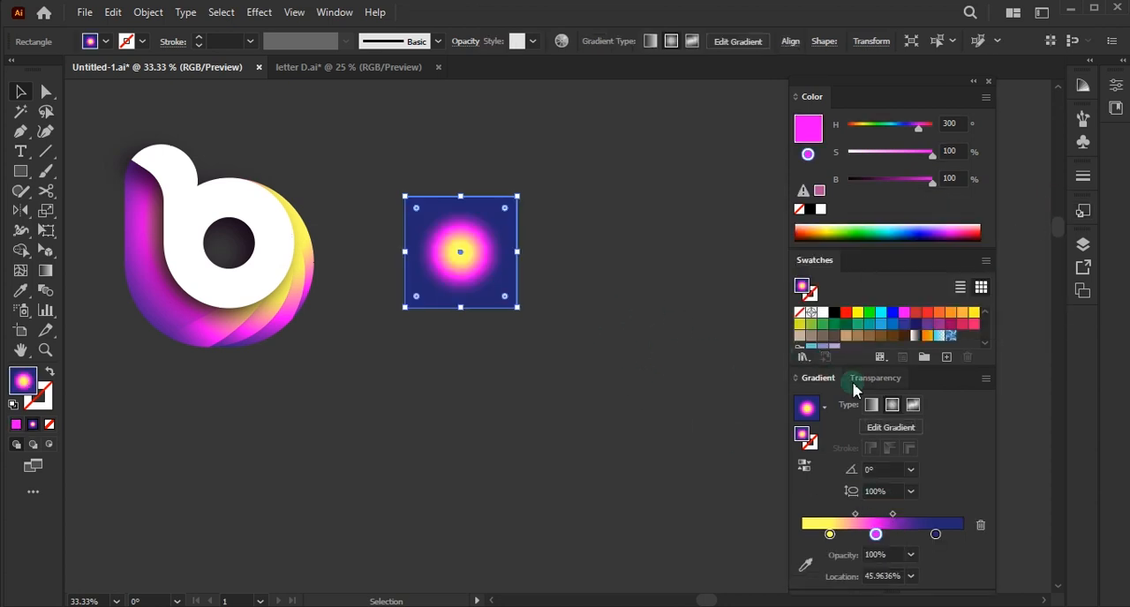
pyautogui.click(871, 404)
pyautogui.moveTo(520, 316); pyautogui.dragTo(719, 473)
pyautogui.moveTo(600, 361); pyautogui.dragTo(568, 319)
# - Remove the yellow stop from the rectangle's gradient and move the magenta stop to the gradient's start
pyautogui.press('g')
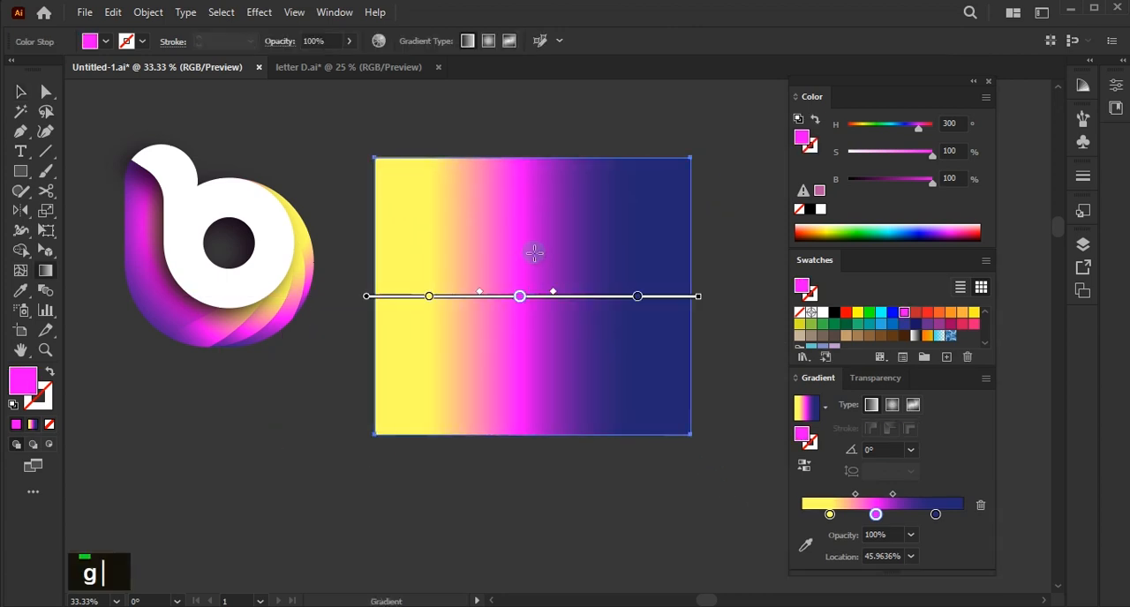
pyautogui.moveTo(833, 540); pyautogui.dragTo(834, 556)
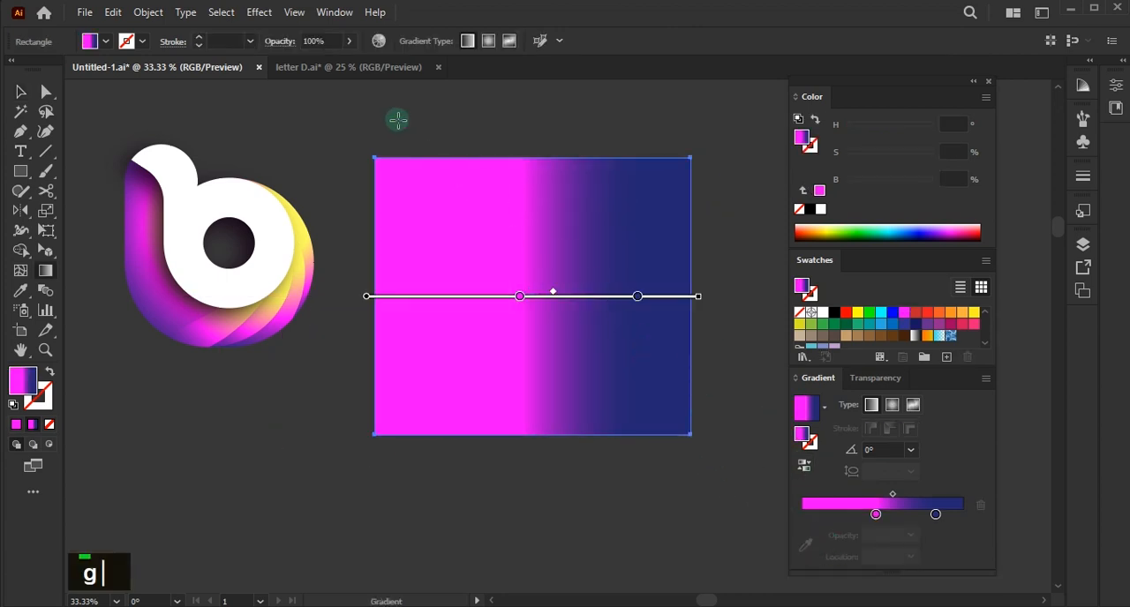
pyautogui.moveTo(402, 106); pyautogui.dragTo(459, 189)
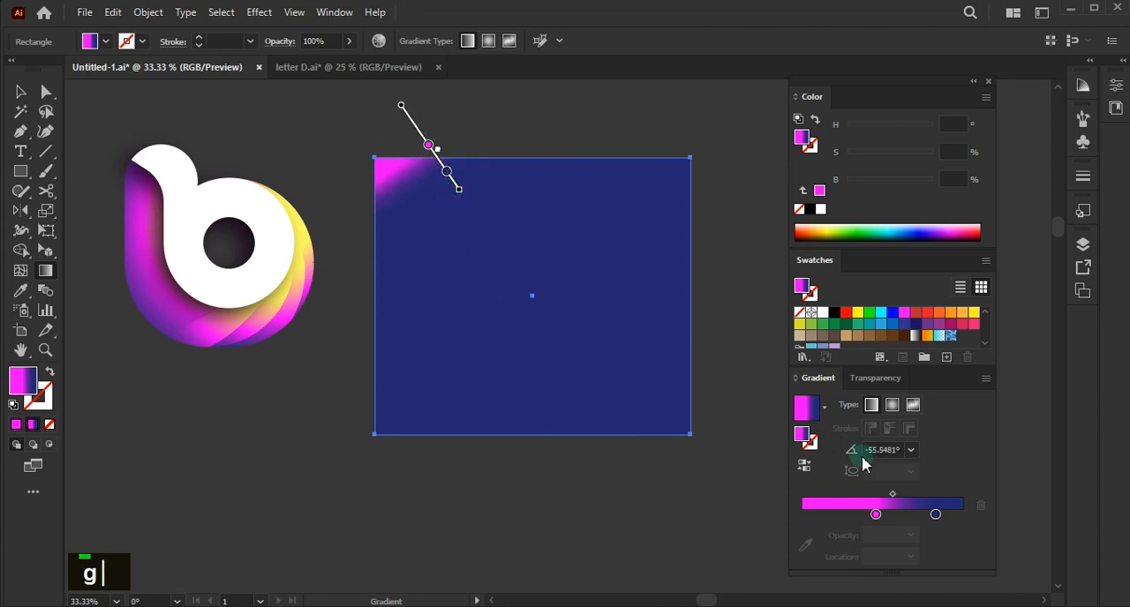
pyautogui.moveTo(885, 512); pyautogui.dragTo(808, 513)
pyautogui.click(885, 496)
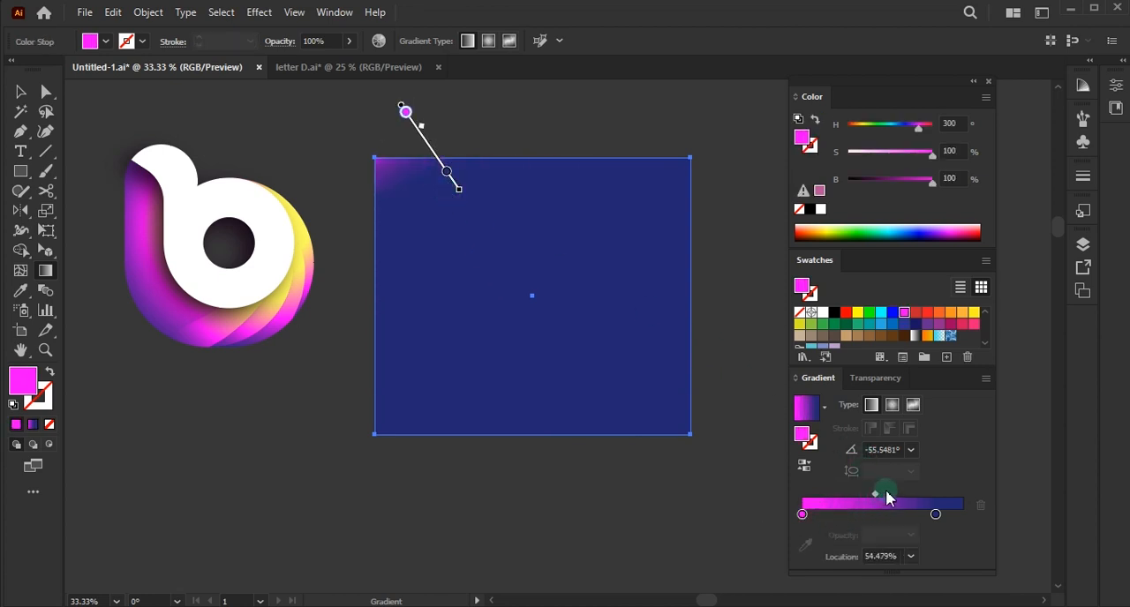
pyautogui.moveTo(876, 501); pyautogui.dragTo(869, 499)
# - Shift the gradient midpoint toward magenta, move the dark blue stop to about 58.9%, and redraw the gradient diagonally from the rectangle's upper left
pyautogui.moveTo(357, 102); pyautogui.dragTo(465, 304)
pyautogui.moveTo(868, 495); pyautogui.dragTo(830, 495)
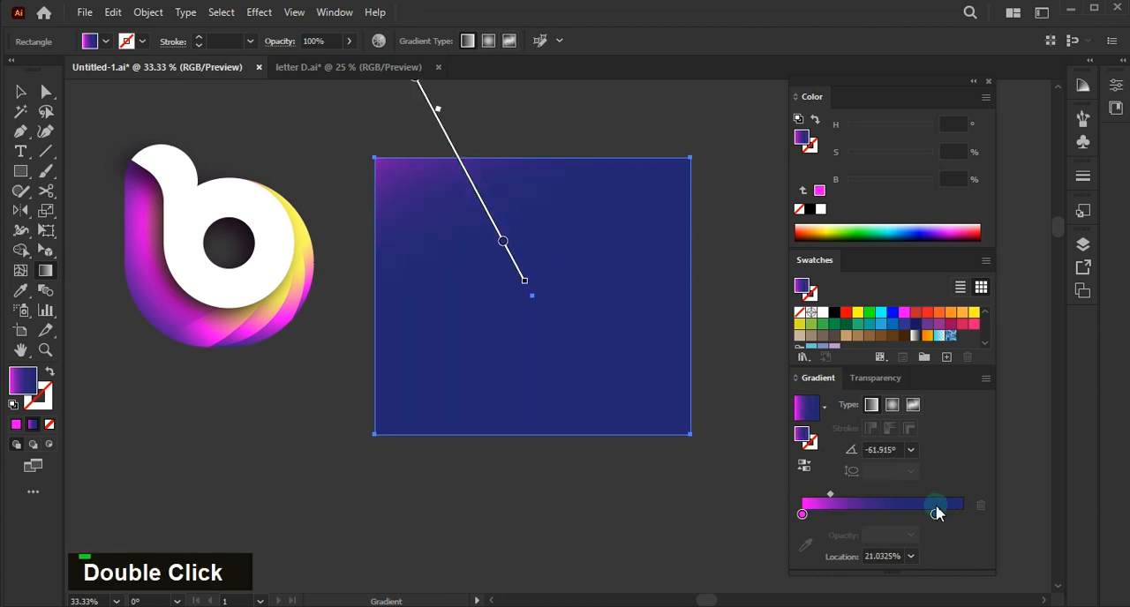
pyautogui.moveTo(935, 512); pyautogui.dragTo(831, 497)
pyautogui.moveTo(391, 135); pyautogui.dragTo(590, 393)
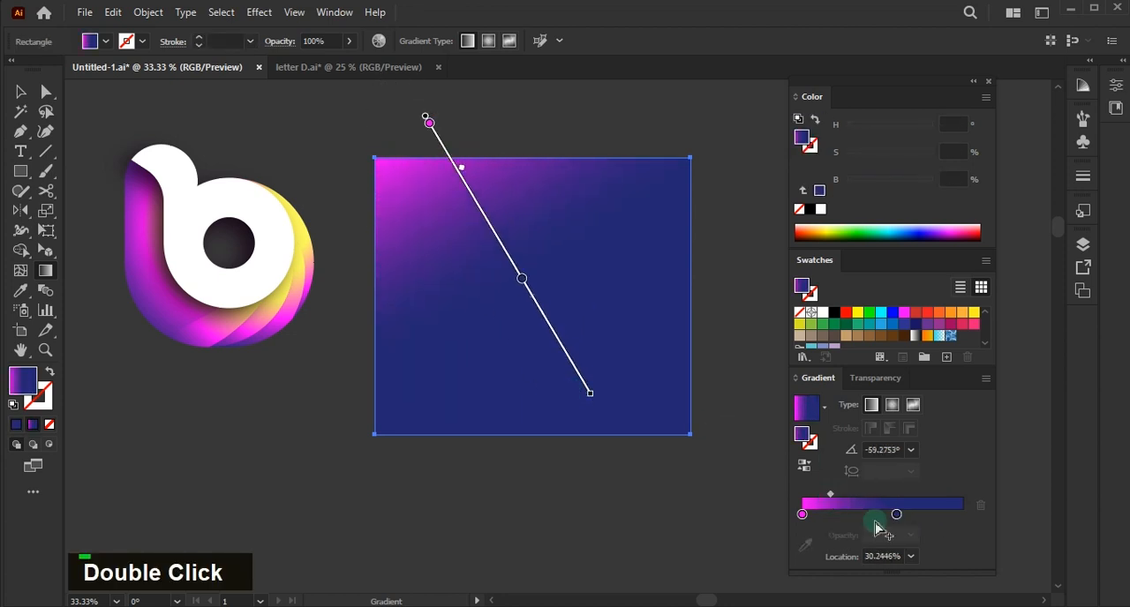
# - Darken the blue stop to H 240, S 67.74, B 12.16 and redraw the rectangle's gradient at -45° from its upper left corner
pyautogui.click(896, 514)
pyautogui.moveTo(884, 182); pyautogui.dragTo(863, 194)
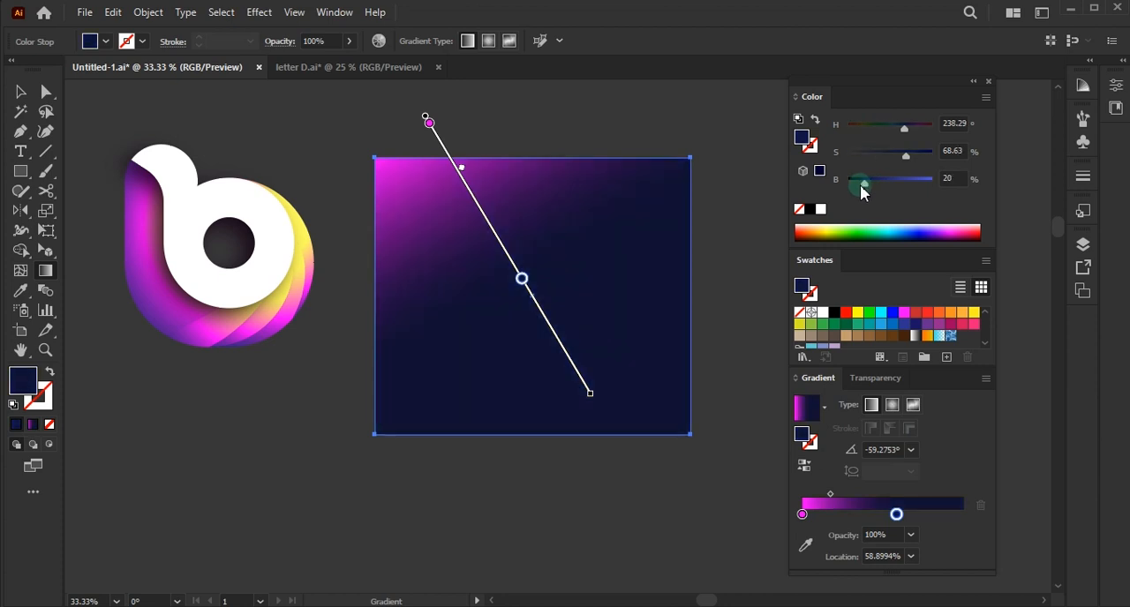
pyautogui.moveTo(378, 139); pyautogui.dragTo(575, 365)
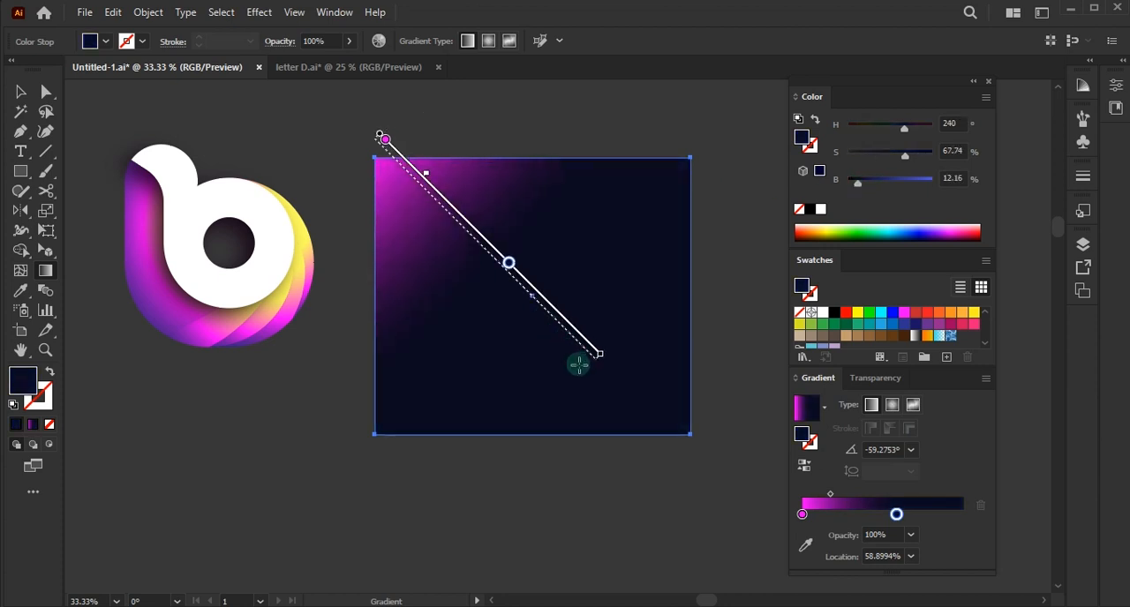
# - Select all shapes of the b logo and group them
pyautogui.press('v')
pyautogui.click(250, 393)
pyautogui.moveTo(112, 132); pyautogui.dragTo(113, 132)
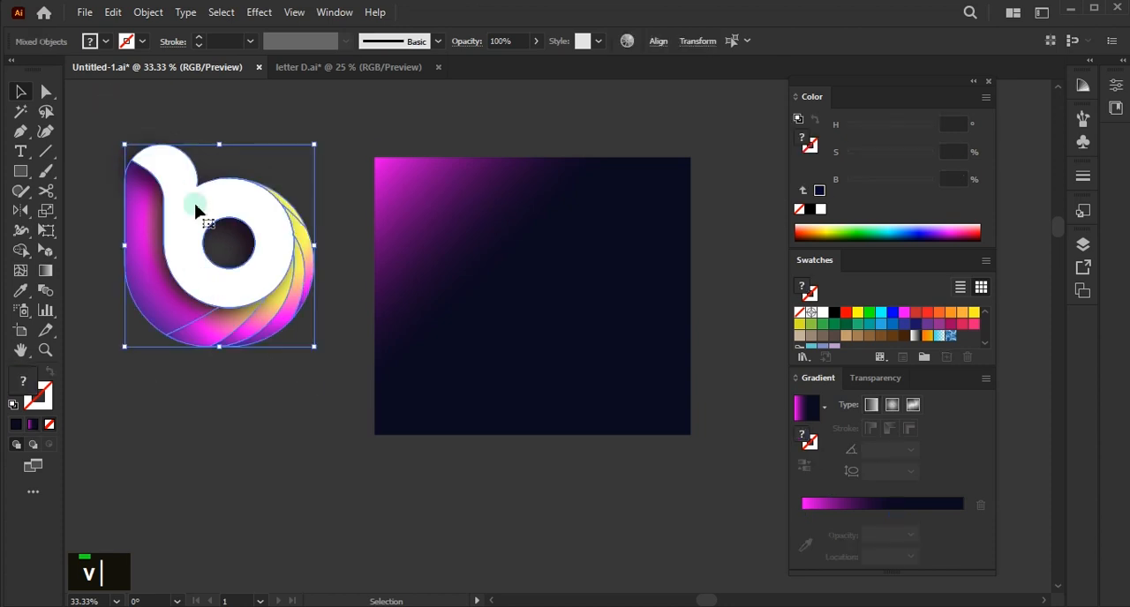
pyautogui.hotkey('ctrl', 'g')
# - Move the grouped logo to the rectangle's area, then enlarge the background rectangle and shift it clear to the left
pyautogui.click(325, 396)
pyautogui.moveTo(251, 274); pyautogui.dragTo(564, 318)
pyautogui.click(536, 295)
pyautogui.scroll(-1, 376, 157)
pyautogui.moveTo(376, 157); pyautogui.dragTo(273, 80)
pyautogui.moveTo(491, 192); pyautogui.dragTo(366, 267)
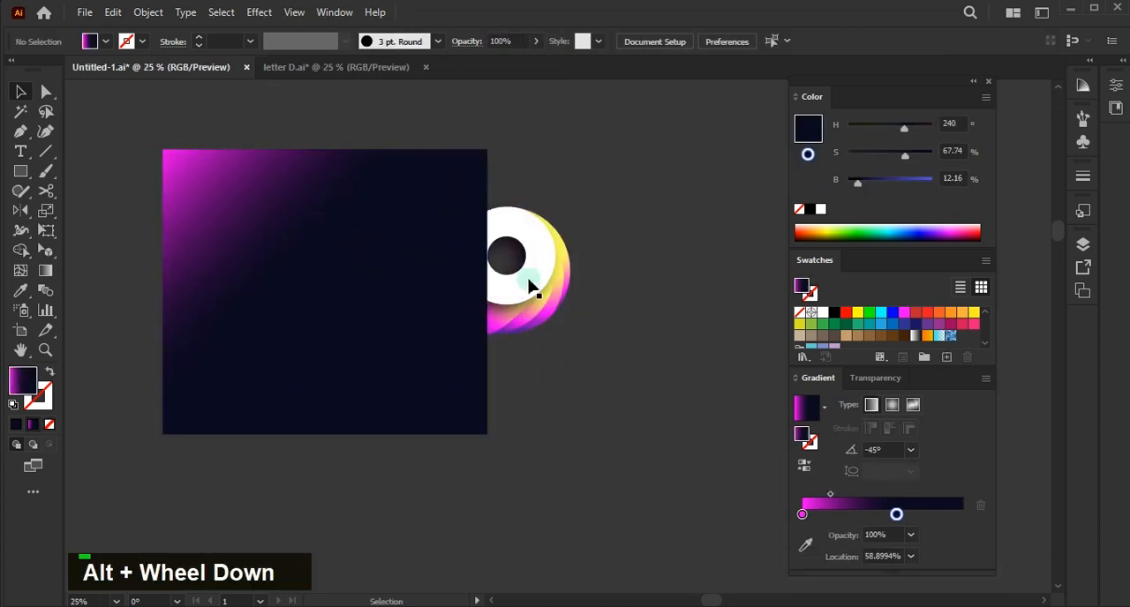
# - Place the logo group in the middle of the background rectangle and bring it to the front
pyautogui.moveTo(529, 285); pyautogui.dragTo(365, 294)
pyautogui.hotkey('ctrl', 'shift', ']')
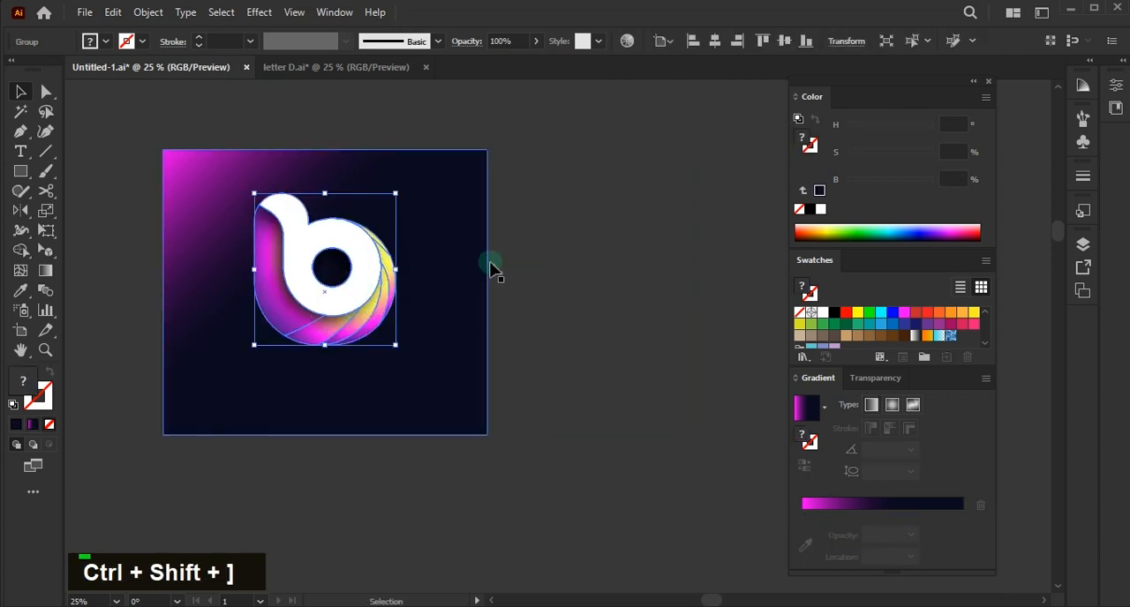
pyautogui.doubleClick(681, 277)
# - Scale the logo group down and reposition it near the centre of the background rectangle
pyautogui.scroll(1, 365, 306)
pyautogui.keyDown('alt'); pyautogui.scroll(1, 365, 303); pyautogui.keyUp('alt')
pyautogui.keyDown('ctrl'); pyautogui.scroll(1, 363, 295); pyautogui.keyUp('ctrl')
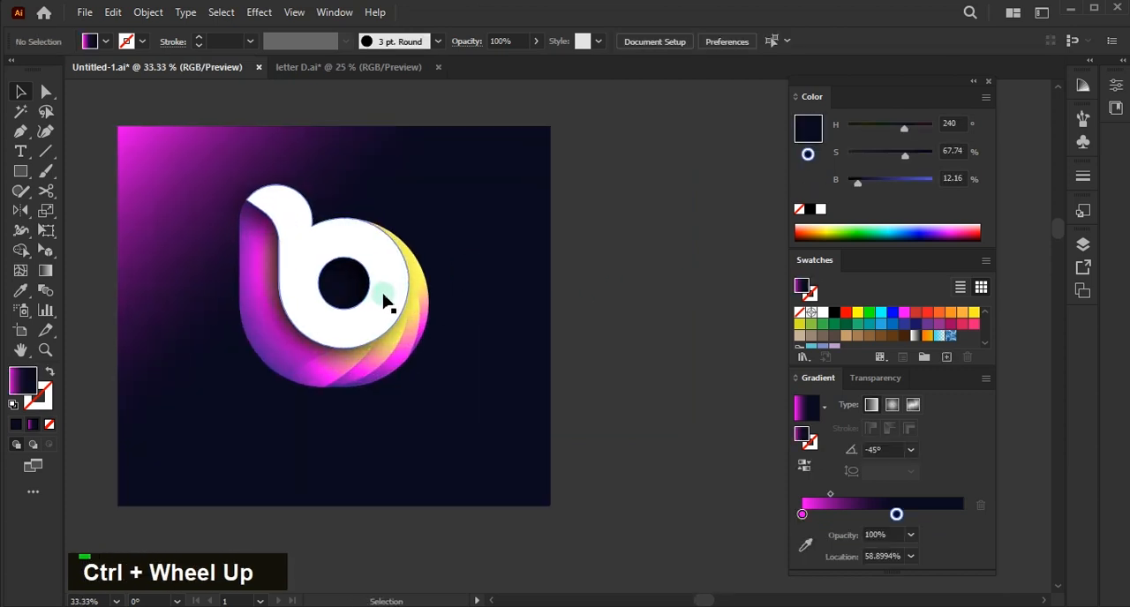
pyautogui.moveTo(383, 299); pyautogui.dragTo(382, 300)
pyautogui.scroll(1, 383, 301)
pyautogui.keyDown('ctrl'); pyautogui.scroll(1, 383, 301); pyautogui.keyUp('ctrl')
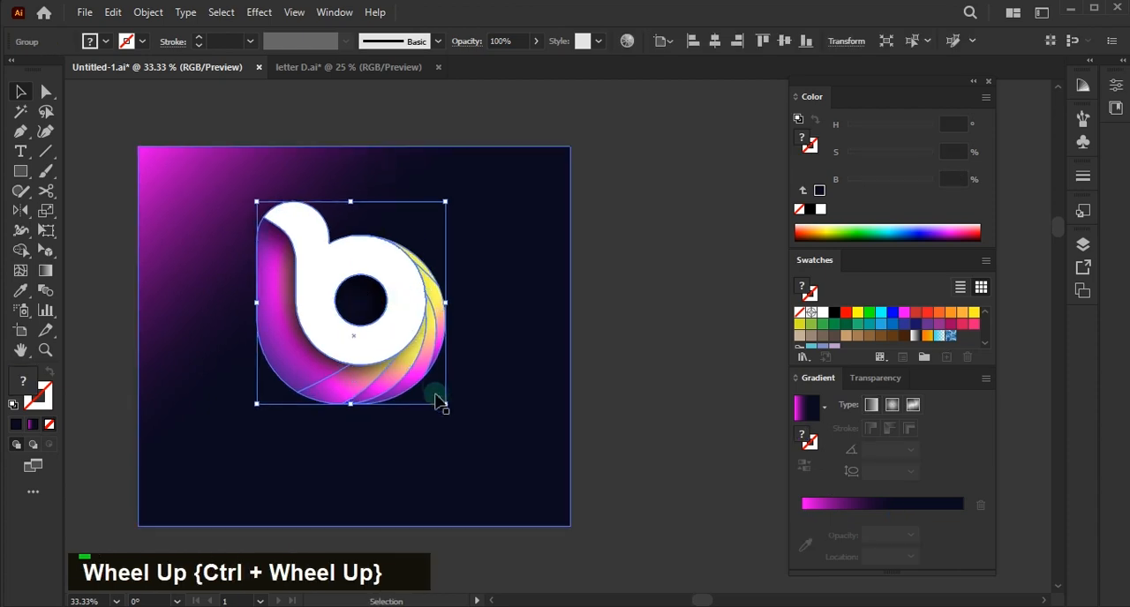
pyautogui.keyDown('shift'); pyautogui.moveTo(445, 404); pyautogui.dragTo(394, 348); pyautogui.keyUp('shift')
pyautogui.moveTo(360, 290); pyautogui.dragTo(383, 323)
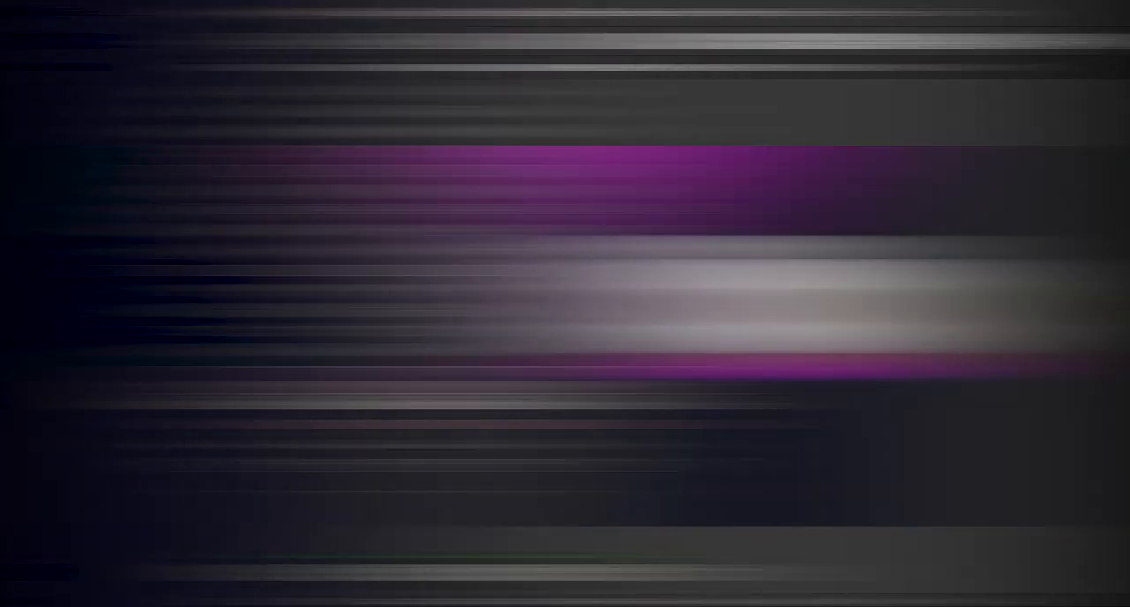